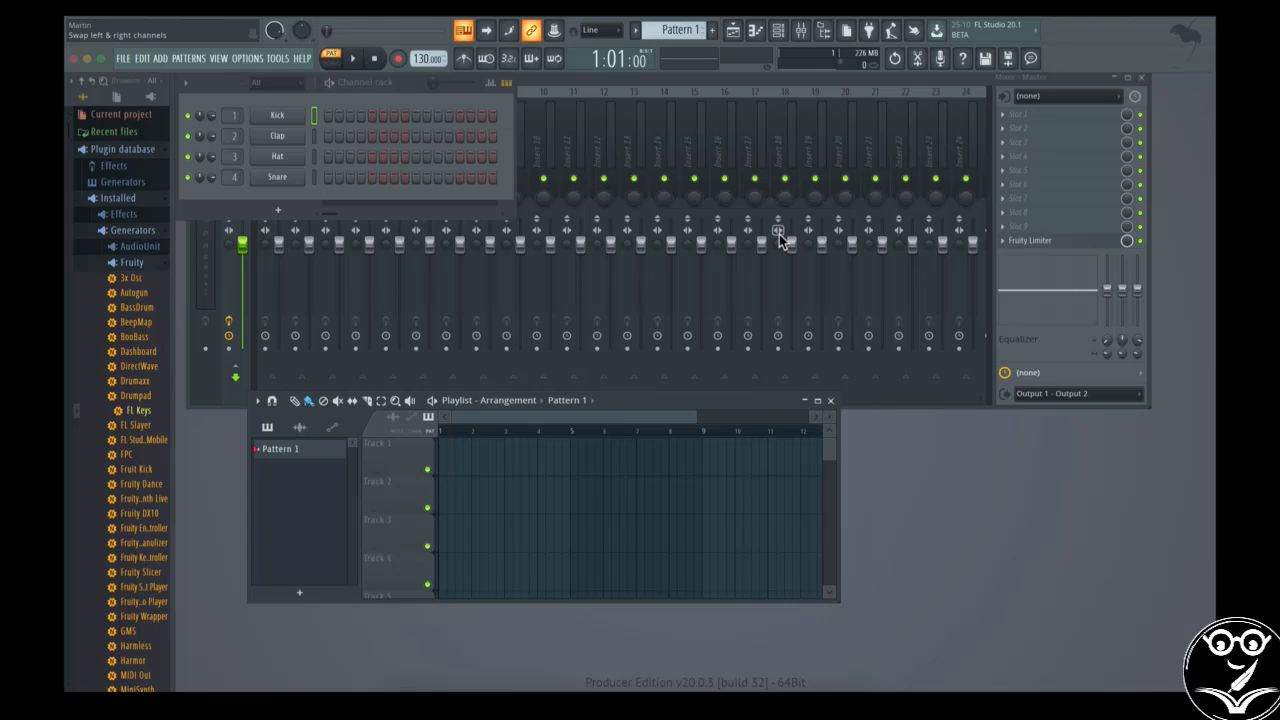
# Toggle playback between song mode and pattern mode, ending back in pattern mode
pyautogui.click(331, 62)
pyautogui.click(331, 62)
pyautogui.click(331, 62)
pyautogui.click(331, 62)
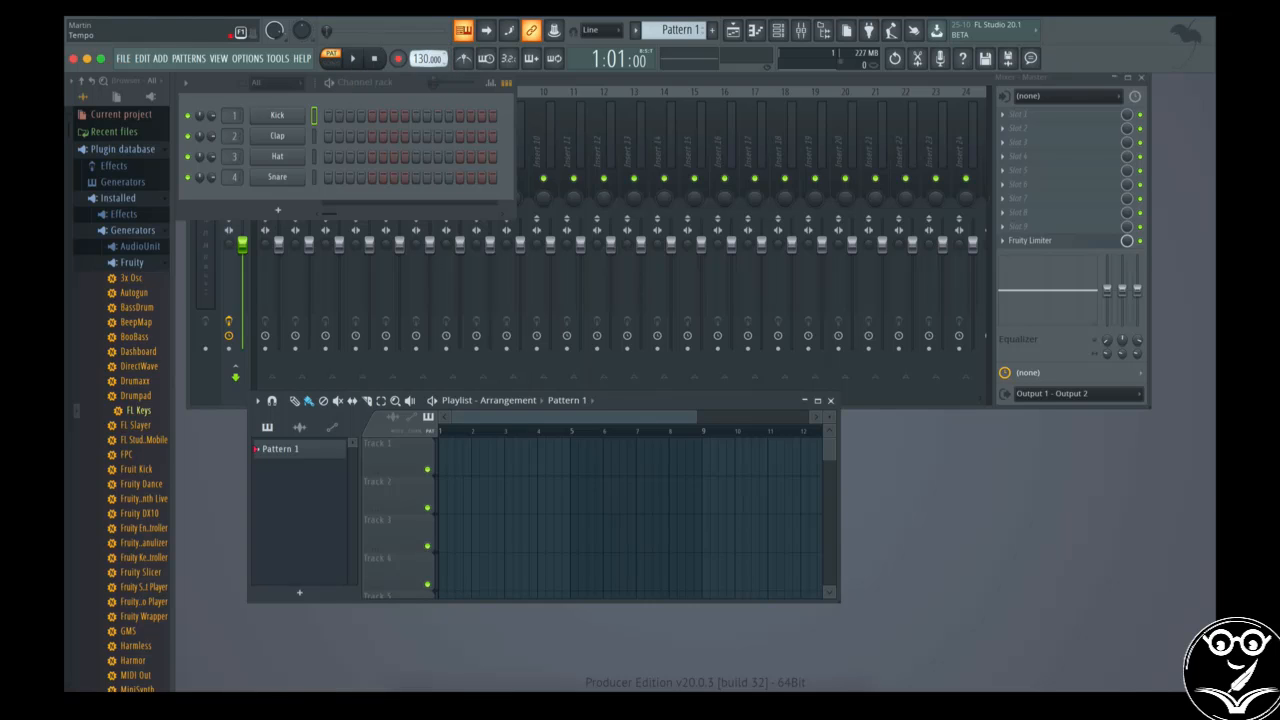
pyautogui.rightClick(421, 57)
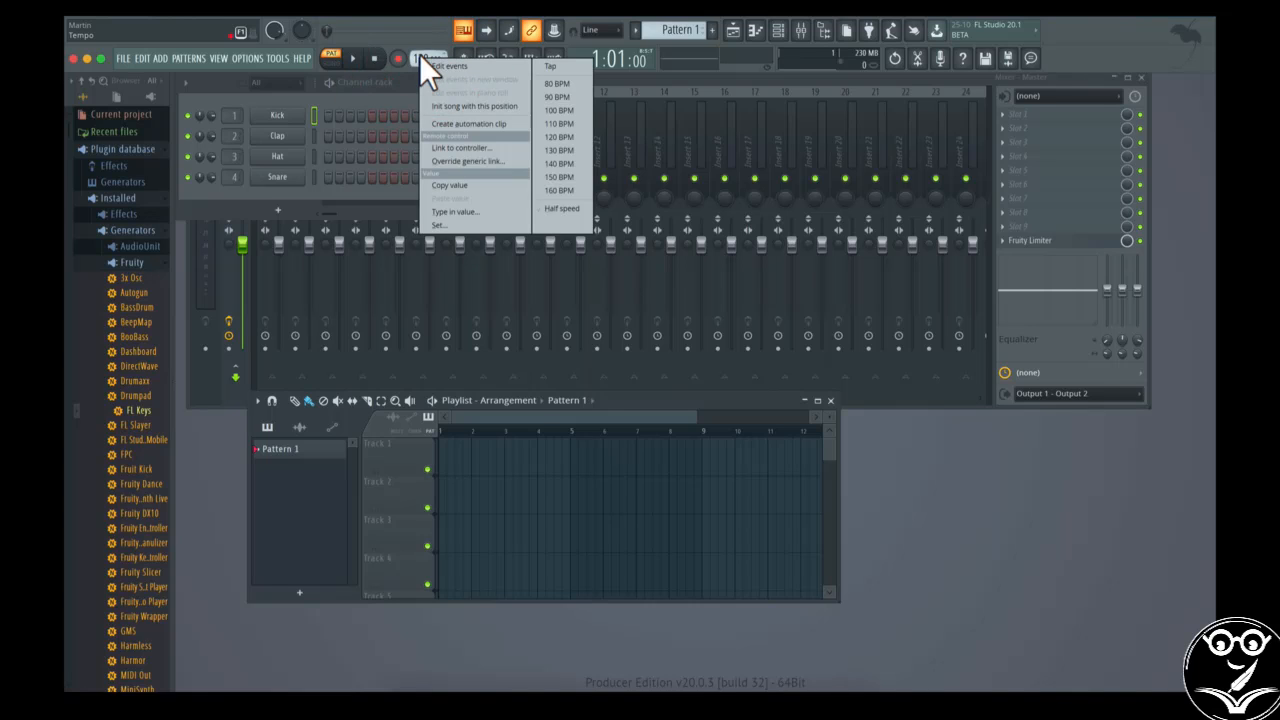
pyautogui.click(497, 224)
pyautogui.moveTo(497, 224)
pyautogui.mouseDown()
pyautogui.moveTo(505, 188)
pyautogui.moveTo(513, 258)
pyautogui.moveTo(521, 216)
pyautogui.mouseUp()
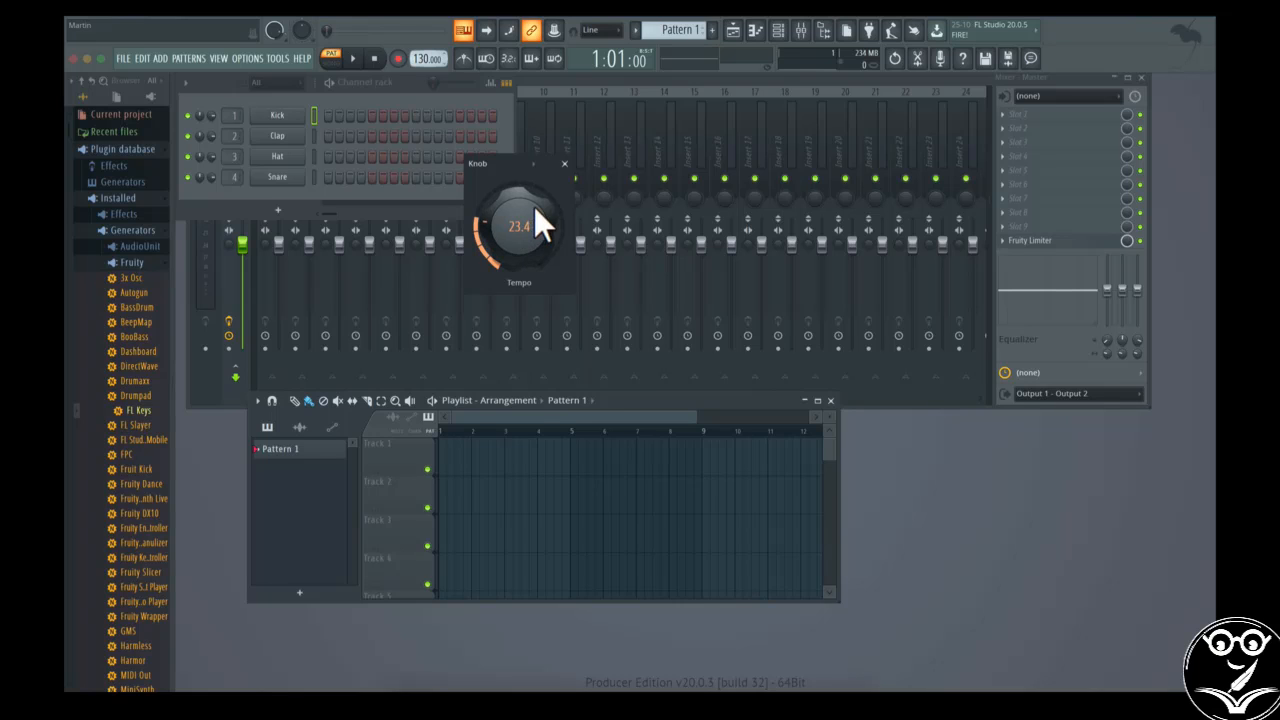
# Set the project tempo to 120 BPM by entering the value
pyautogui.rightClick(427, 58)
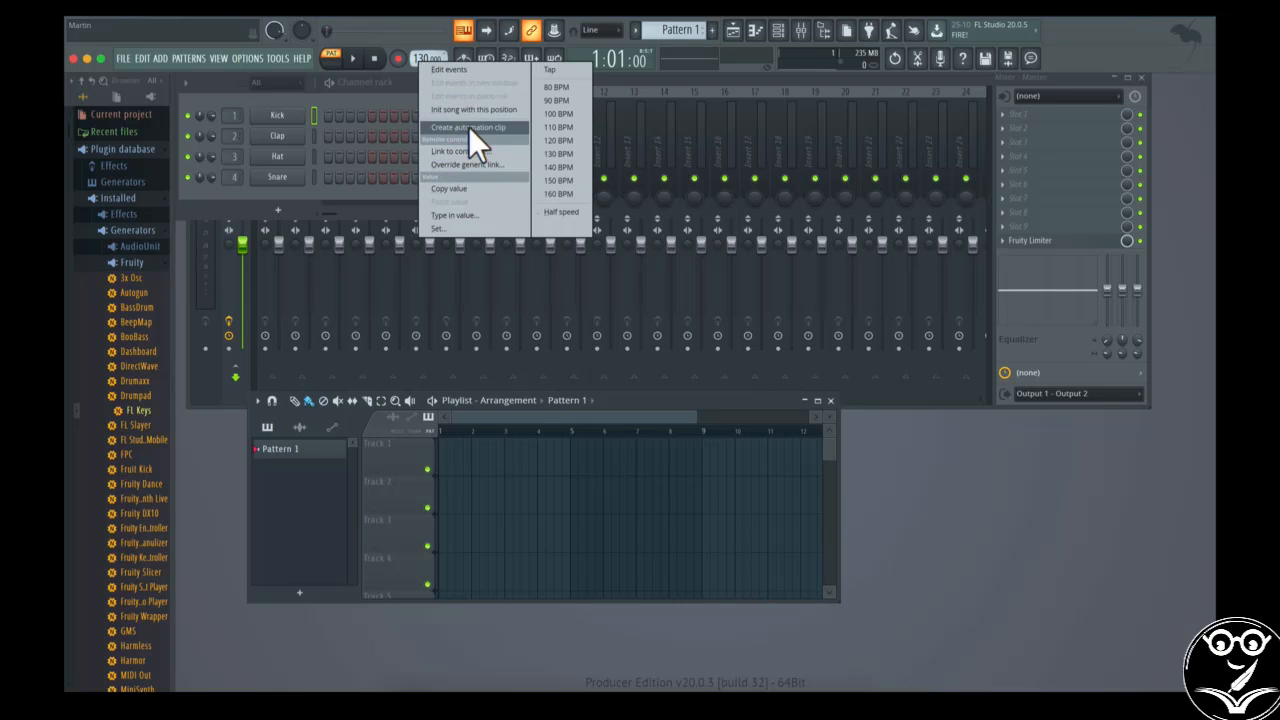
pyautogui.click(483, 213)
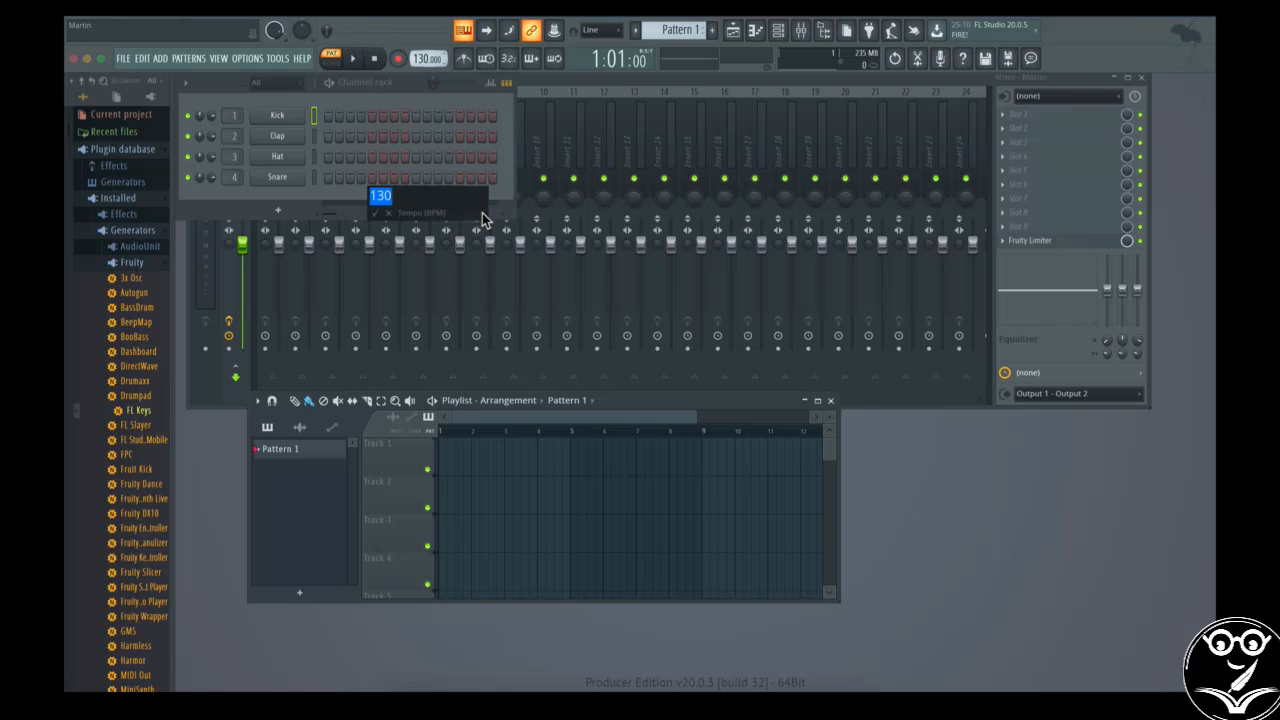
pyautogui.write('120')
pyautogui.press('Return')
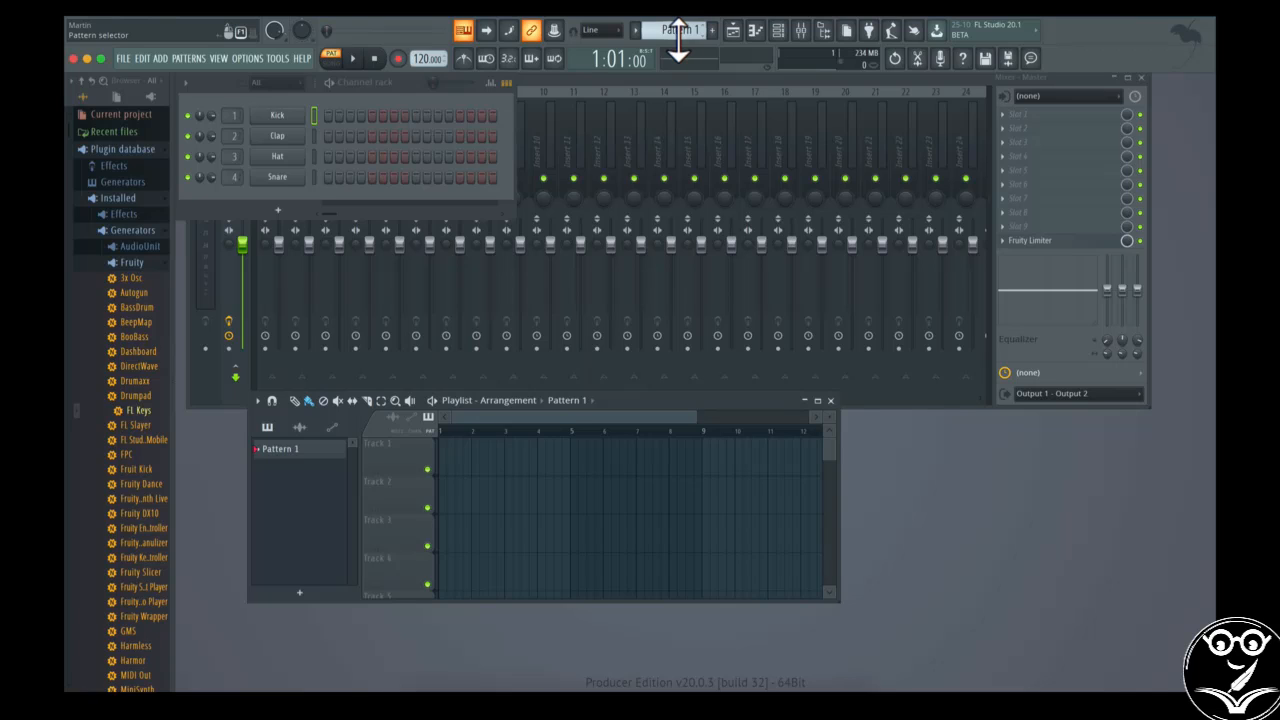
# Name the first pattern Test and add another new pattern with its default name
pyautogui.click(712, 30)
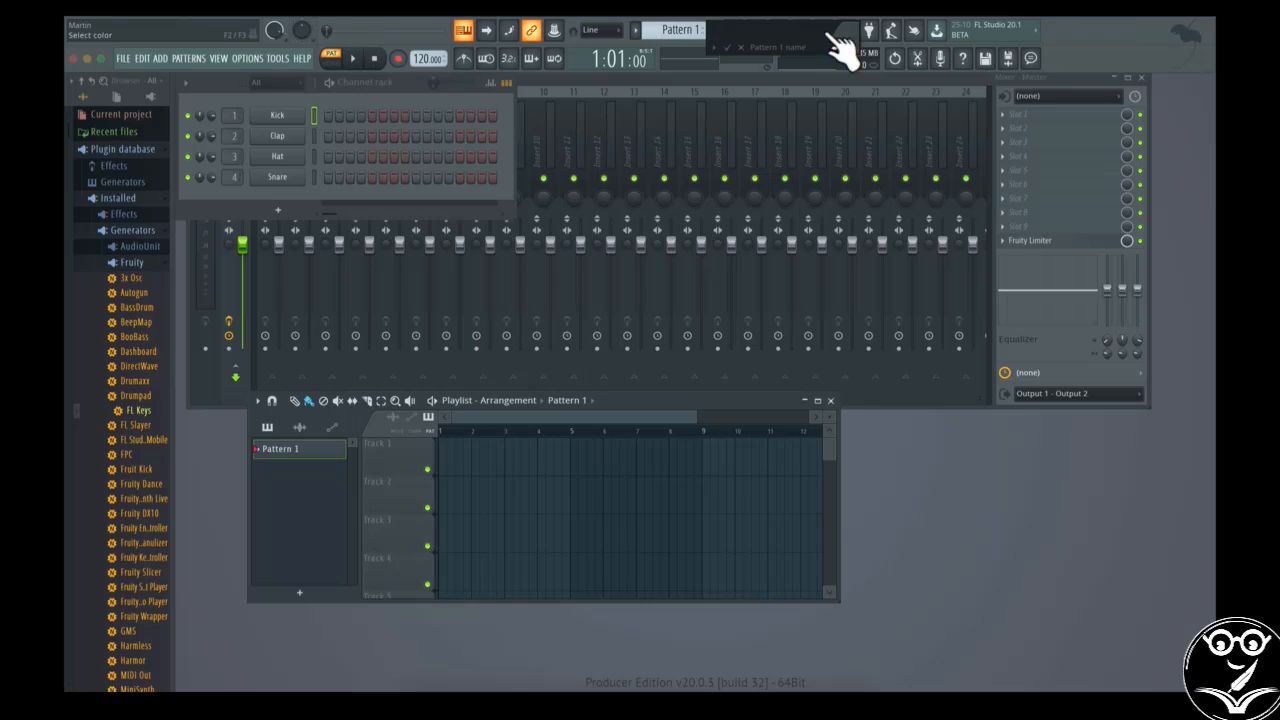
pyautogui.write('Test')
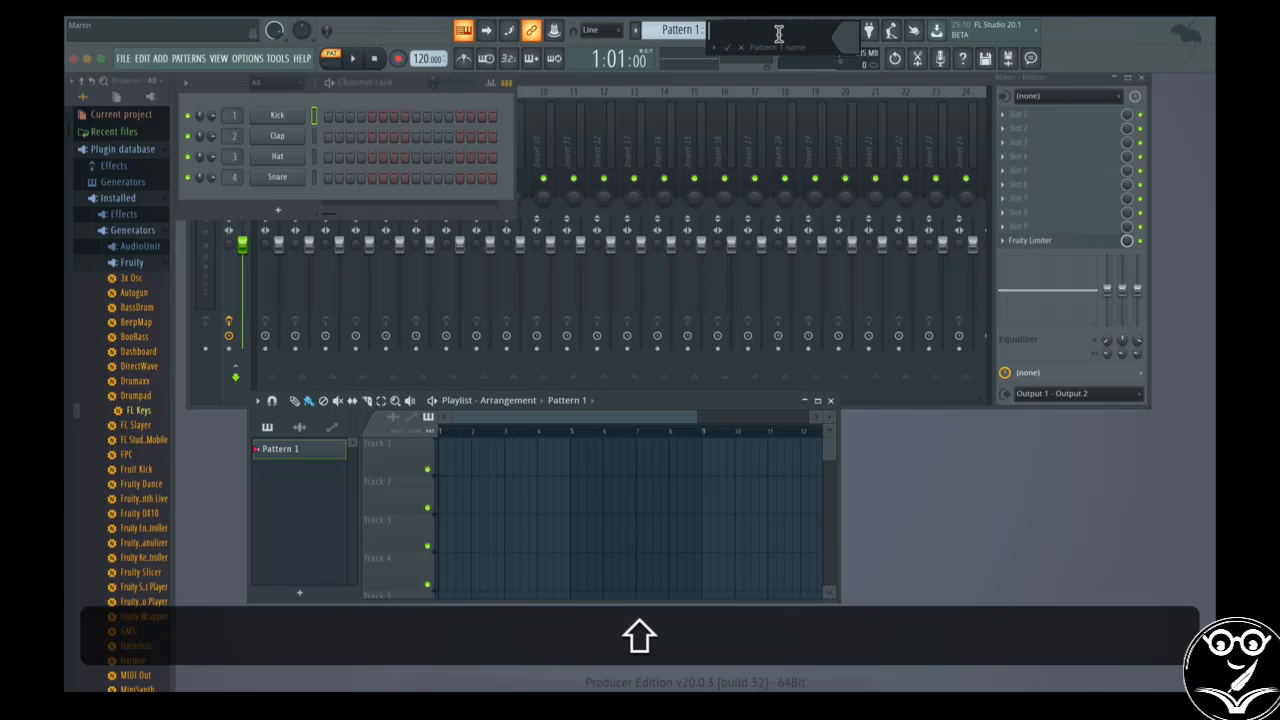
pyautogui.press('Return')
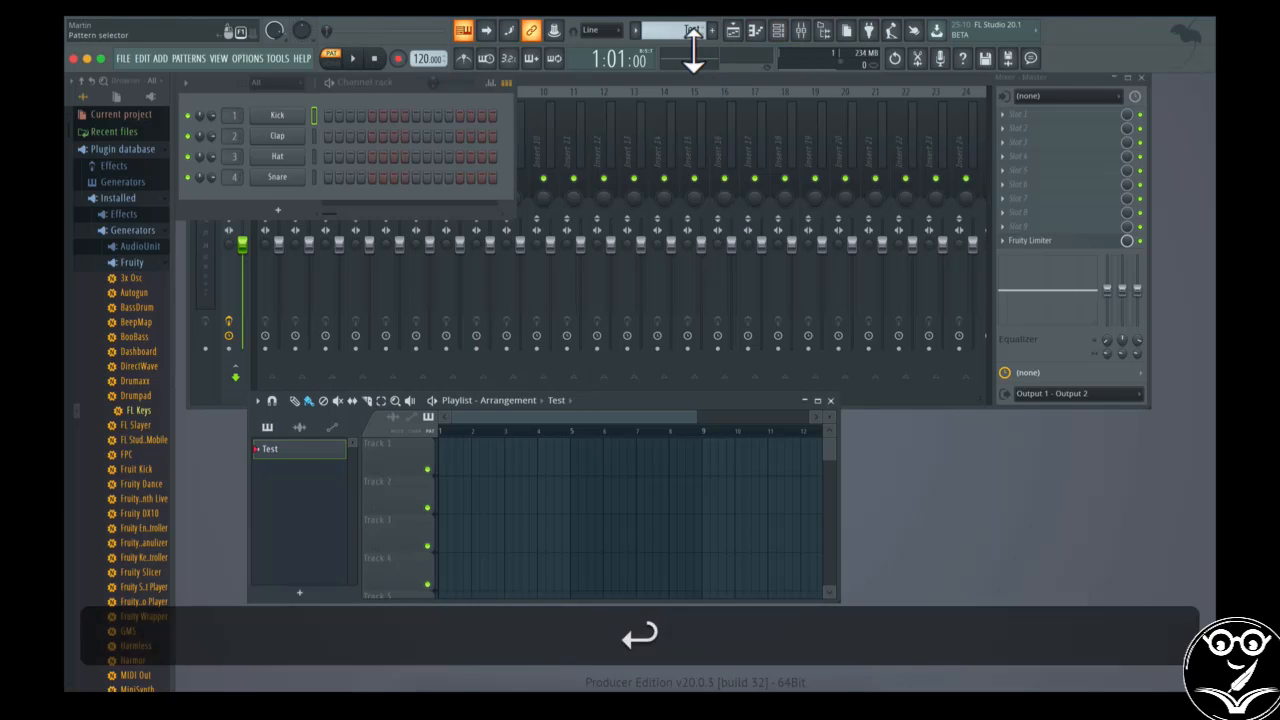
pyautogui.click(712, 30)
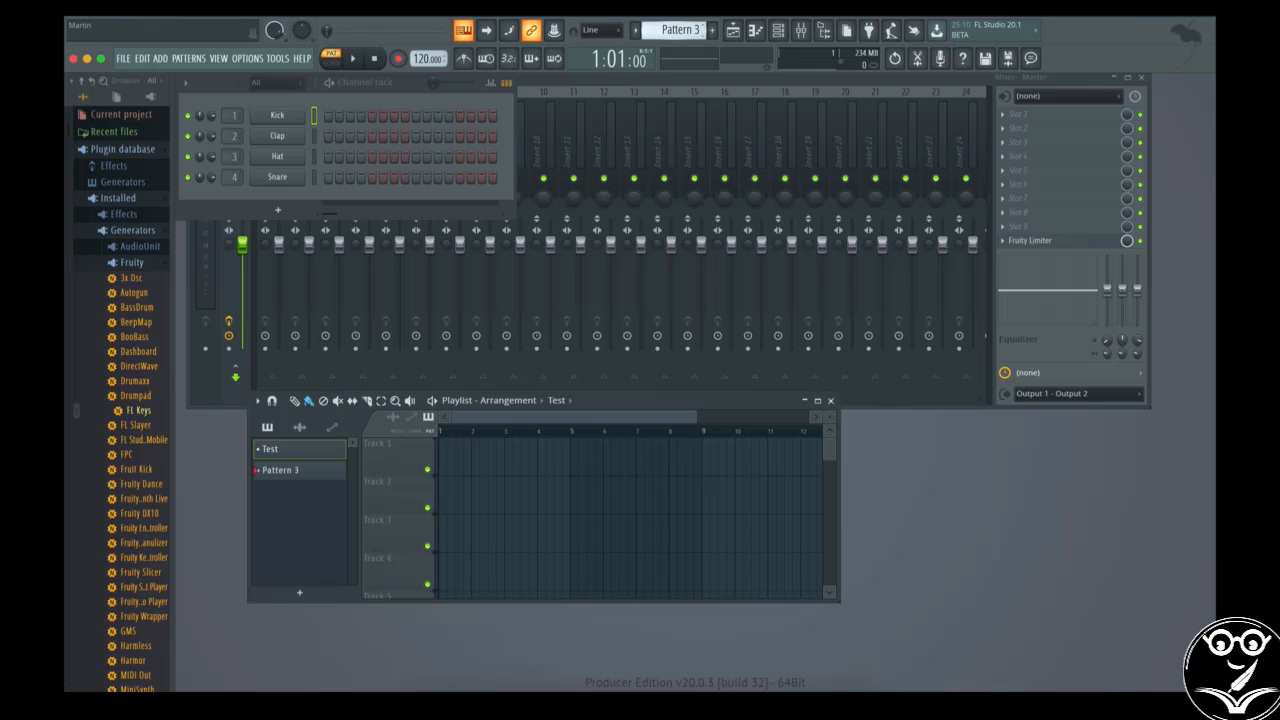
pyautogui.press('1')
pyautogui.press('4')
pyautogui.moveTo(693, 34)
pyautogui.mouseDown()
pyautogui.moveTo(693, 60)
pyautogui.moveTo(693, 26)
pyautogui.mouseUp()
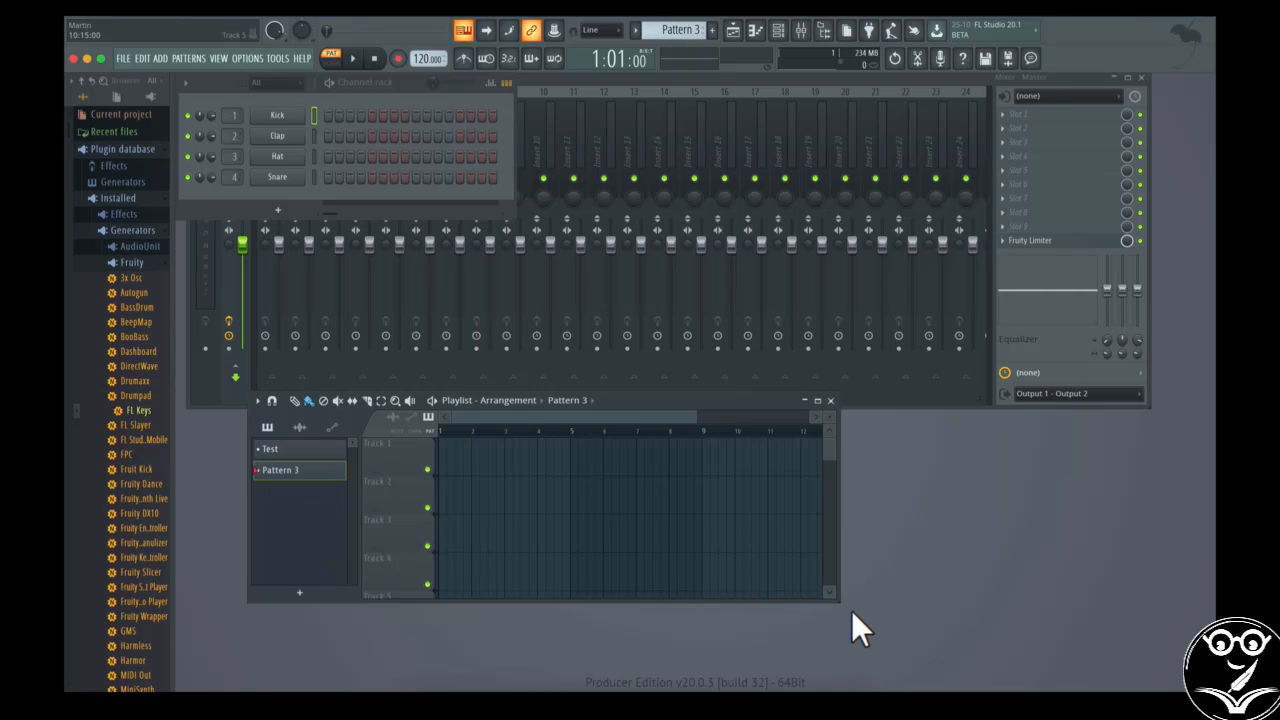
# Enlarge the playlist window, and close the playlist, the piano roll and the channel rack
pyautogui.moveTo(840, 603); pyautogui.dragTo(898, 683)
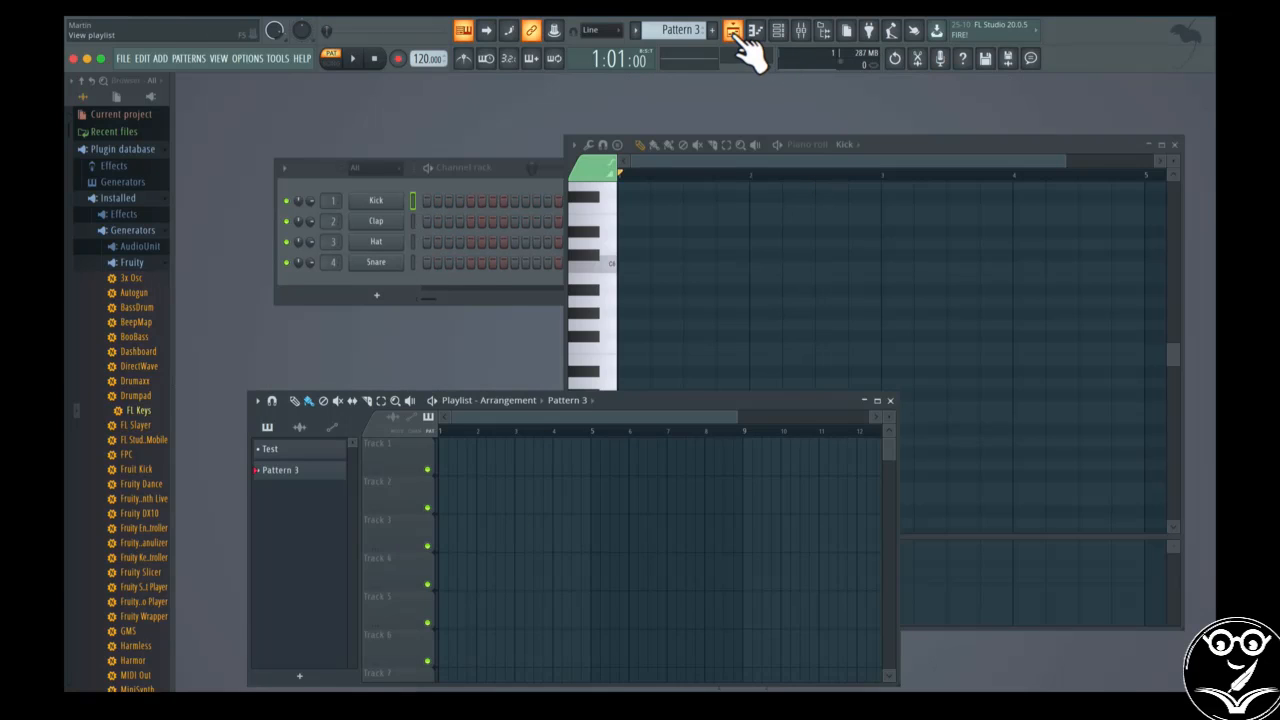
pyautogui.click(733, 30)
pyautogui.click(755, 32)
pyautogui.click(778, 31)
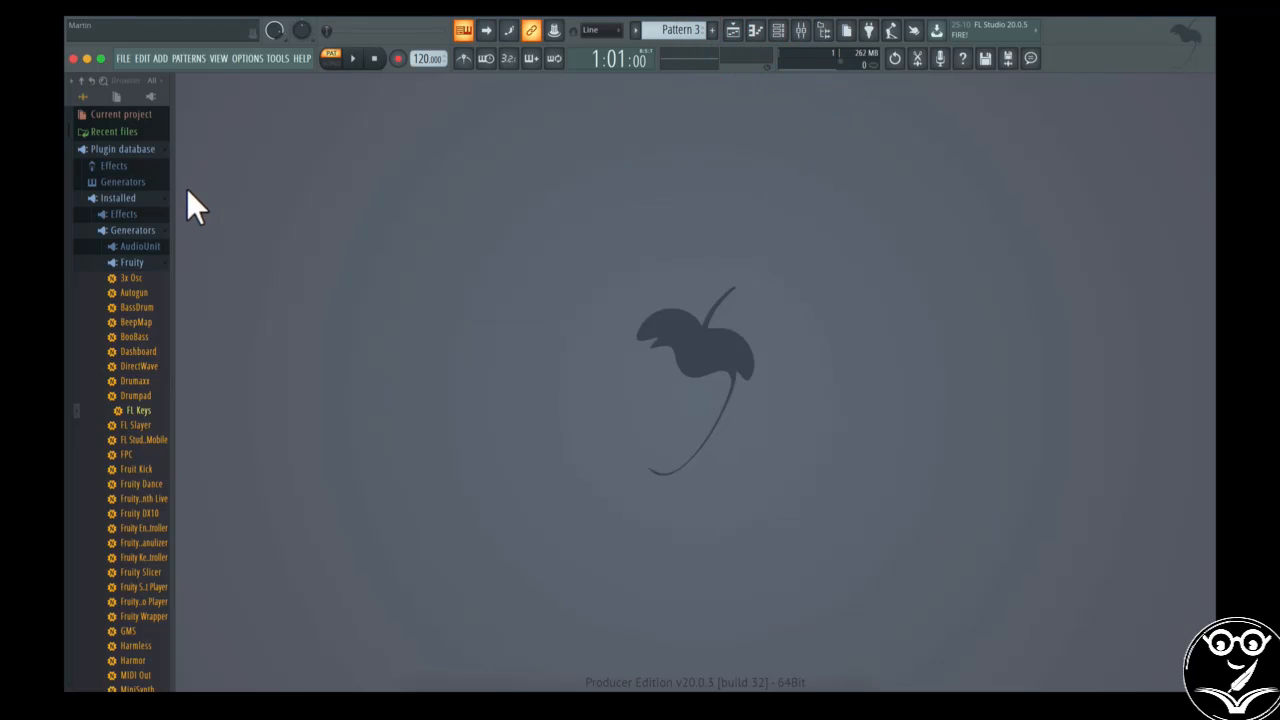
# Widen the browser and collapse the Fruity folder under the installed generators
pyautogui.moveTo(174, 196); pyautogui.dragTo(325, 195)
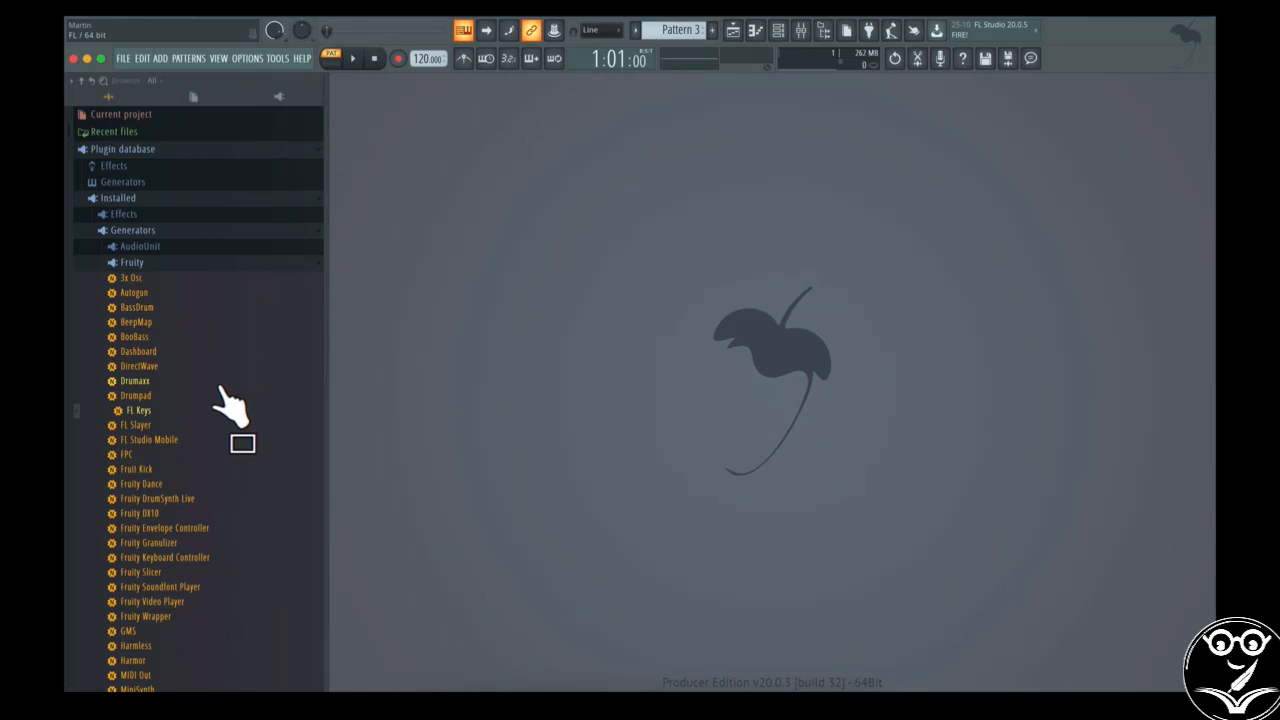
pyautogui.scroll(-3, 263, 455)
pyautogui.scroll(3, 263, 455)
pyautogui.click(316, 263)
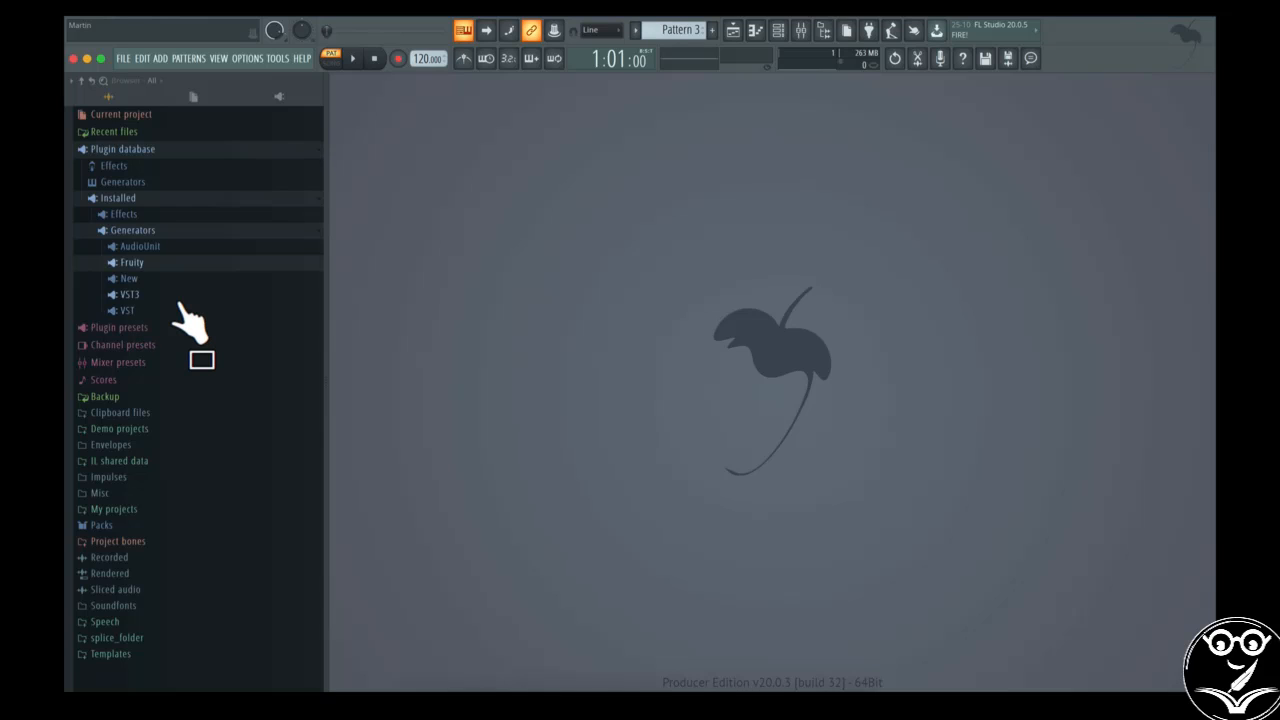
# Show the channel rack, briefly display the piano roll, and move the channel rack toward the middle of the workspace
pyautogui.click(778, 30)
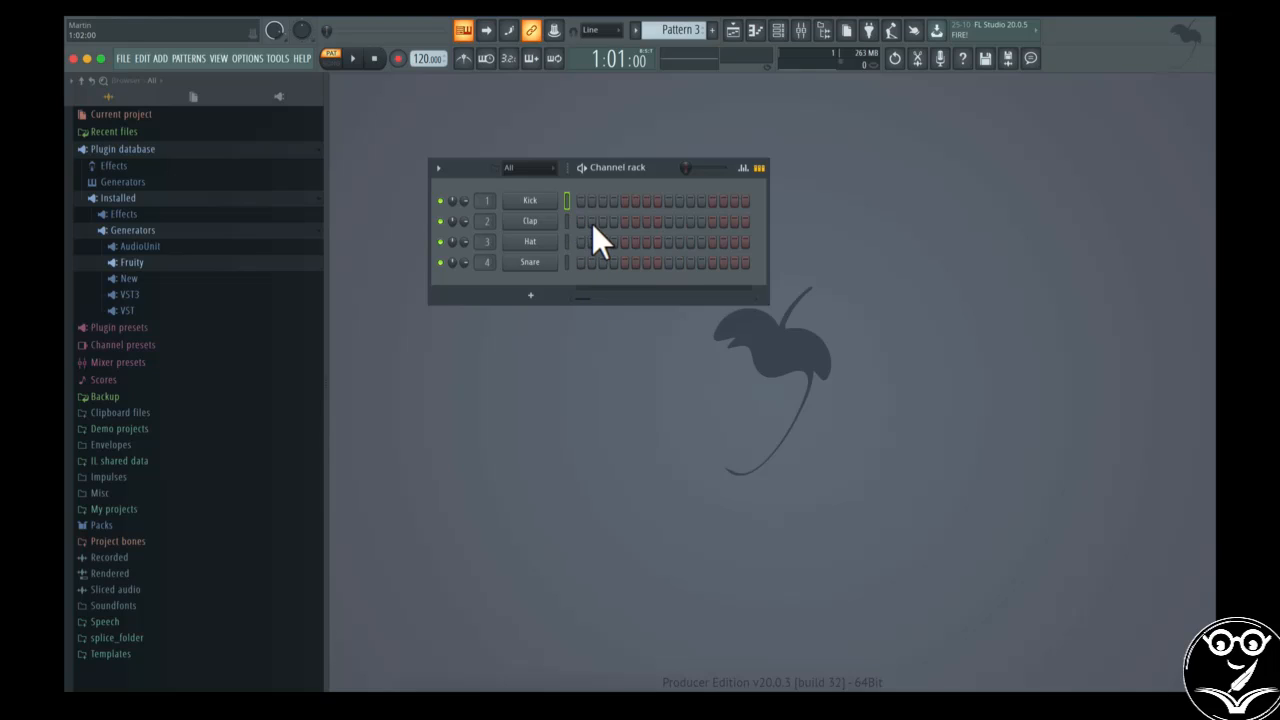
pyautogui.moveTo(655, 165); pyautogui.dragTo(997, 124)
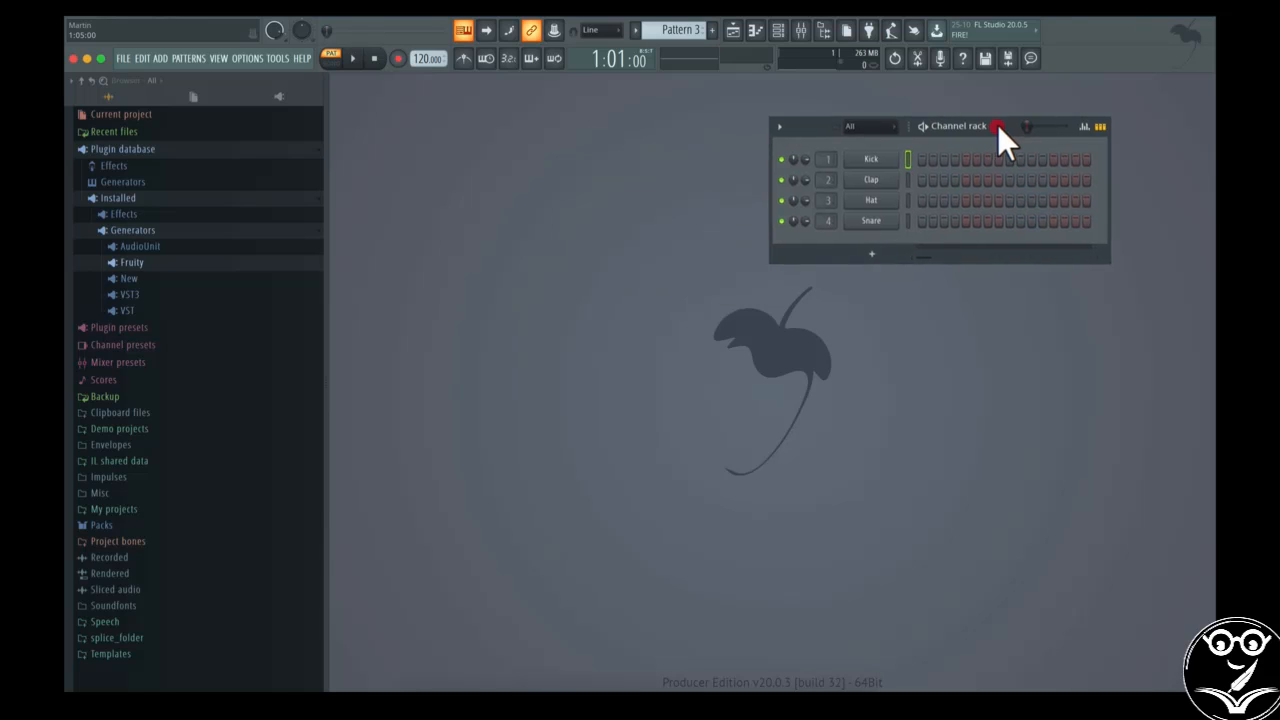
pyautogui.click(761, 32)
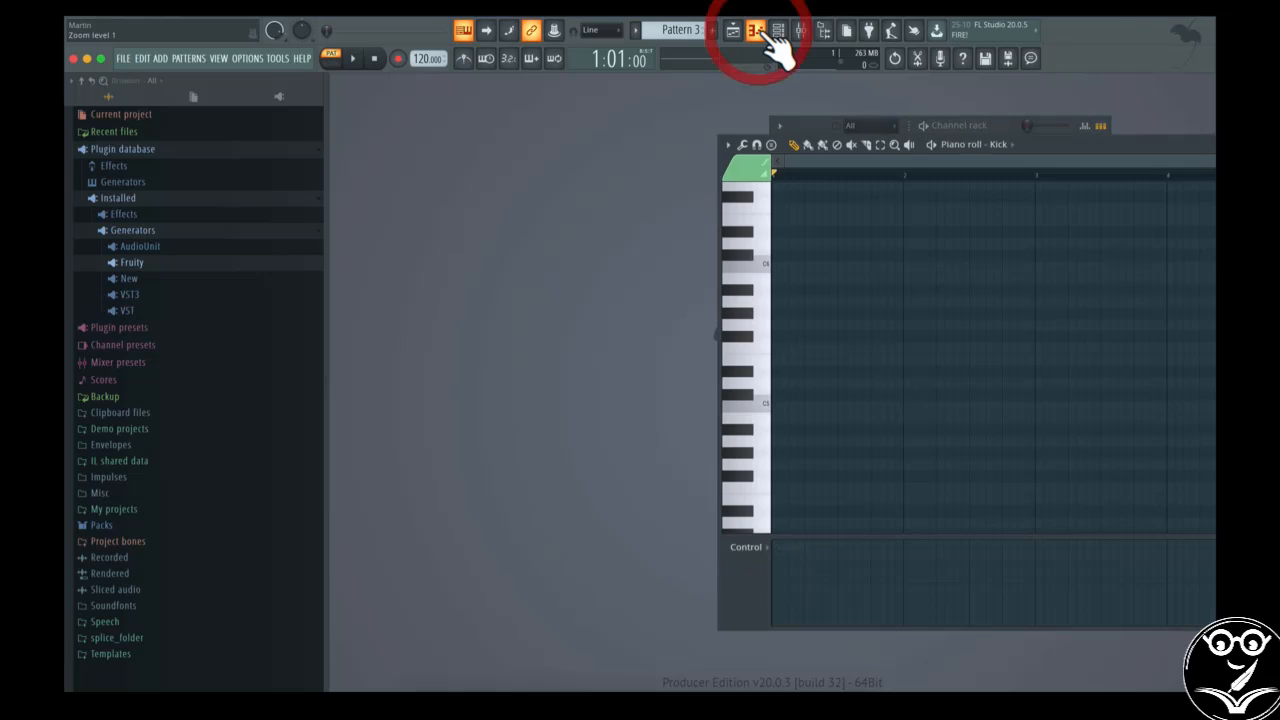
pyautogui.click(760, 31)
pyautogui.moveTo(995, 130); pyautogui.dragTo(767, 250)
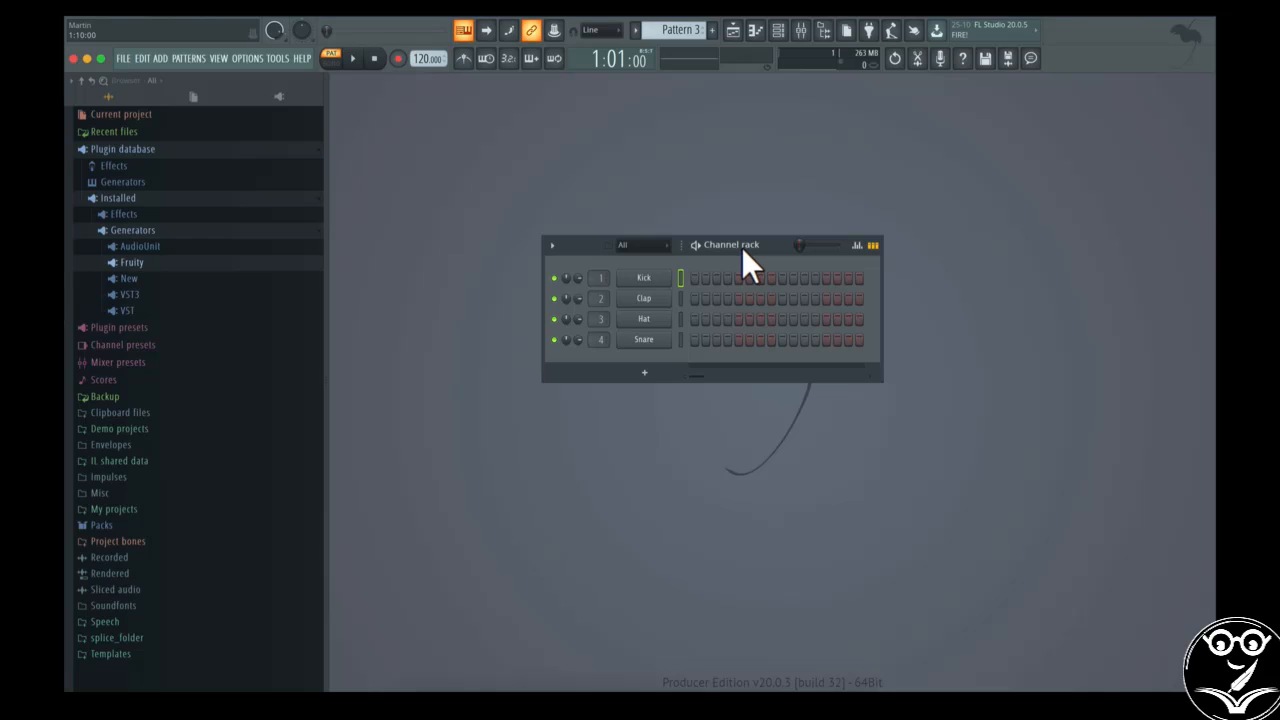
# Show the playlist, arrange it below the channel rack, and extend its upper edge upward
pyautogui.click(735, 32)
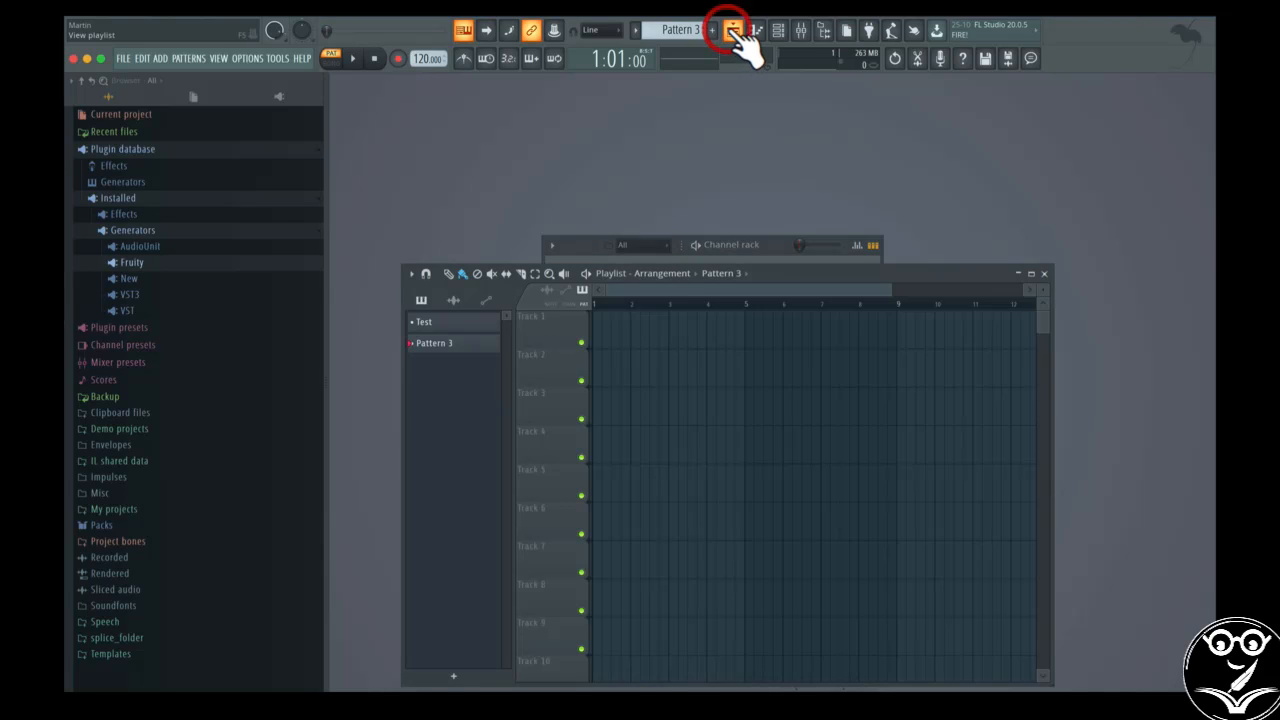
pyautogui.moveTo(773, 271); pyautogui.dragTo(771, 98)
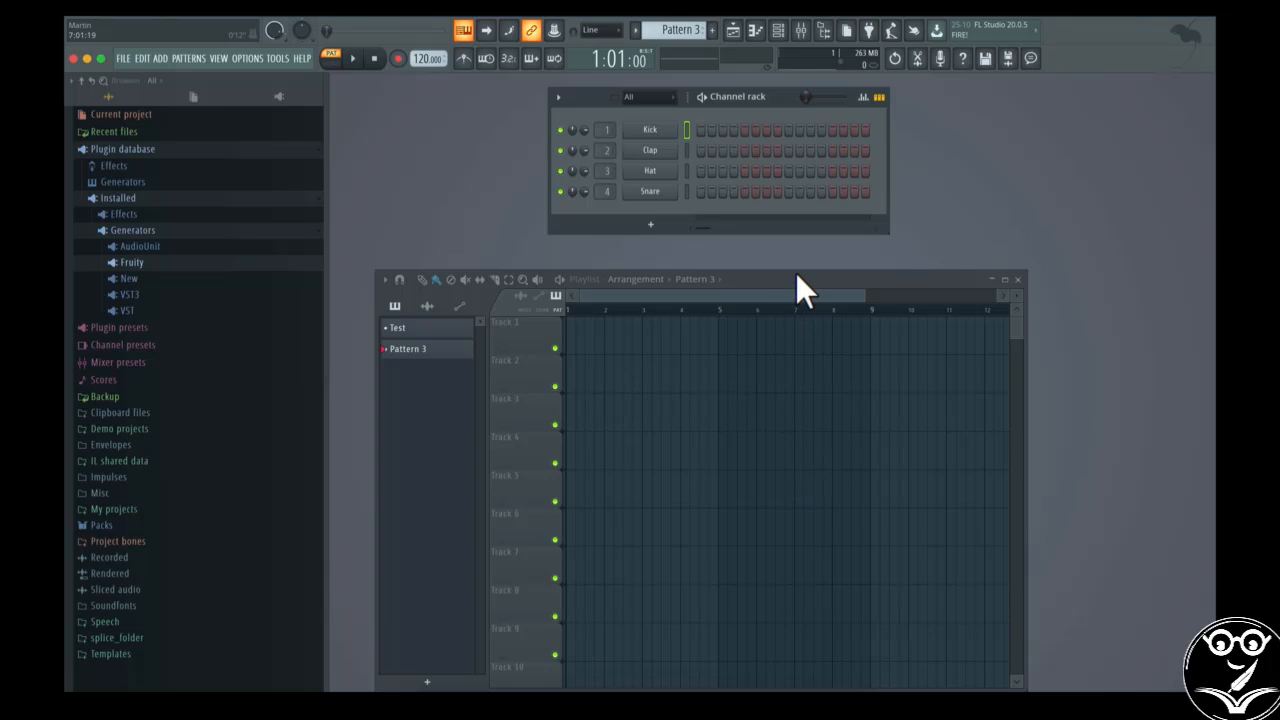
pyautogui.moveTo(797, 277); pyautogui.dragTo(803, 210)
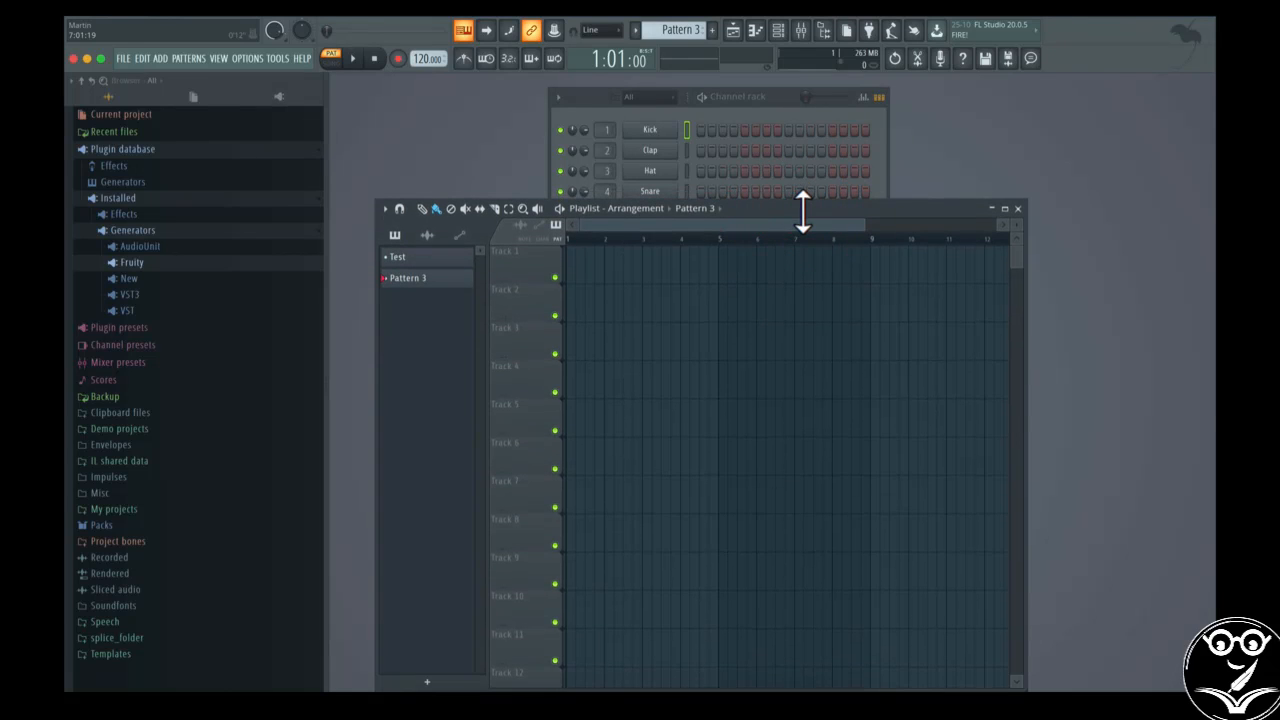
# Show the mixer, move it to the lower part of the workspace, and close it
pyautogui.click(800, 30)
pyautogui.moveTo(756, 75); pyautogui.dragTo(739, 176)
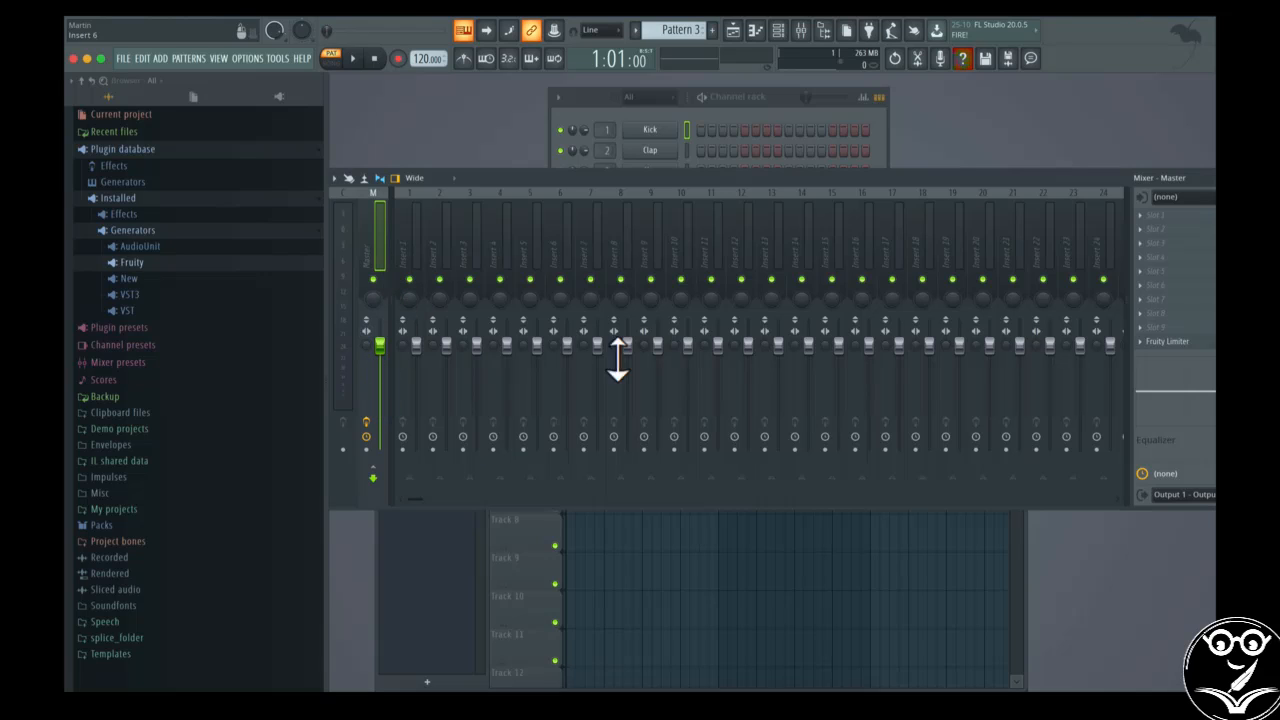
pyautogui.moveTo(785, 179); pyautogui.dragTo(782, 183)
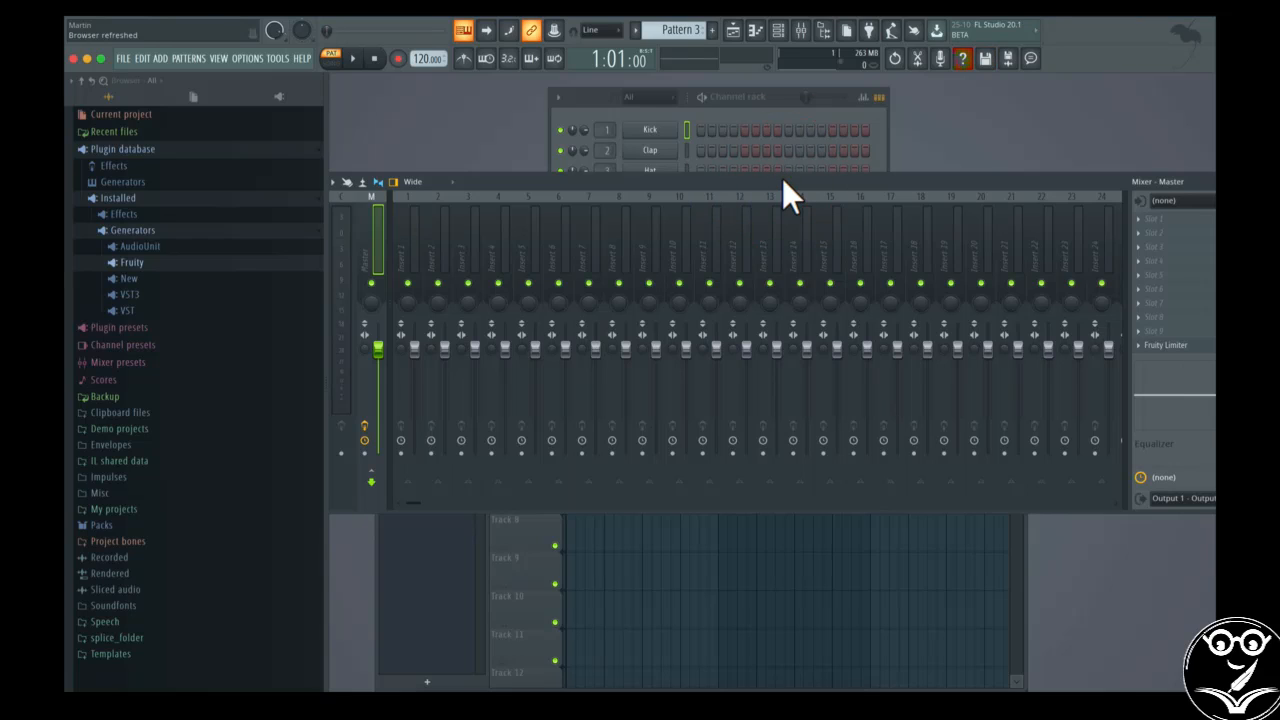
pyautogui.moveTo(783, 181); pyautogui.dragTo(647, 344)
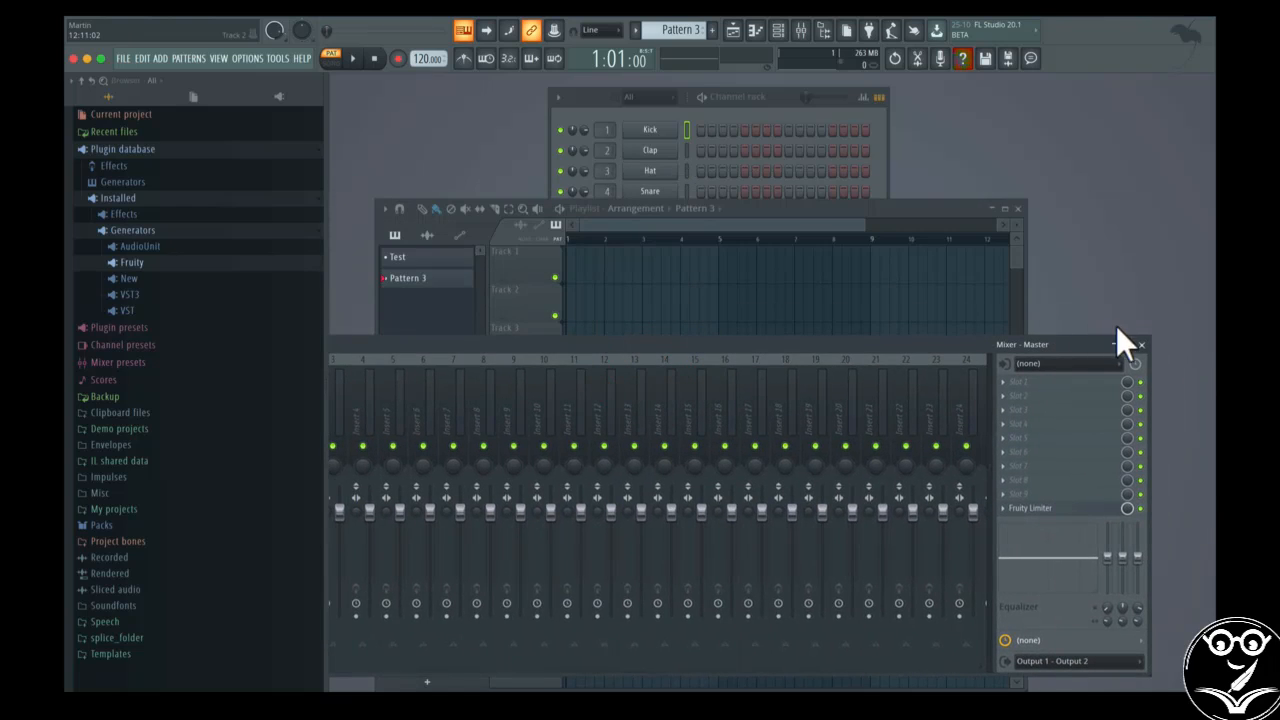
pyautogui.click(1143, 346)
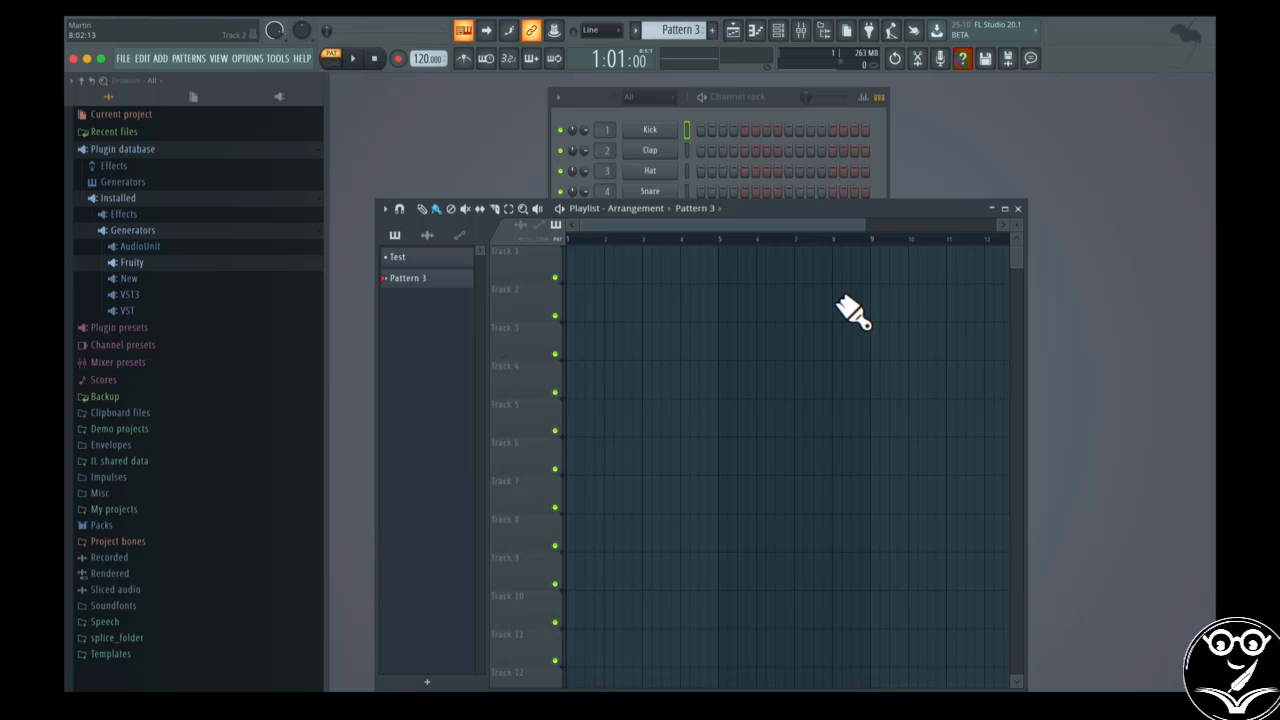
# Bring the channel rack and the playlist forward in turn, and reopen the mixer and reposition it over the playlist's lower part
pyautogui.click(775, 101)
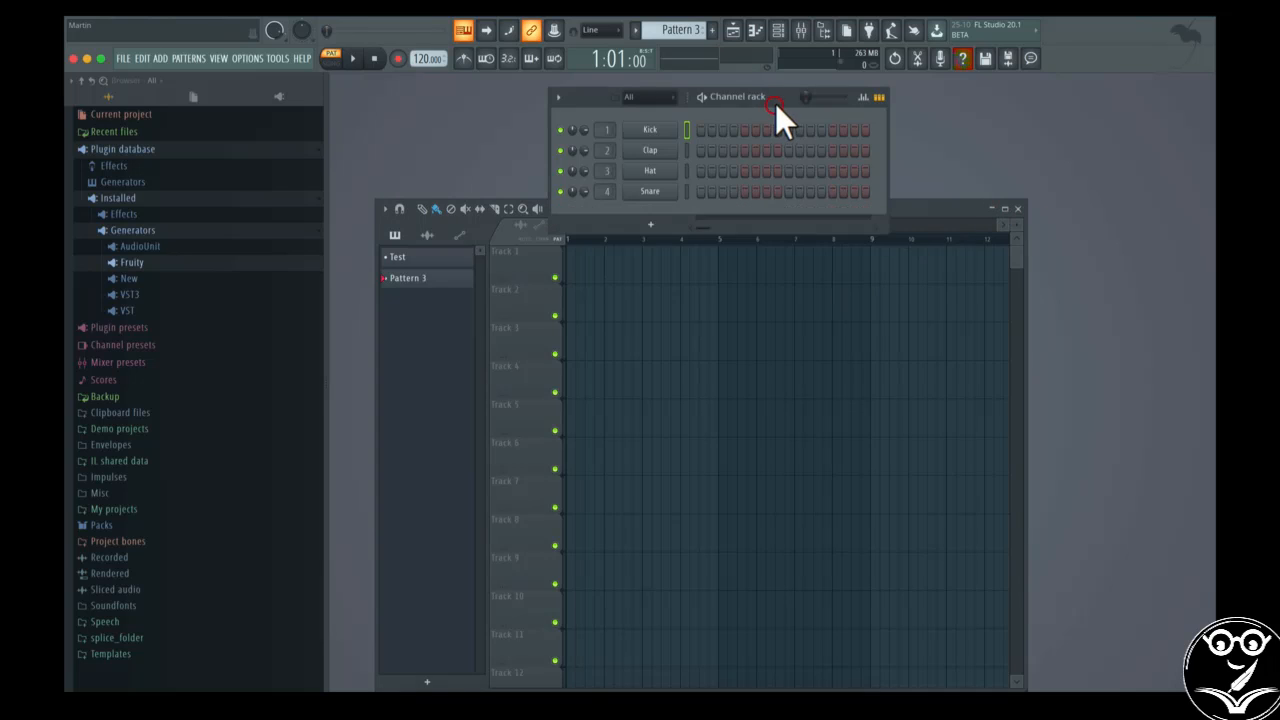
pyautogui.click(926, 208)
pyautogui.click(802, 31)
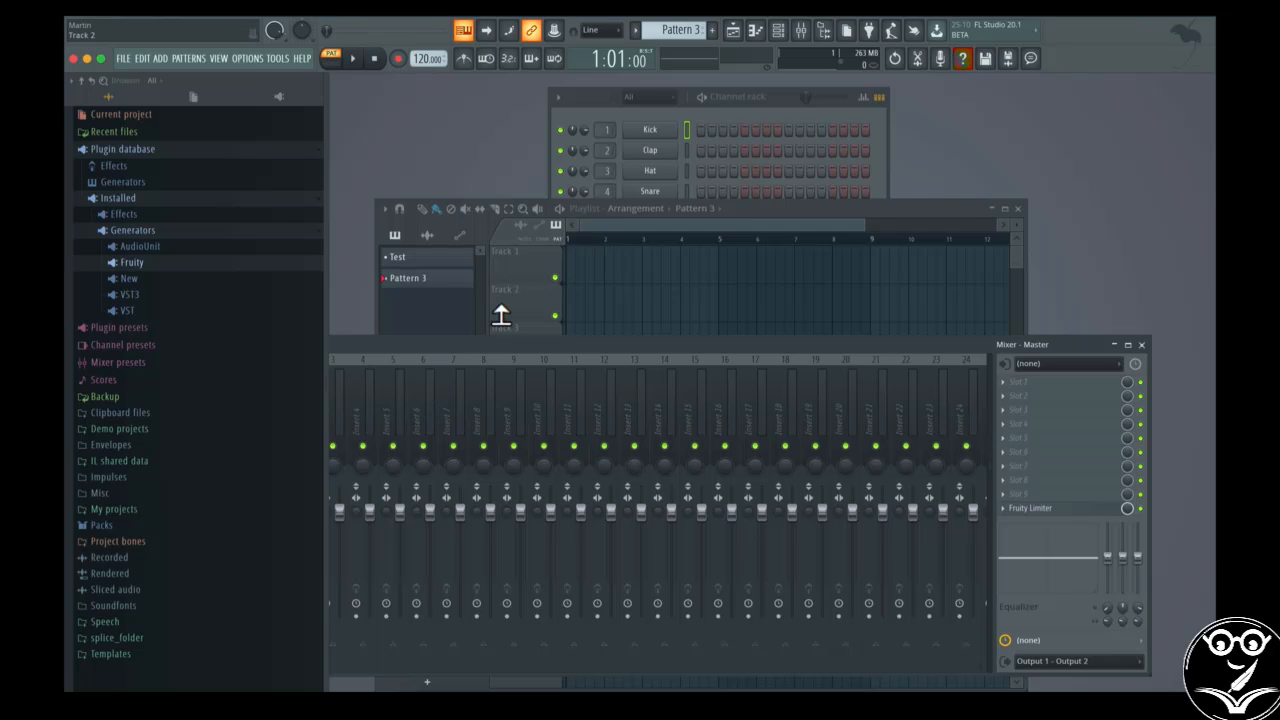
pyautogui.moveTo(455, 338); pyautogui.dragTo(543, 350)
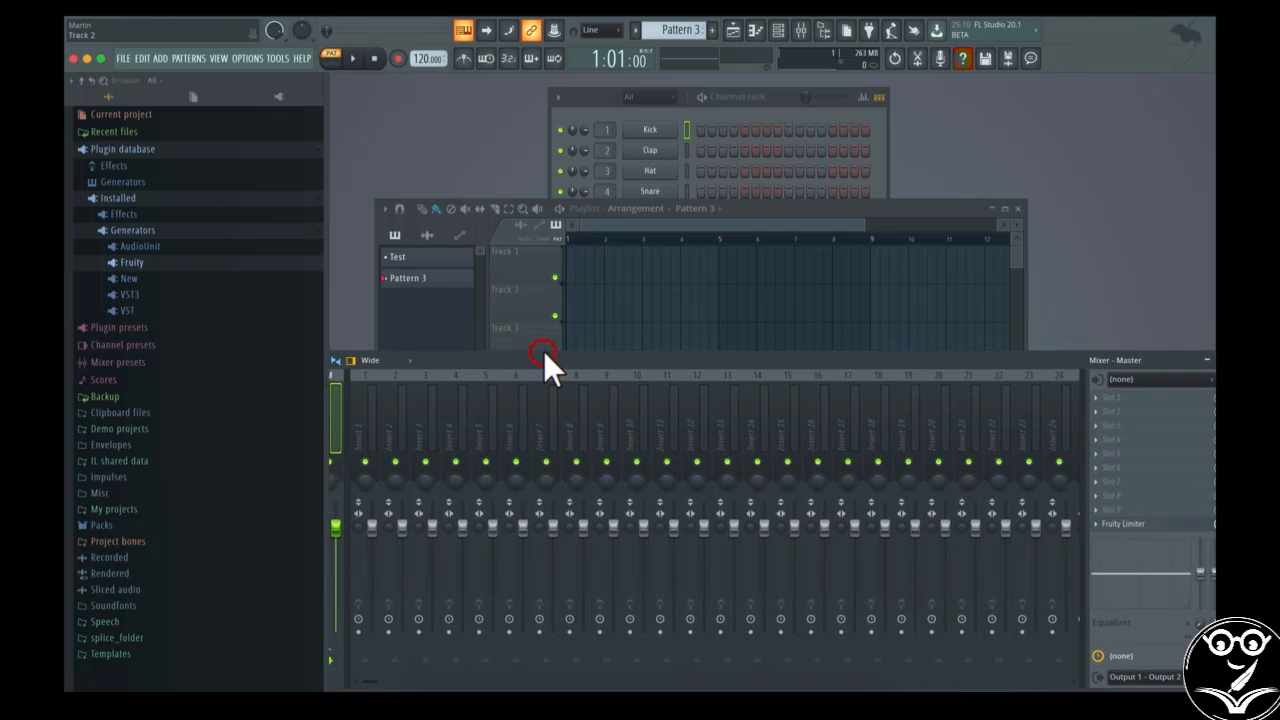
# Bring the playlist and the channel rack in front of the mixer, and move the channel rack to the workspace's upper right
pyautogui.click(740, 205)
pyautogui.click(785, 99)
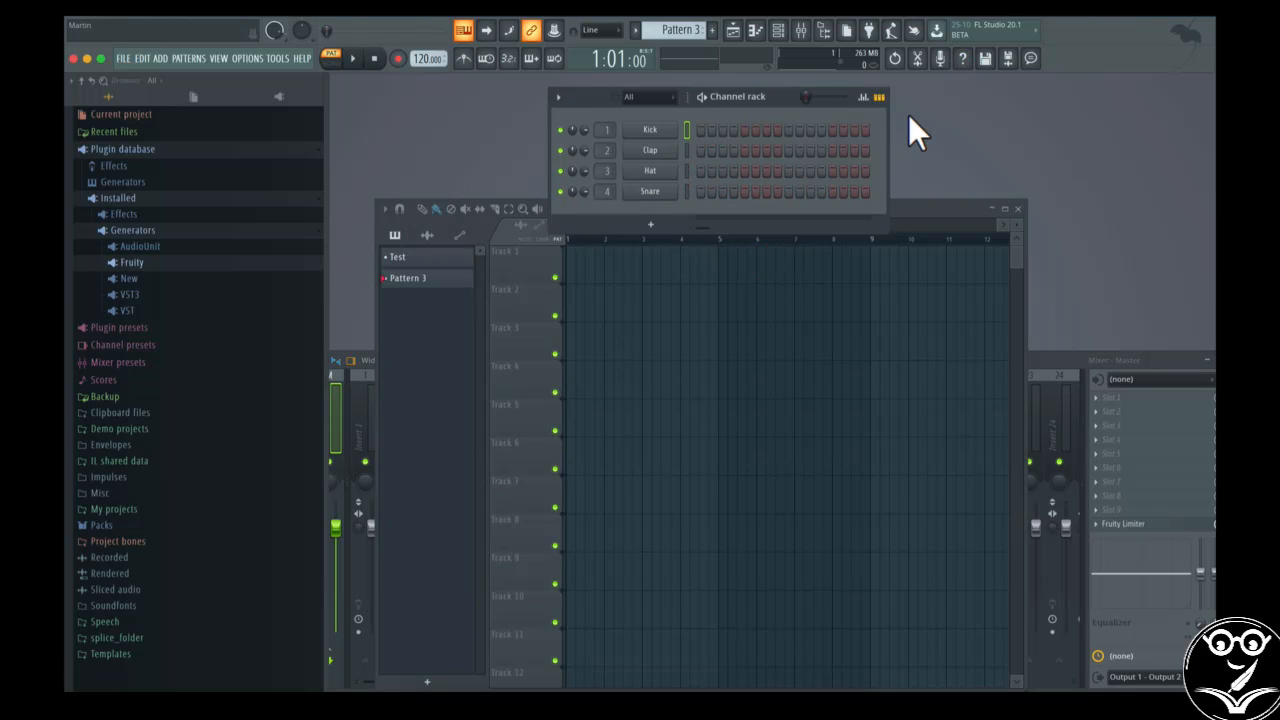
pyautogui.moveTo(776, 103); pyautogui.dragTo(973, 88)
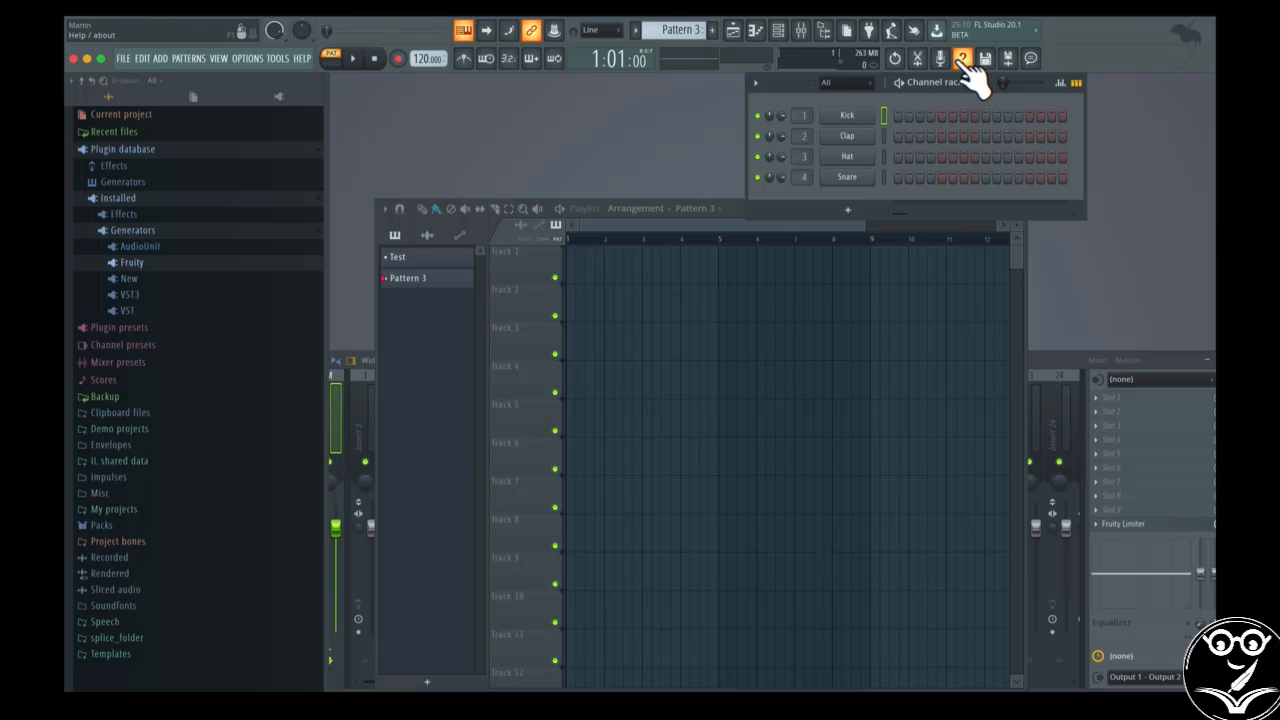
# Toggle the piano roll, channel rack, mixer and playlist windows on and off, and leave all of them closed
pyautogui.click(756, 30)
pyautogui.click(778, 30)
pyautogui.click(778, 30)
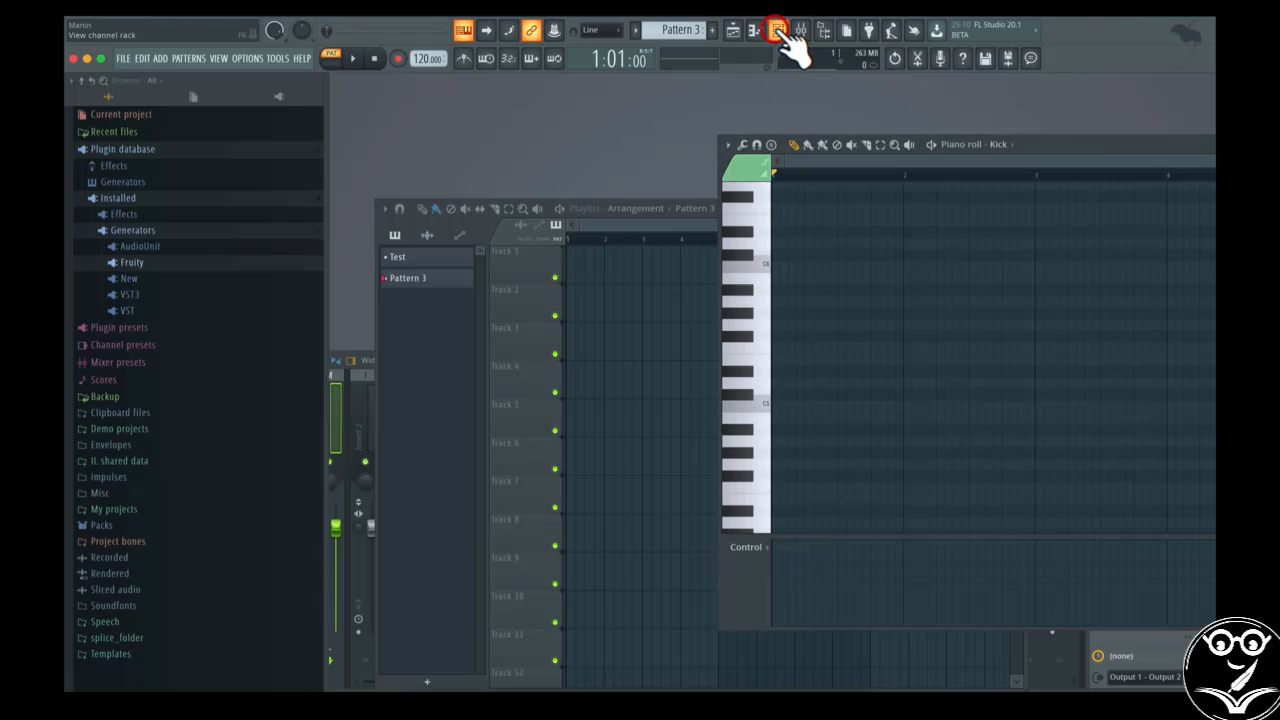
pyautogui.click(800, 30)
pyautogui.click(800, 30)
pyautogui.click(756, 30)
pyautogui.click(756, 30)
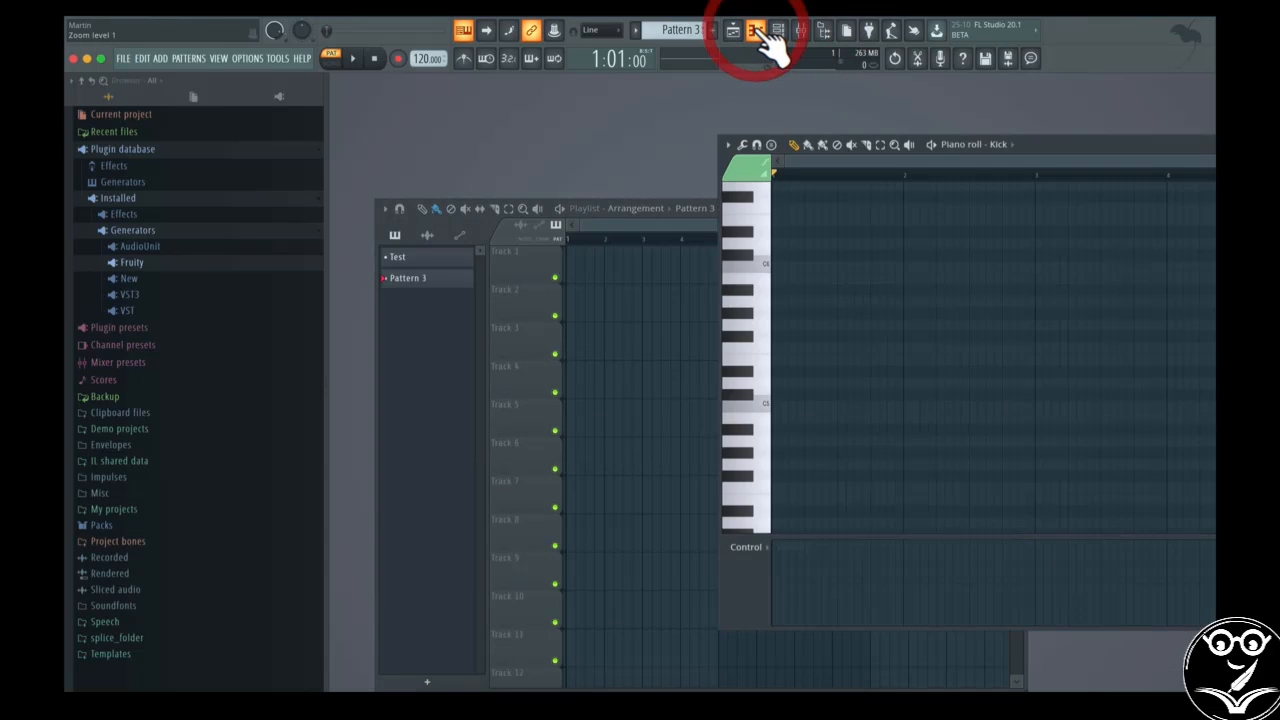
pyautogui.click(756, 30)
pyautogui.click(734, 30)
pyautogui.click(734, 30)
pyautogui.click(734, 30)
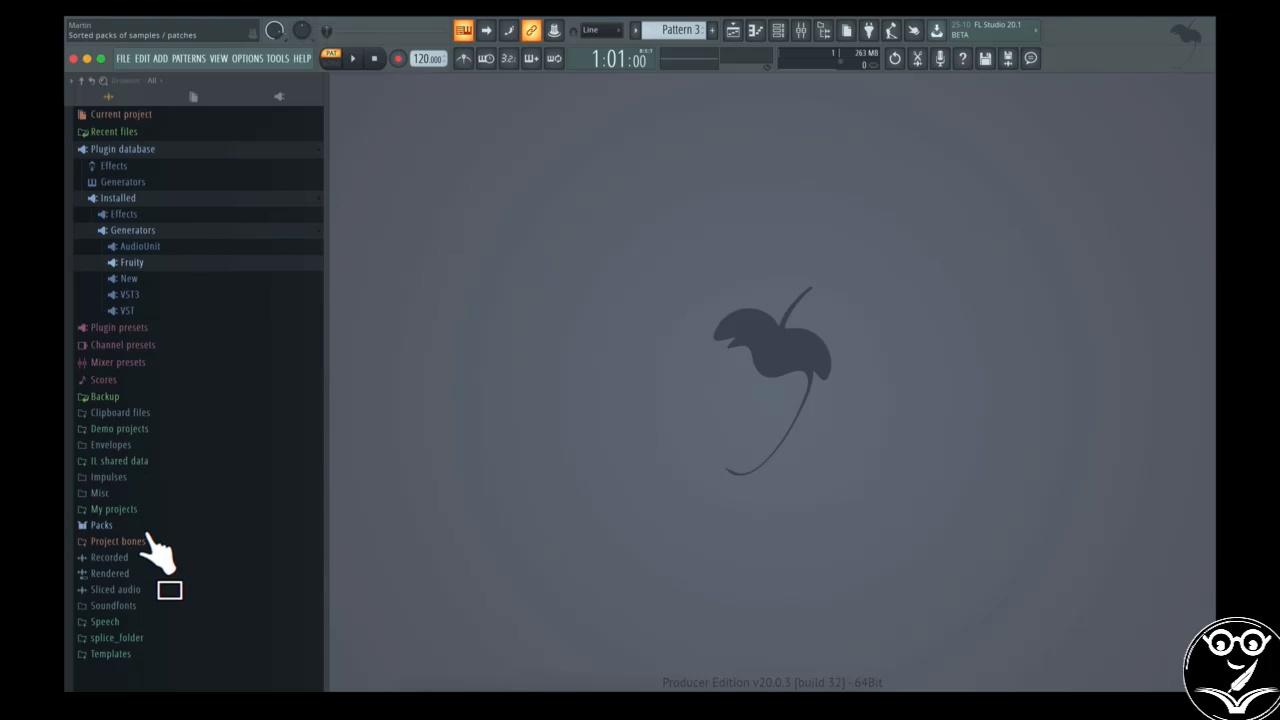
# Select the splice_folder in the browser
pyautogui.click(140, 636)
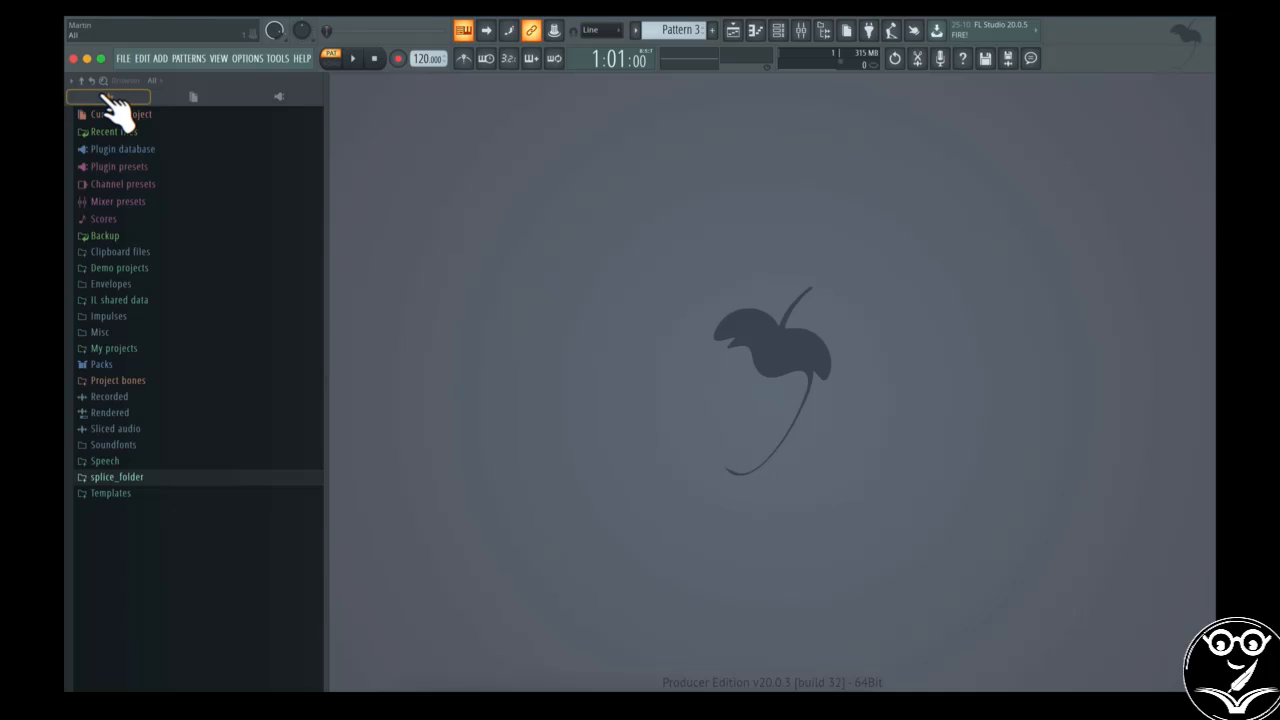
# Show the browser's current project and plugin database views, and expand and collapse the database's Effects category
pyautogui.click(185, 98)
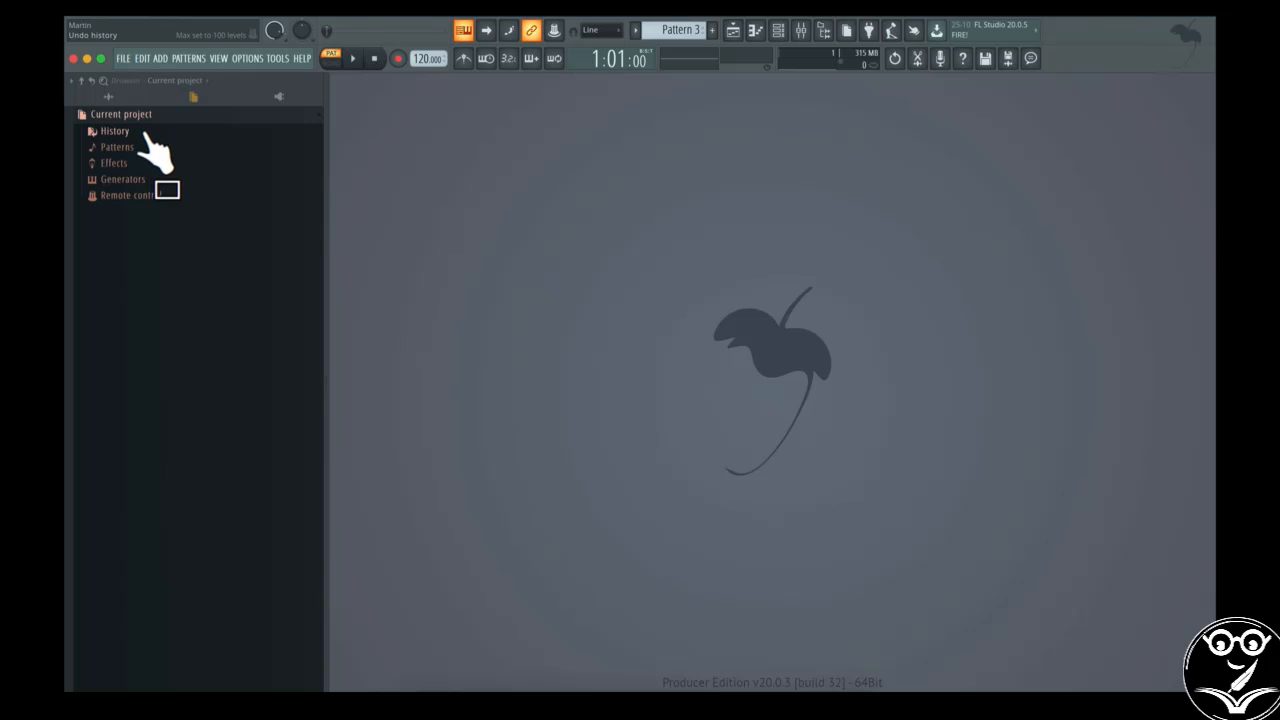
pyautogui.click(278, 97)
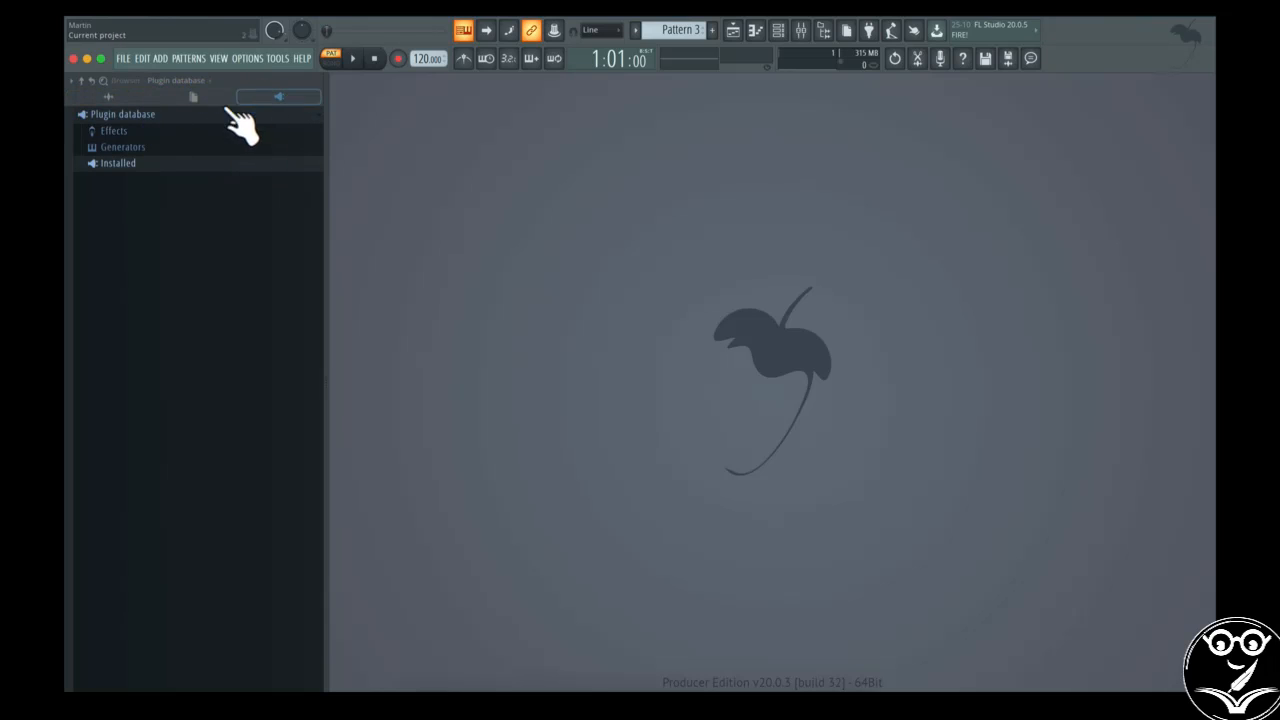
pyautogui.click(128, 136)
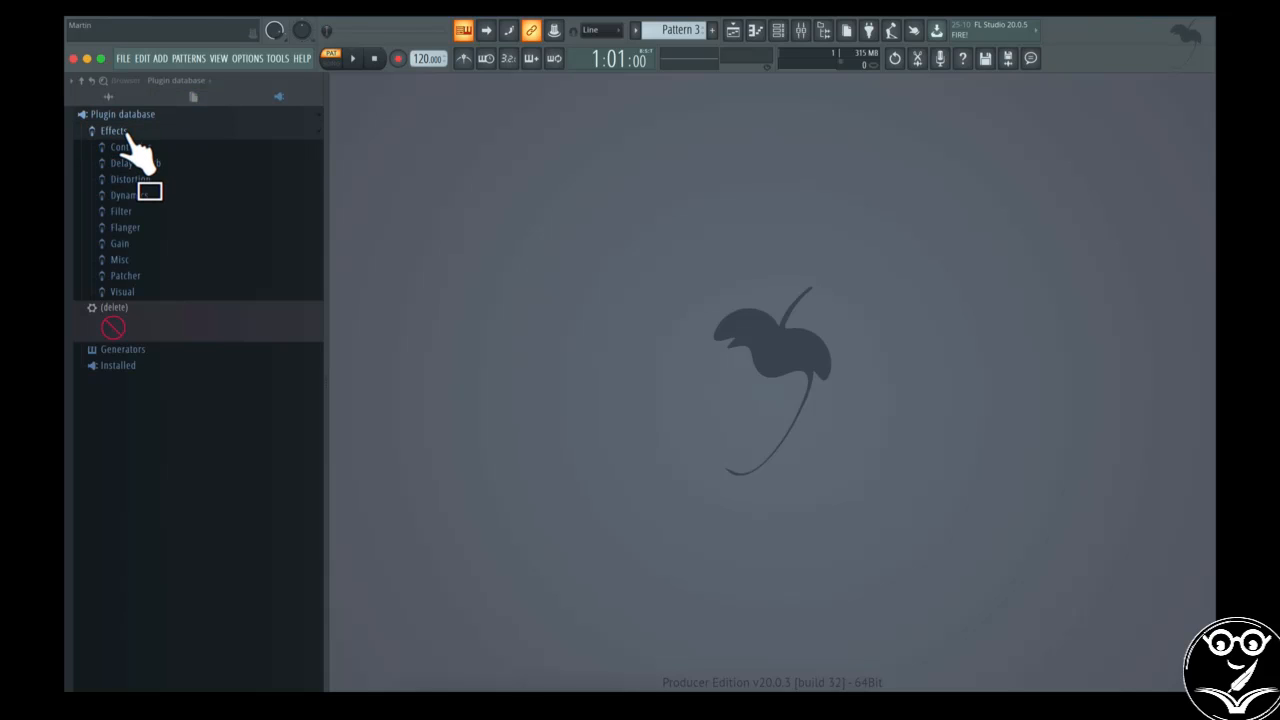
pyautogui.click(116, 133)
pyautogui.click(116, 133)
pyautogui.click(116, 134)
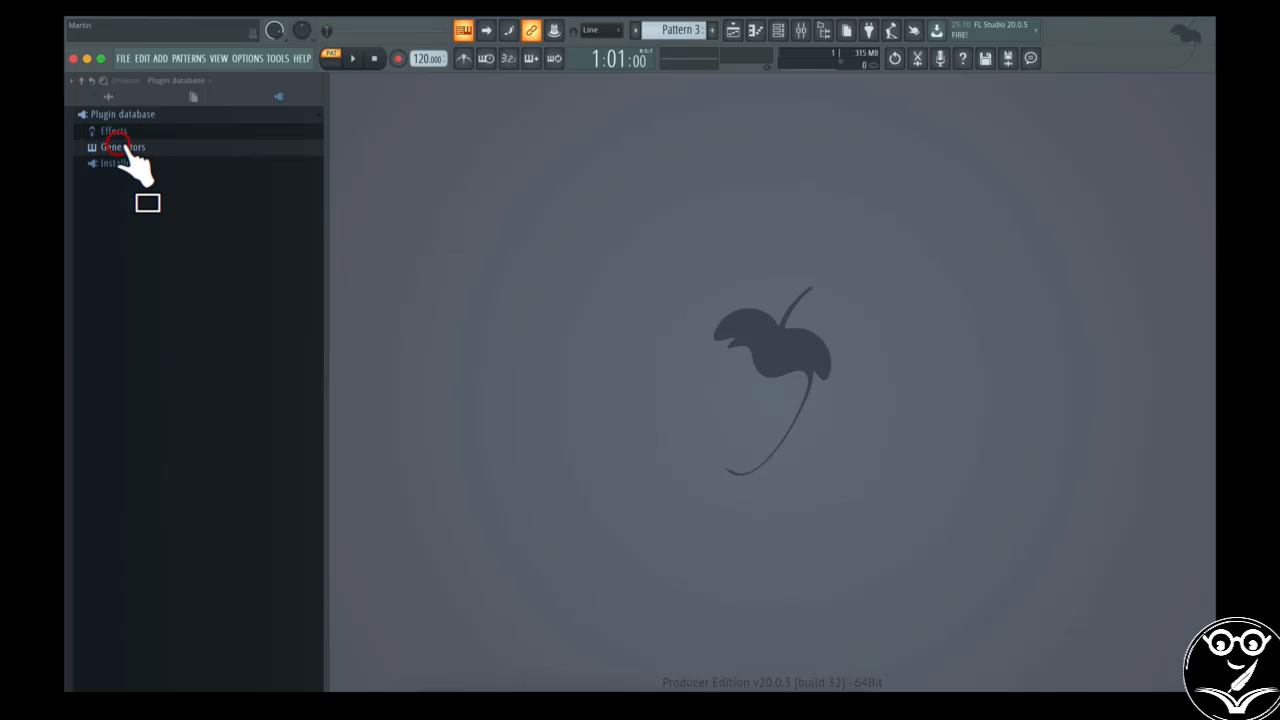
# Look through the installed VST generators in the plugin database, and collapse the Installed folder again
pyautogui.click(117, 164)
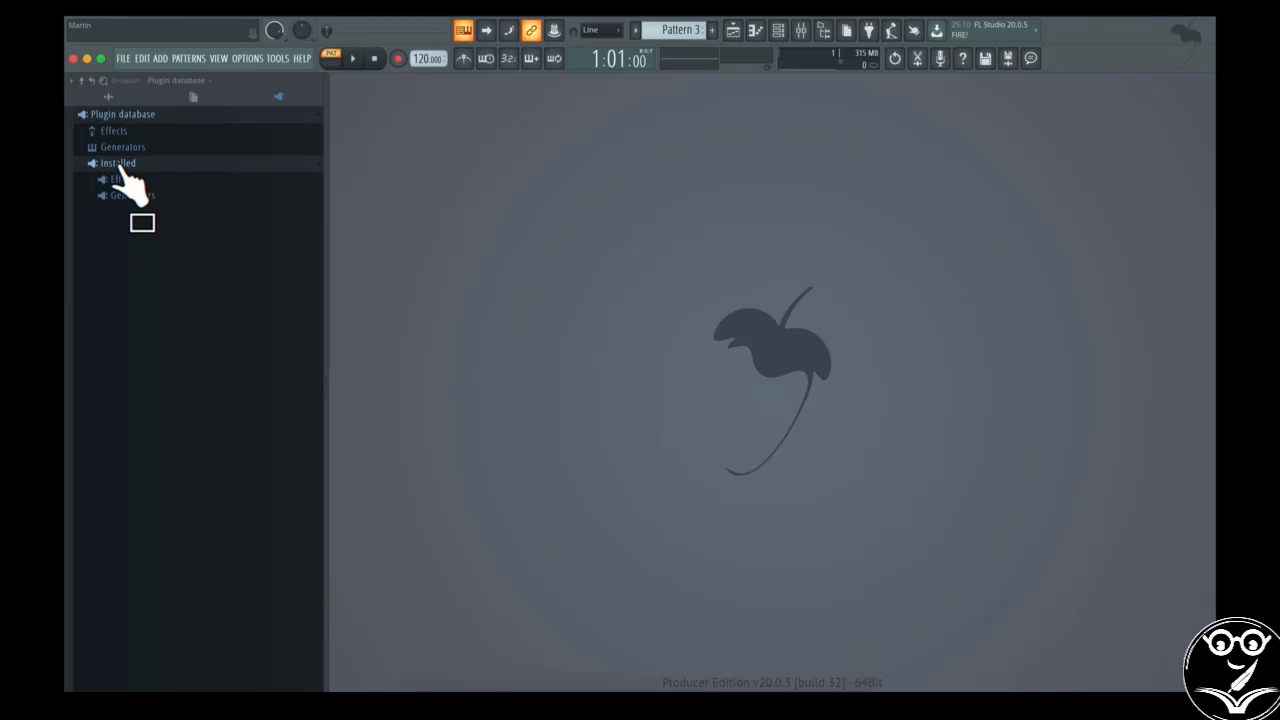
pyautogui.click(133, 196)
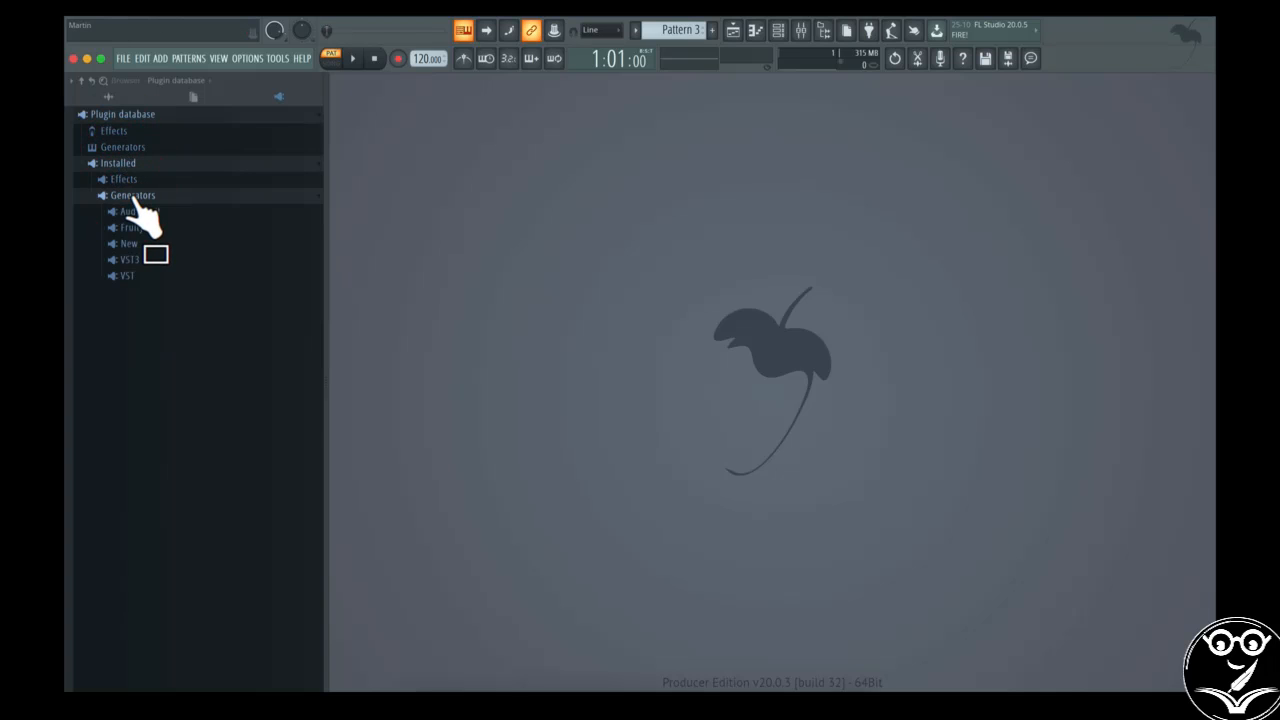
pyautogui.click(130, 276)
pyautogui.scroll(-2, 286, 386)
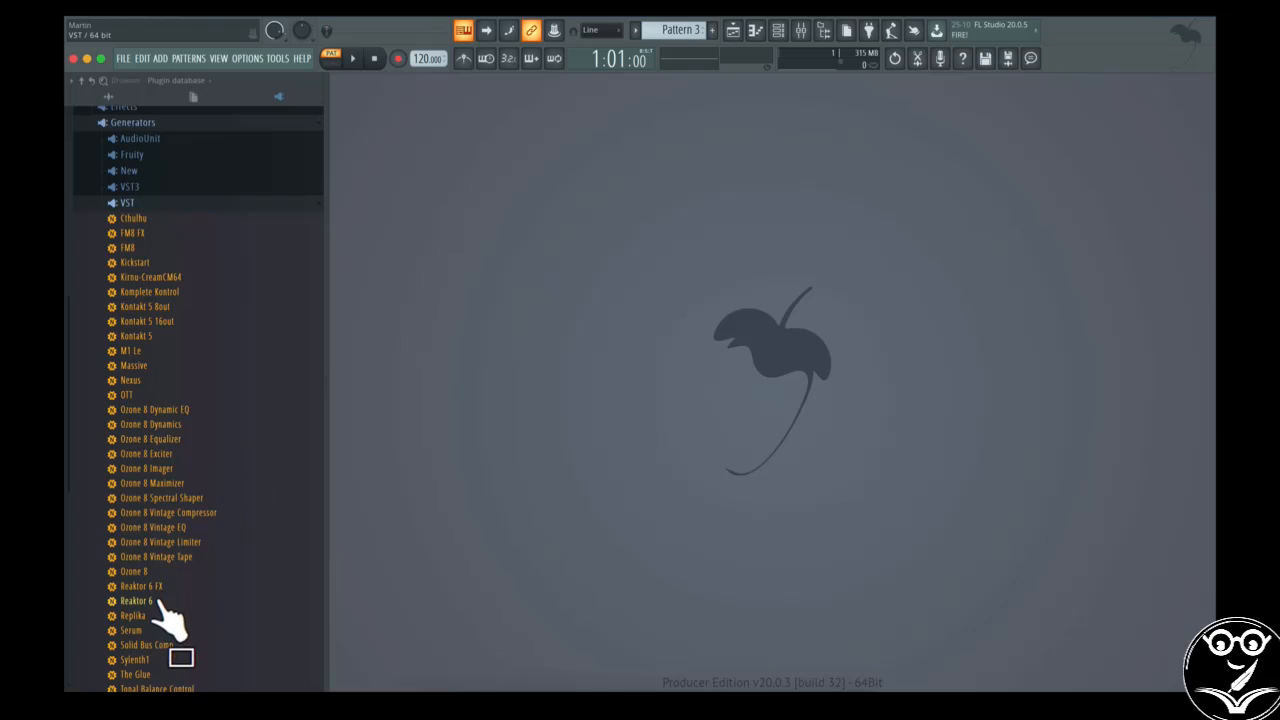
pyautogui.click(126, 199)
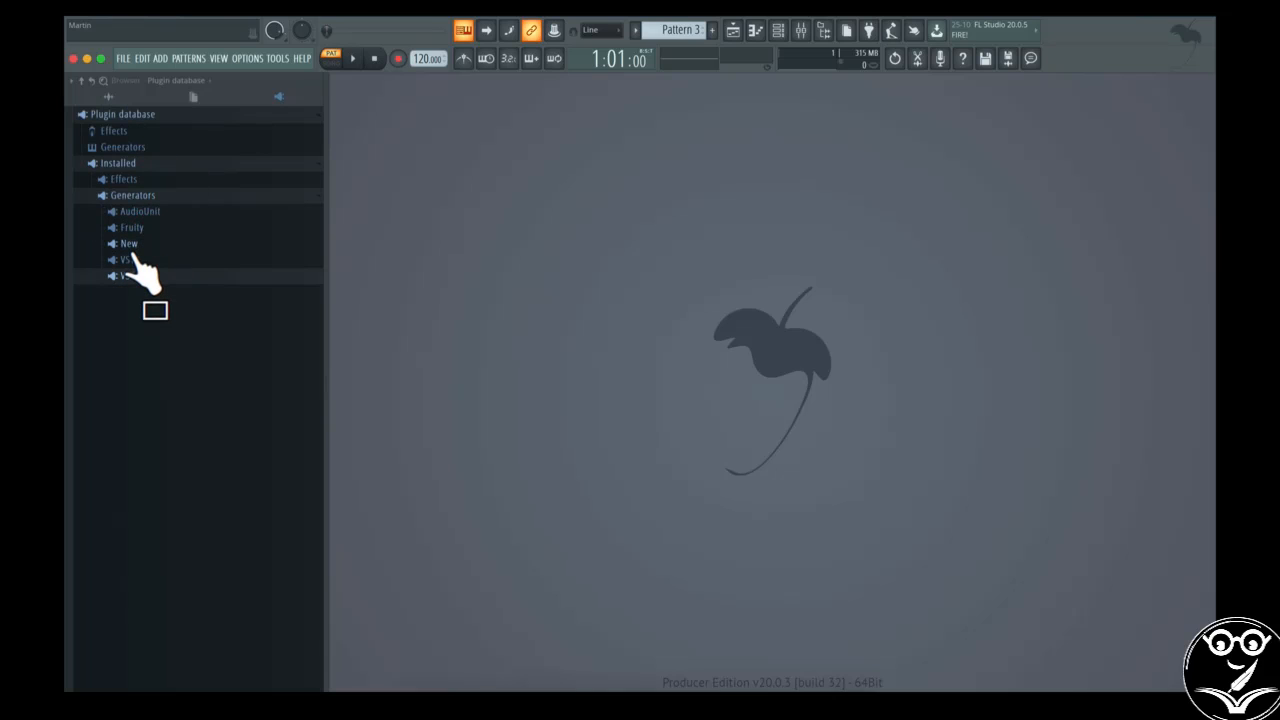
pyautogui.click(150, 196)
pyautogui.click(150, 163)
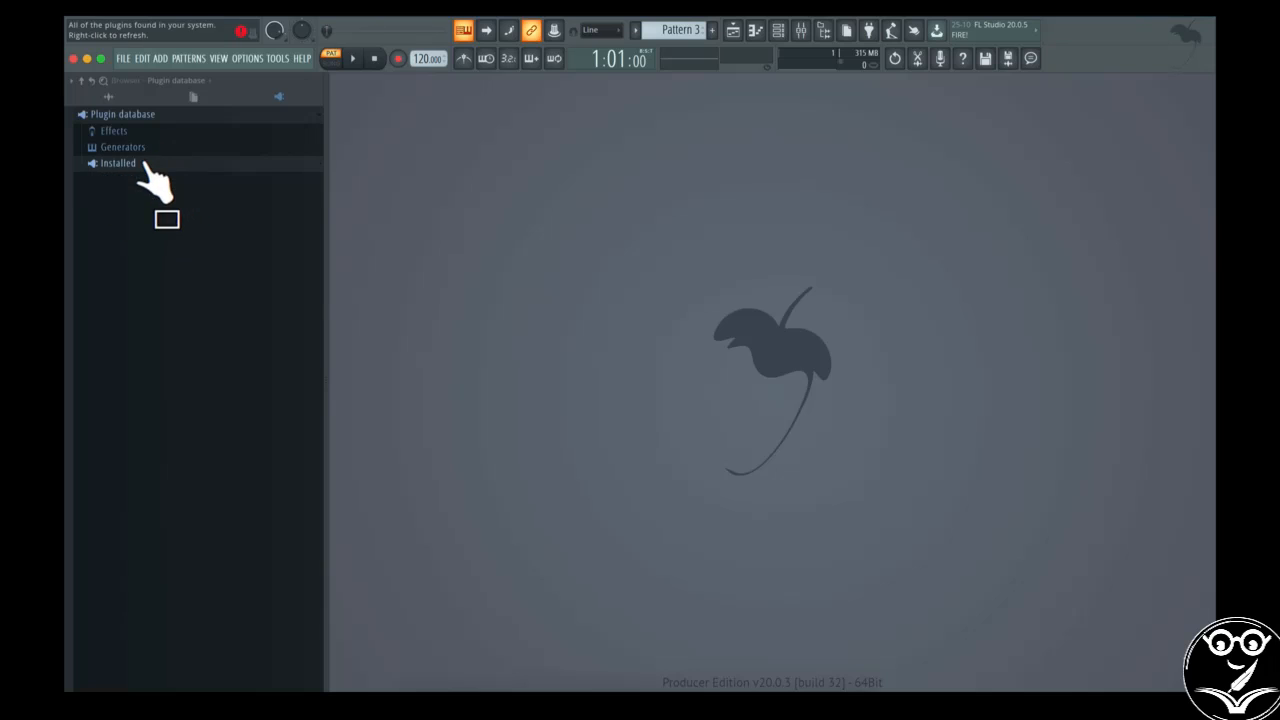
# View the list of browser snapshots, cycle through the plugin database and current project views, and return to All
pyautogui.click(118, 114)
pyautogui.click(152, 80)
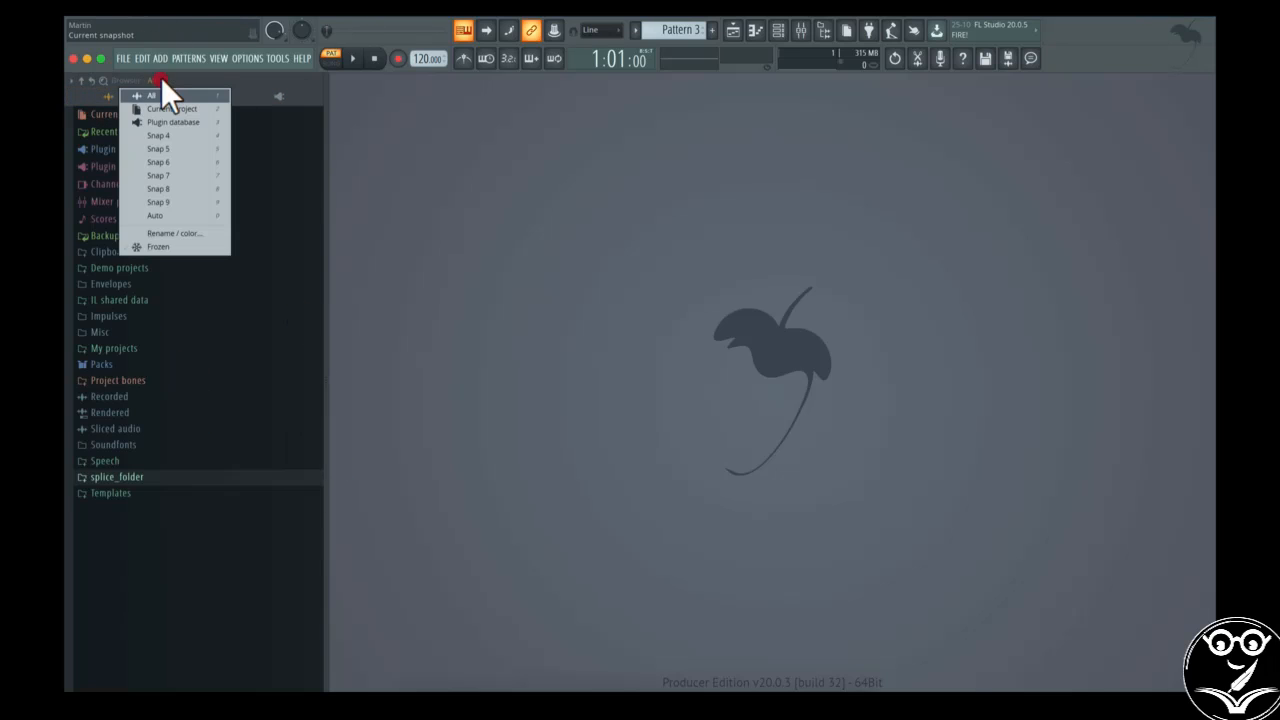
pyautogui.click(154, 79)
pyautogui.click(152, 80)
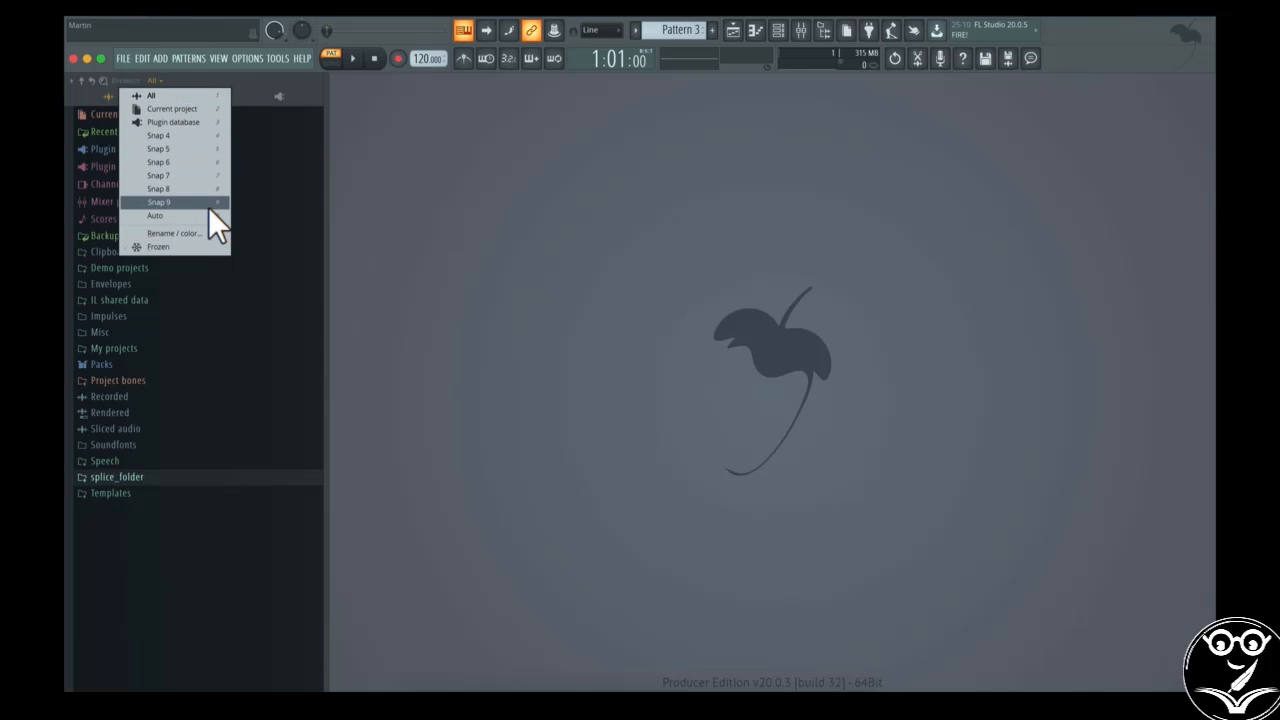
pyautogui.click(273, 82)
pyautogui.click(280, 96)
pyautogui.click(195, 96)
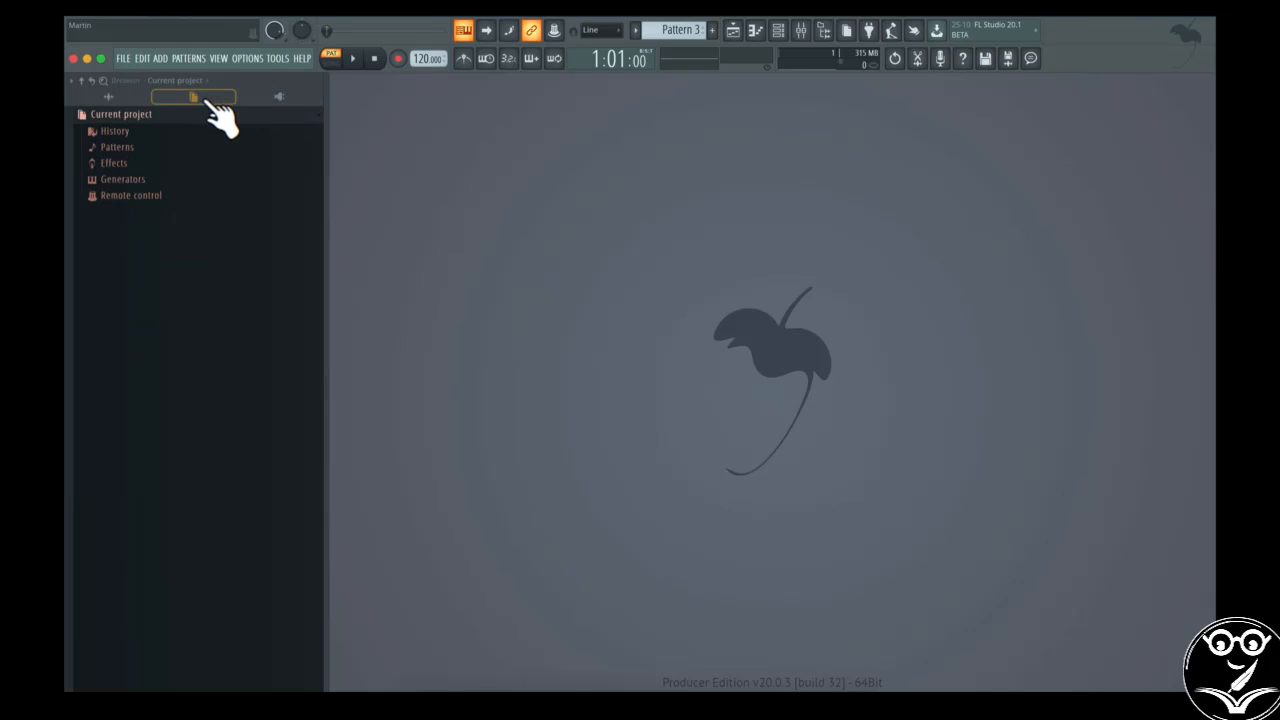
pyautogui.click(113, 97)
# Switch the browser to the Snap 4 snapshot and back to All
pyautogui.click(163, 80)
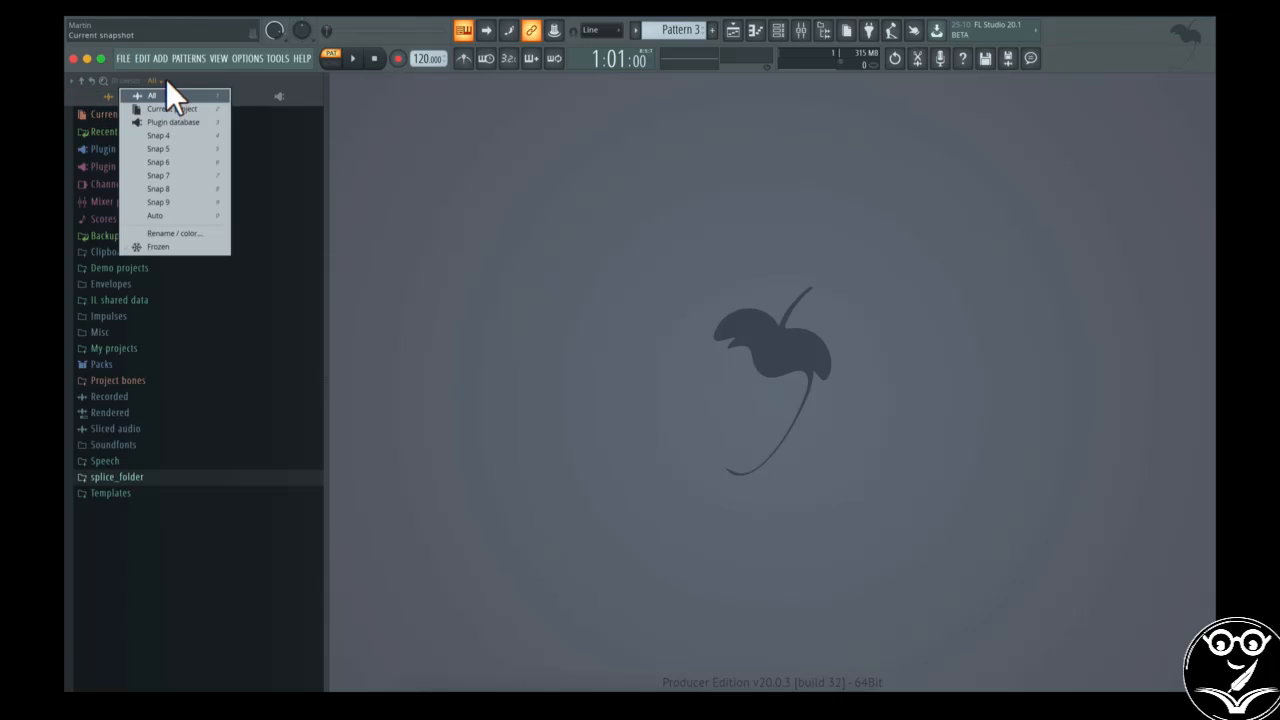
pyautogui.click(171, 129)
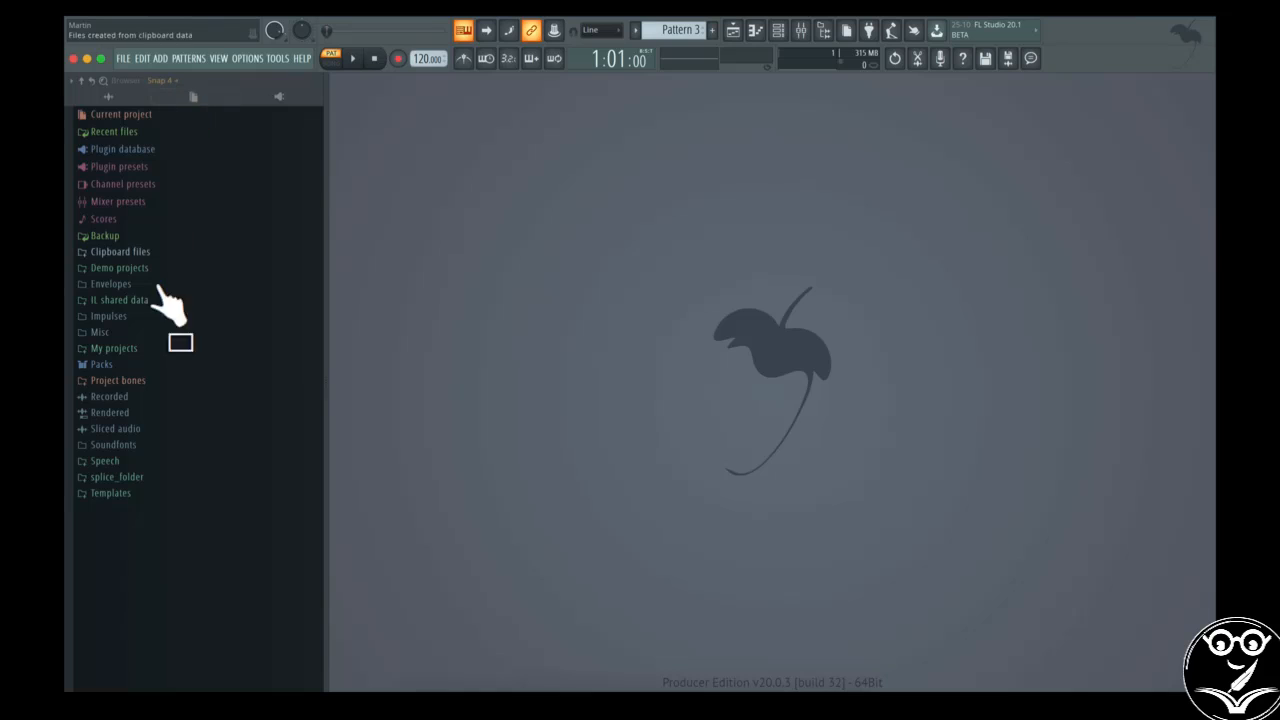
pyautogui.click(165, 80)
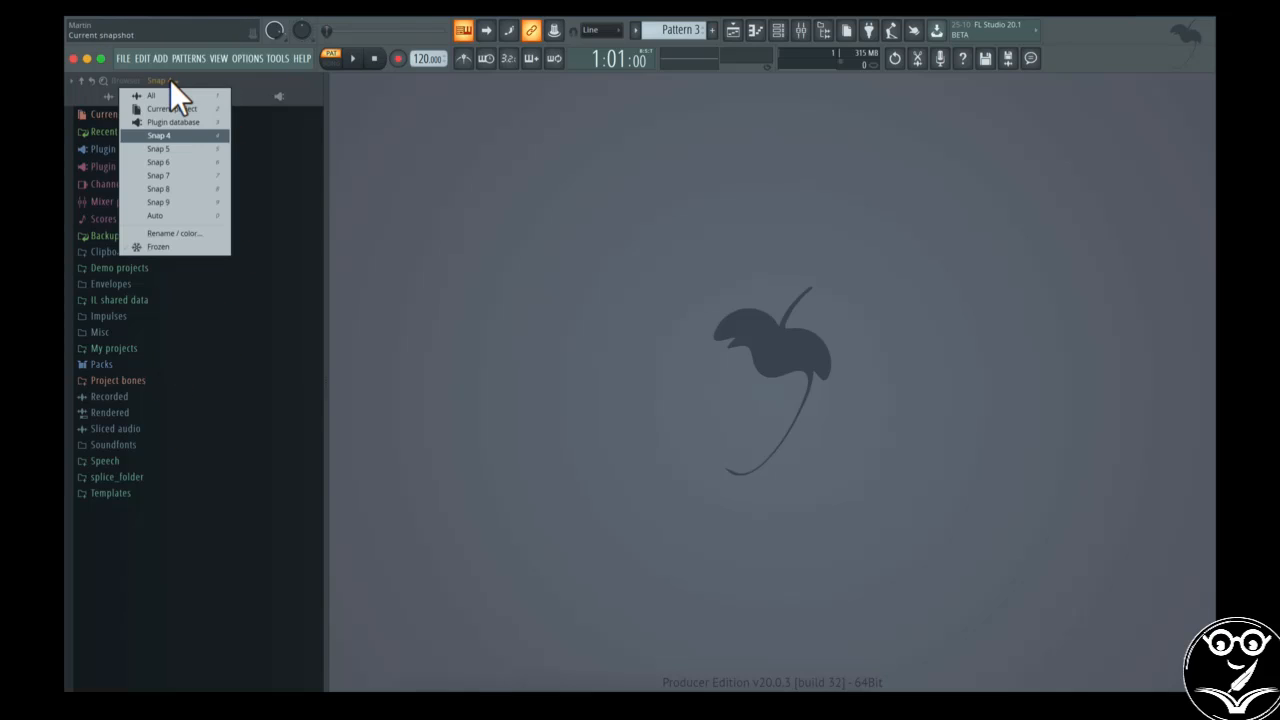
pyautogui.click(159, 96)
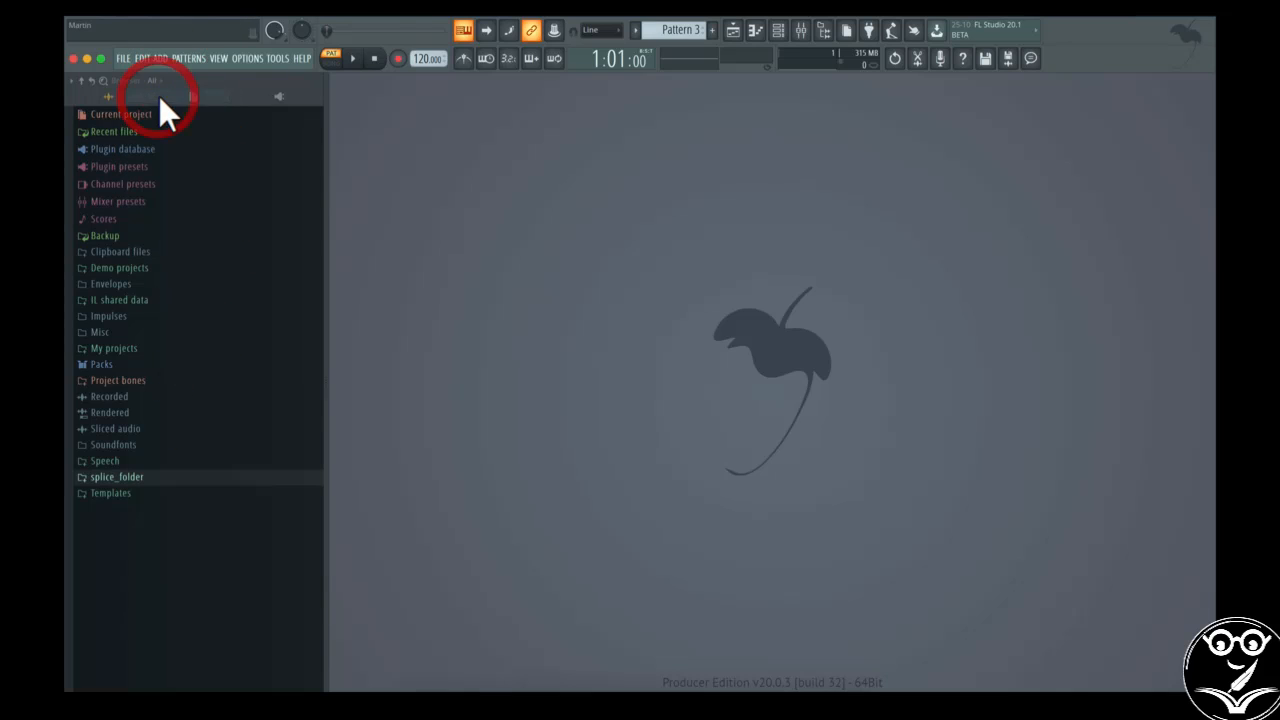
# Show the browser's options and its smart search, and dismiss both
pyautogui.click(73, 80)
pyautogui.click(73, 80)
pyautogui.click(102, 79)
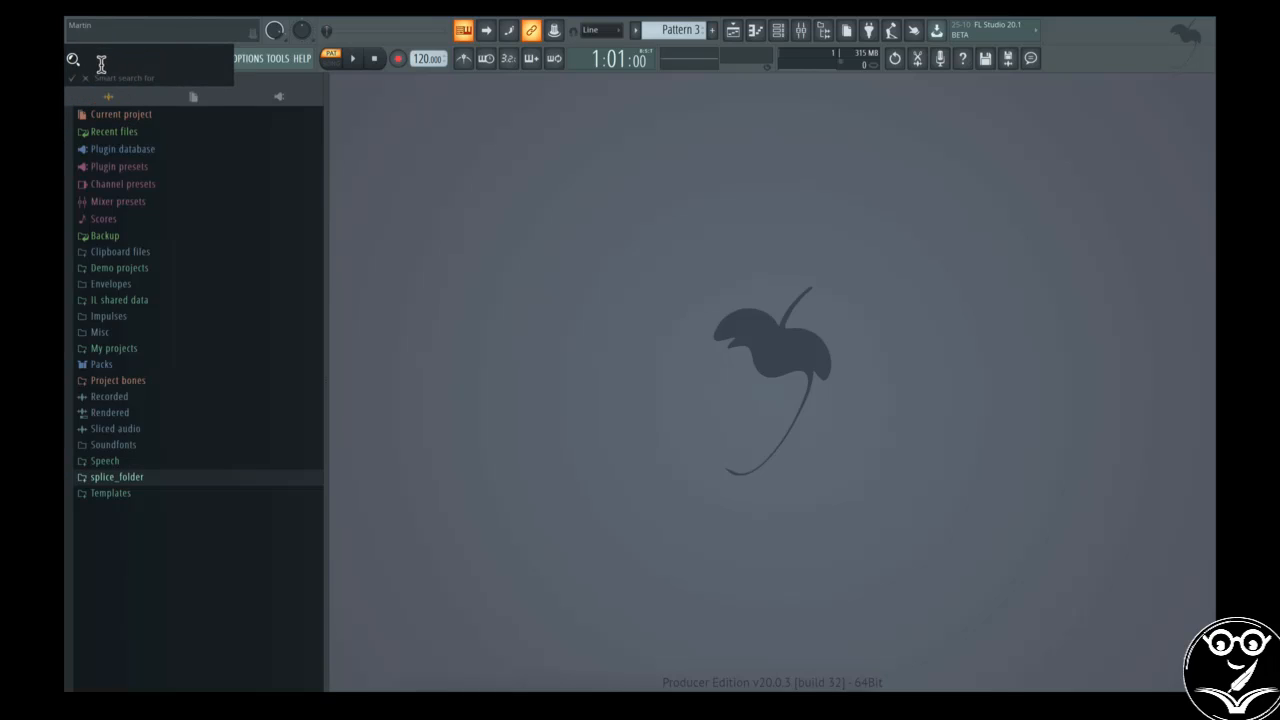
pyautogui.click(86, 78)
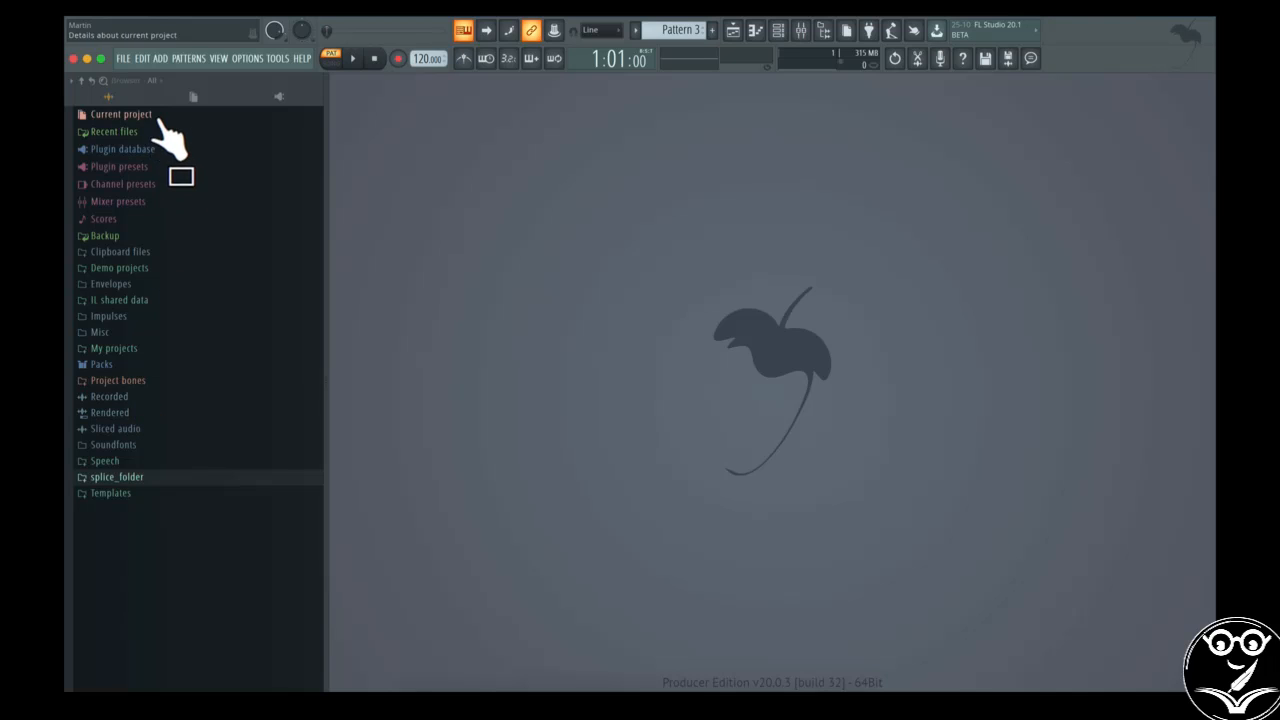
# Add the Sample Packs folder from Documents to the browser's extra search folders in the file settings
pyautogui.click(236, 56)
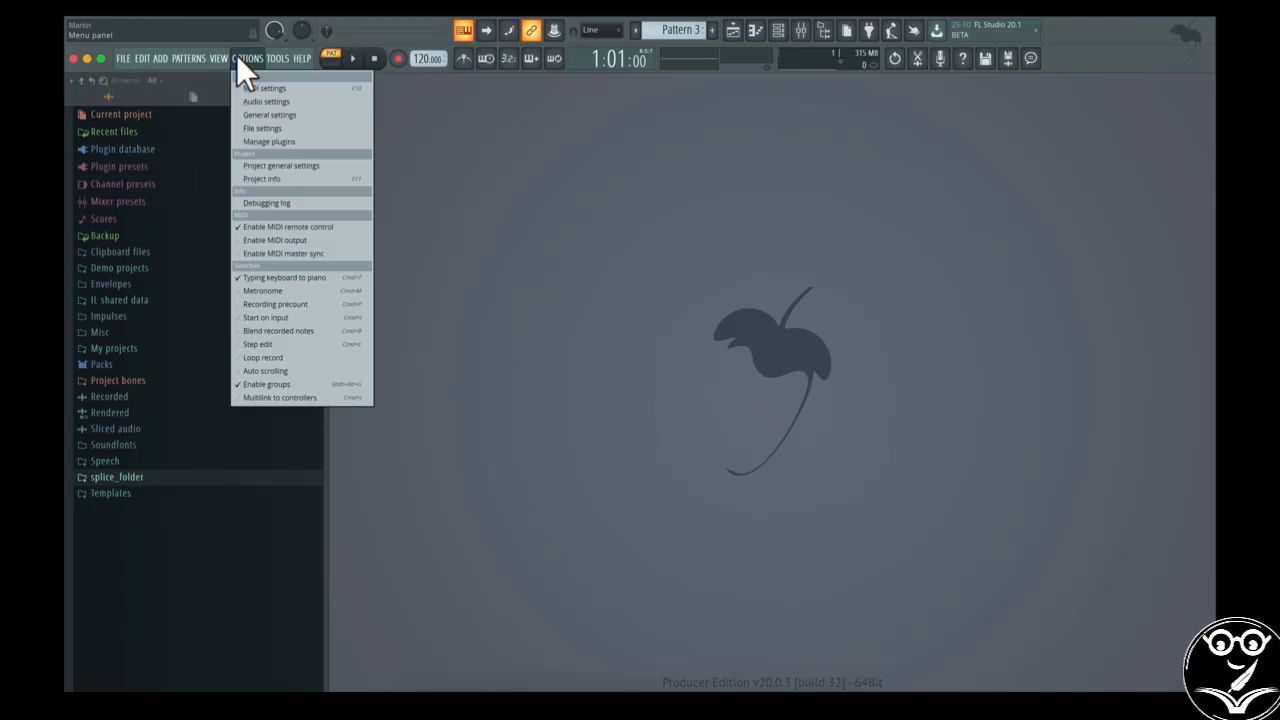
pyautogui.click(245, 127)
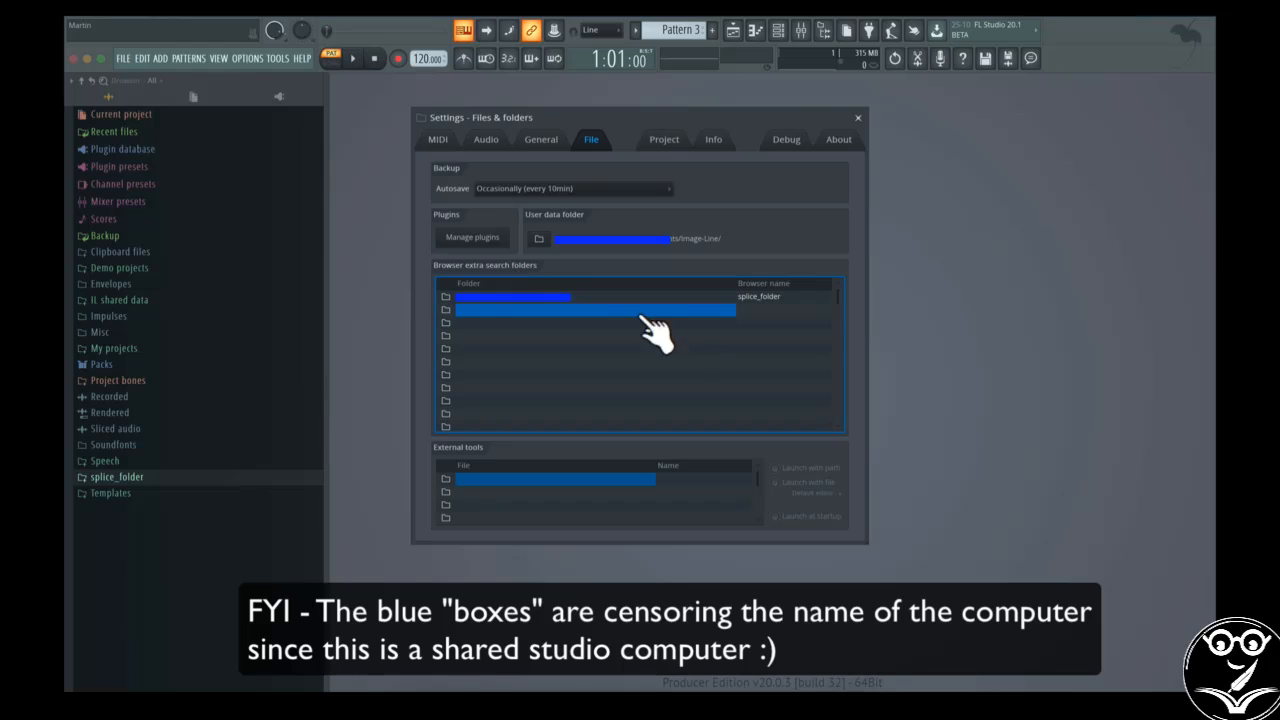
pyautogui.click(445, 309)
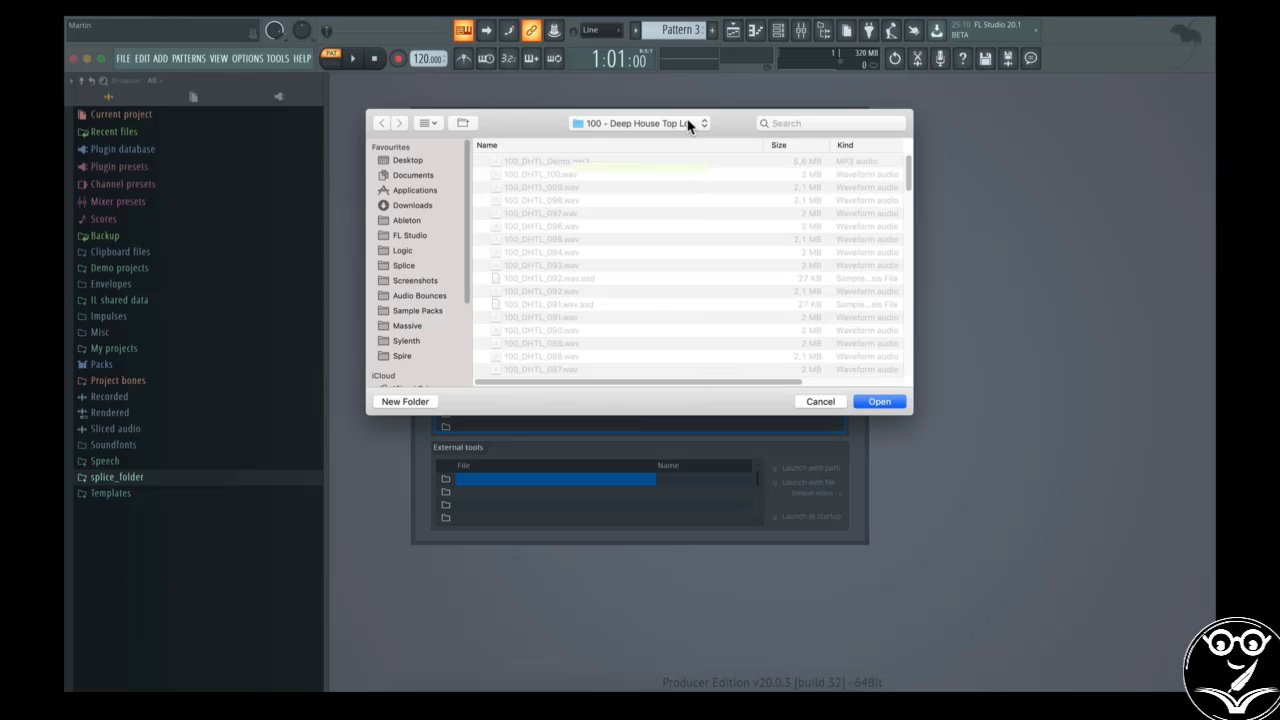
pyautogui.click(690, 123)
pyautogui.click(680, 138)
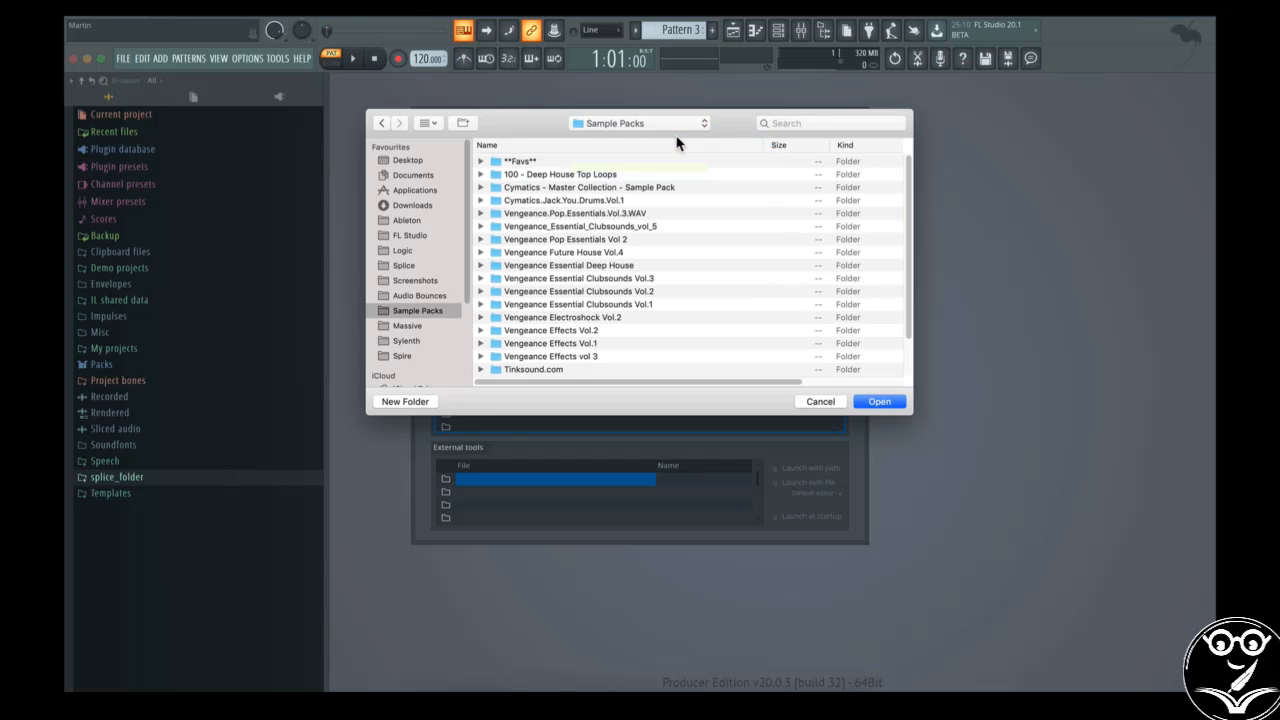
pyautogui.click(630, 202)
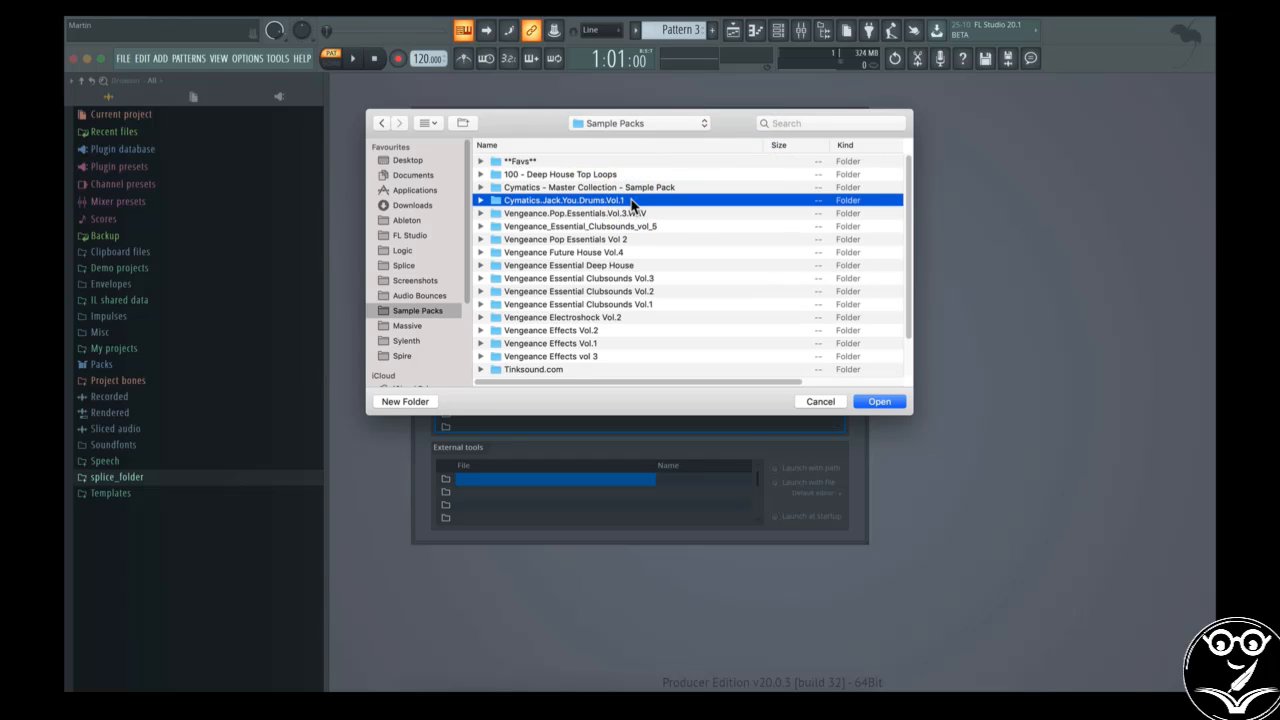
pyautogui.click(678, 124)
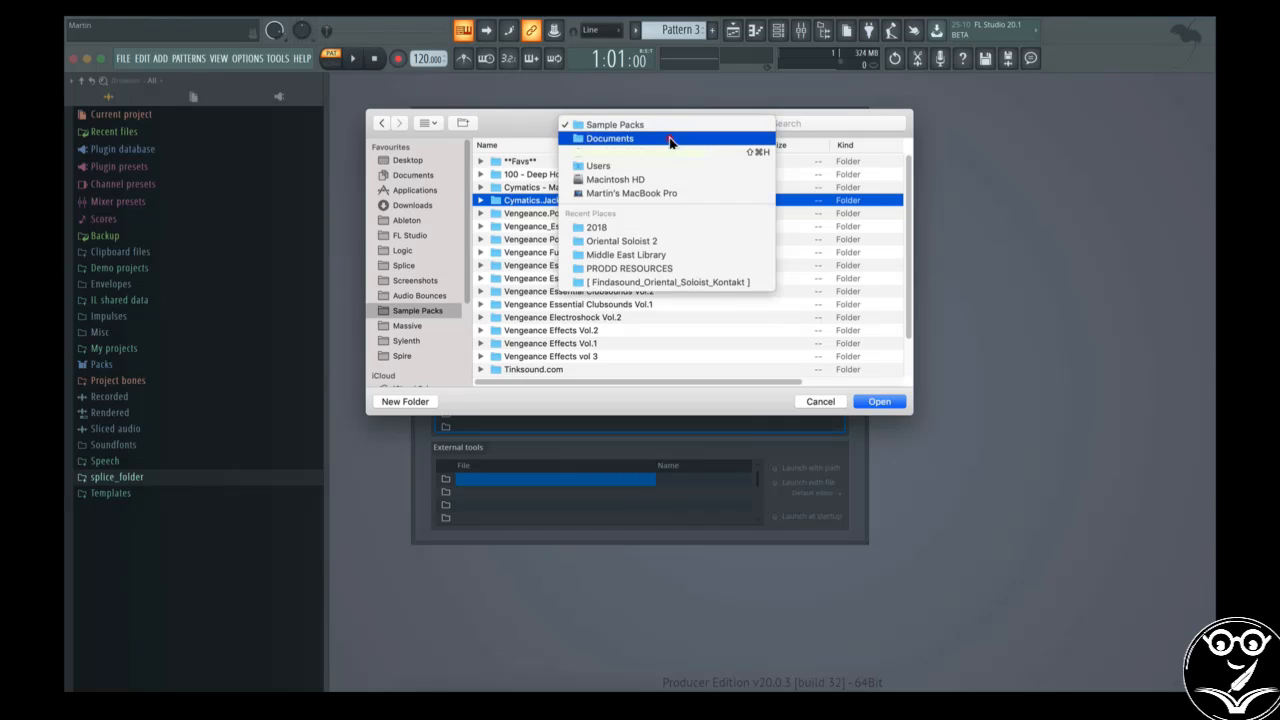
pyautogui.click(666, 138)
pyautogui.click(550, 343)
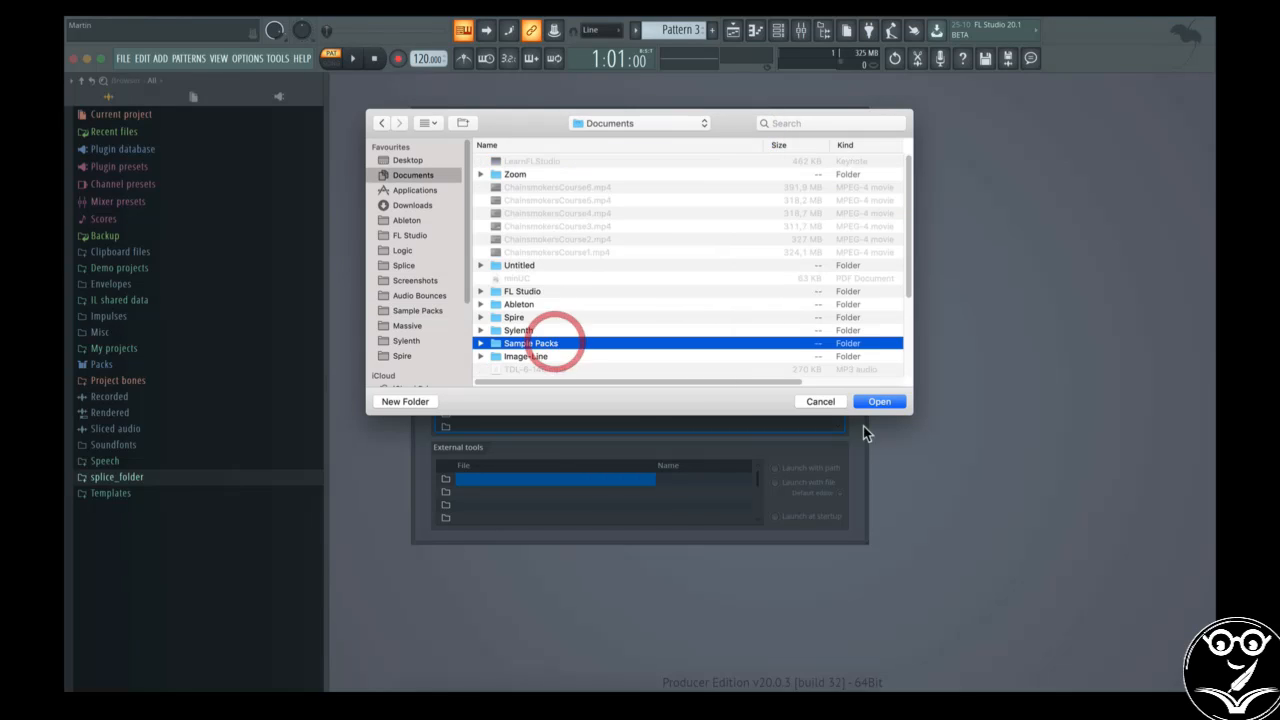
pyautogui.click(878, 401)
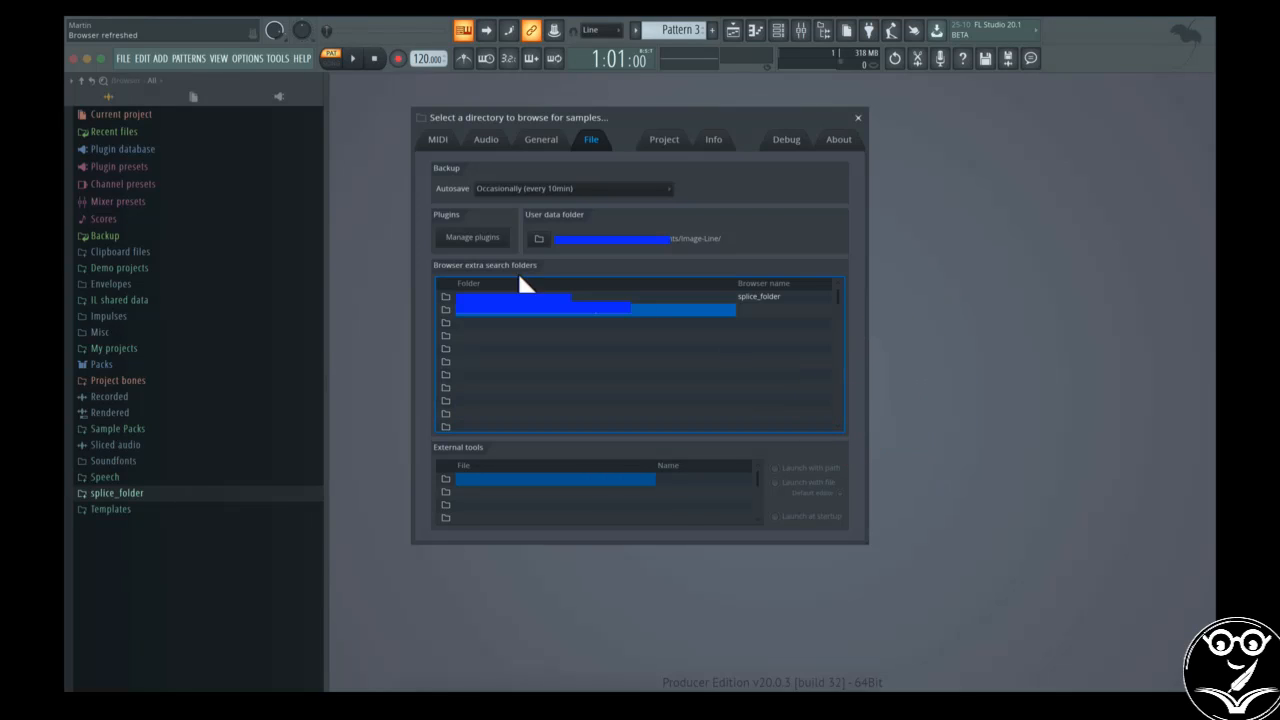
# Add the 100 - Deep House Top Loops folder as another extra search folder, and close the settings
pyautogui.click(445, 322)
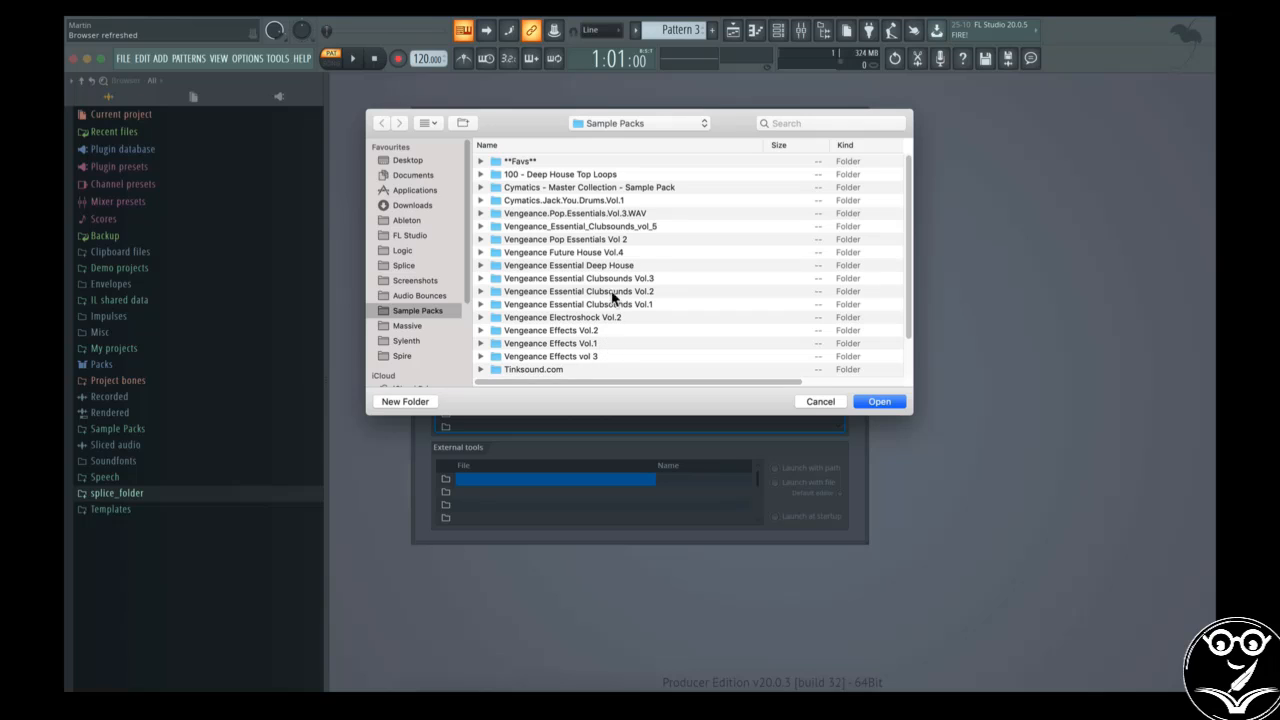
pyautogui.click(590, 174)
pyautogui.click(894, 403)
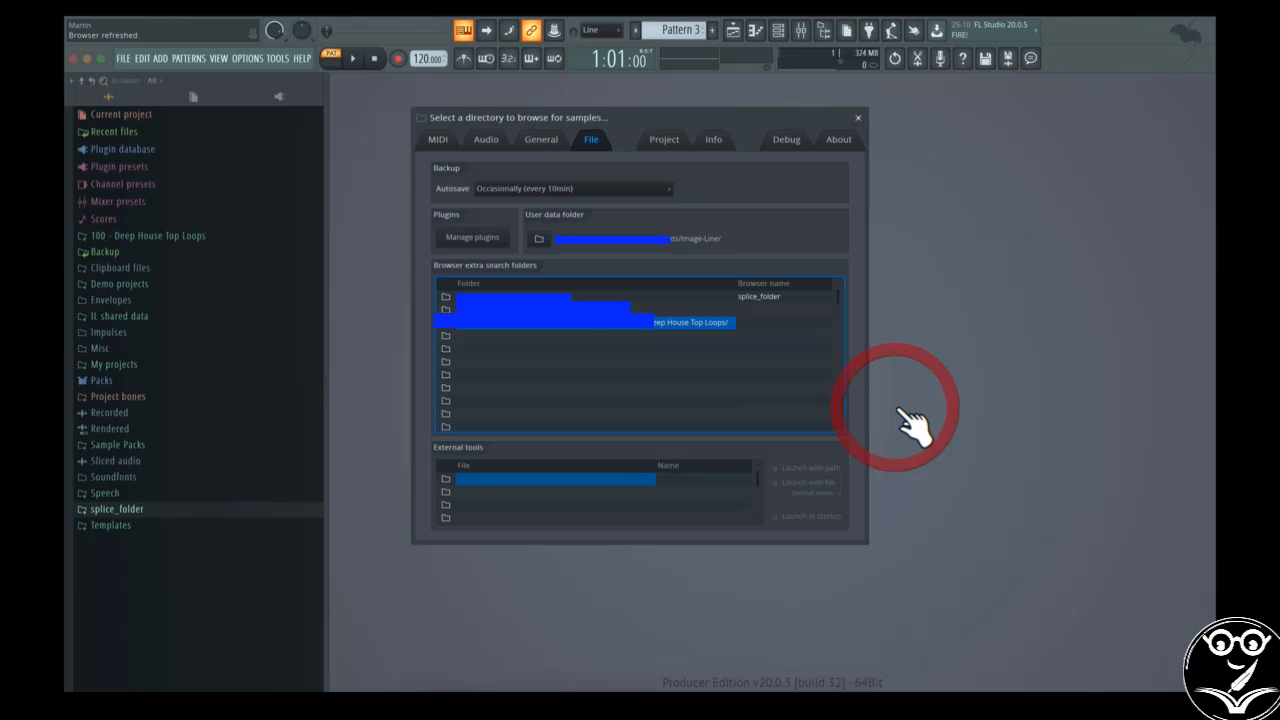
pyautogui.click(778, 311)
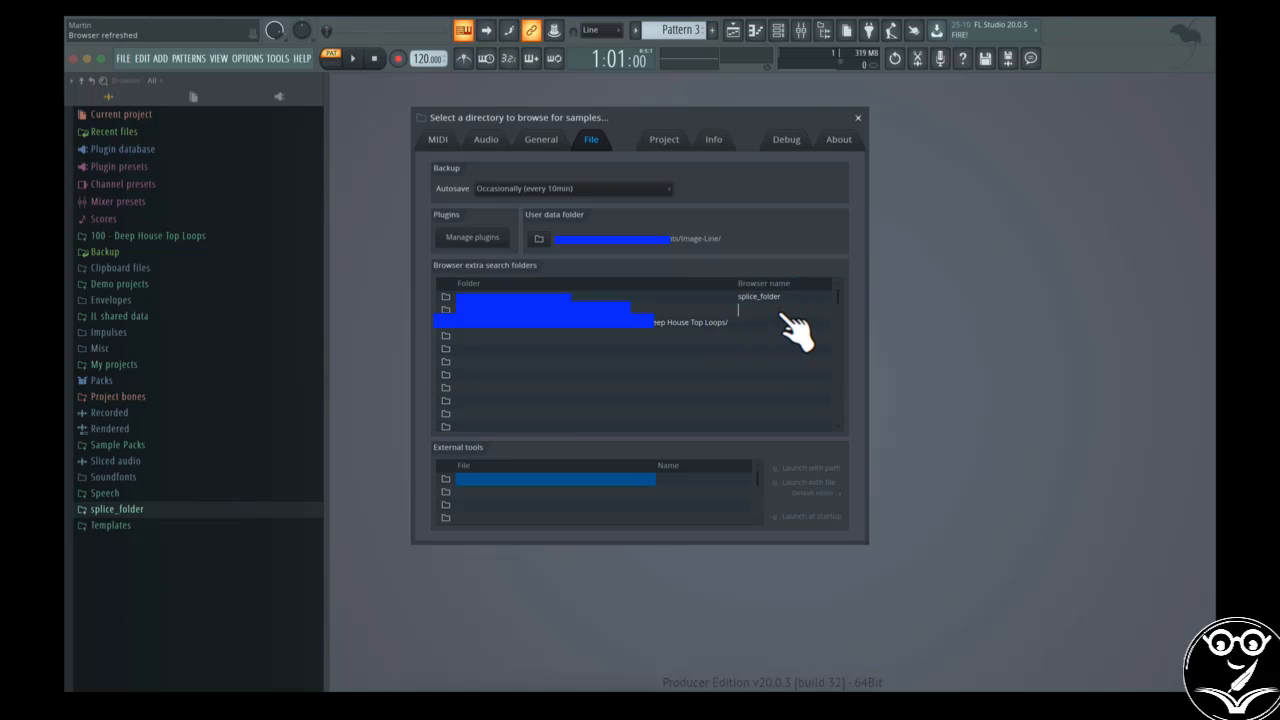
pyautogui.click(780, 322)
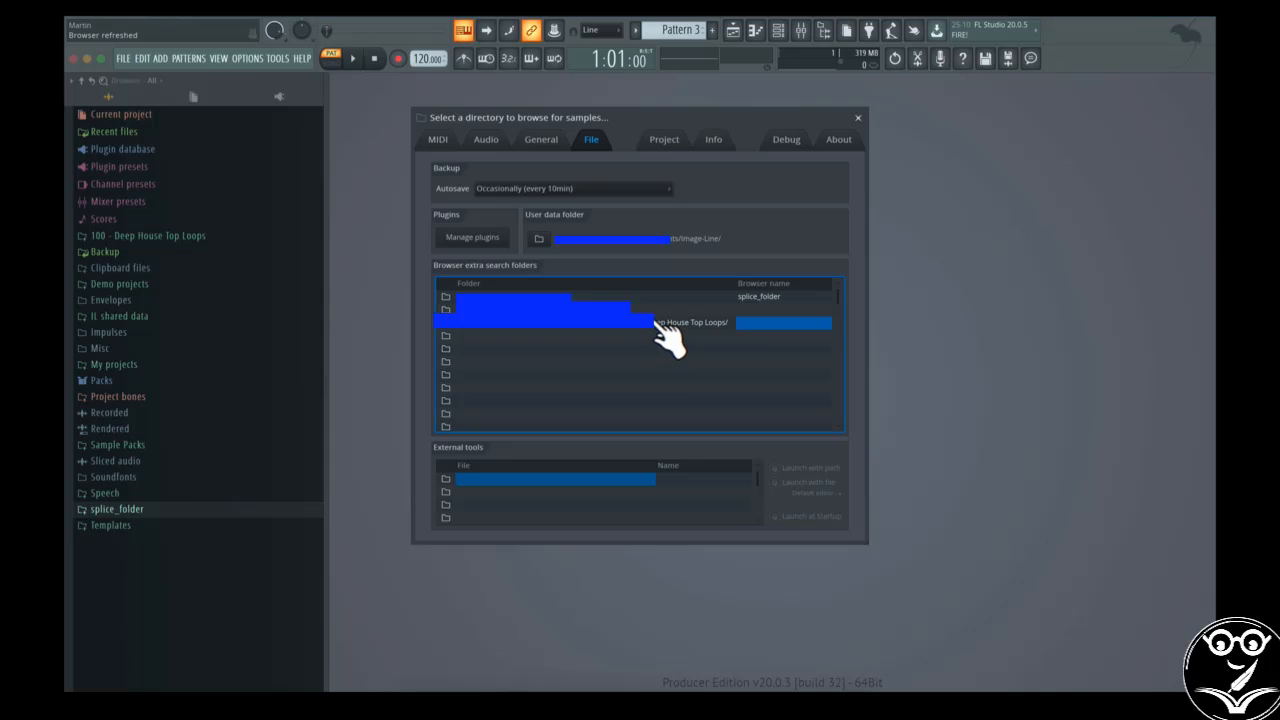
pyautogui.click(859, 119)
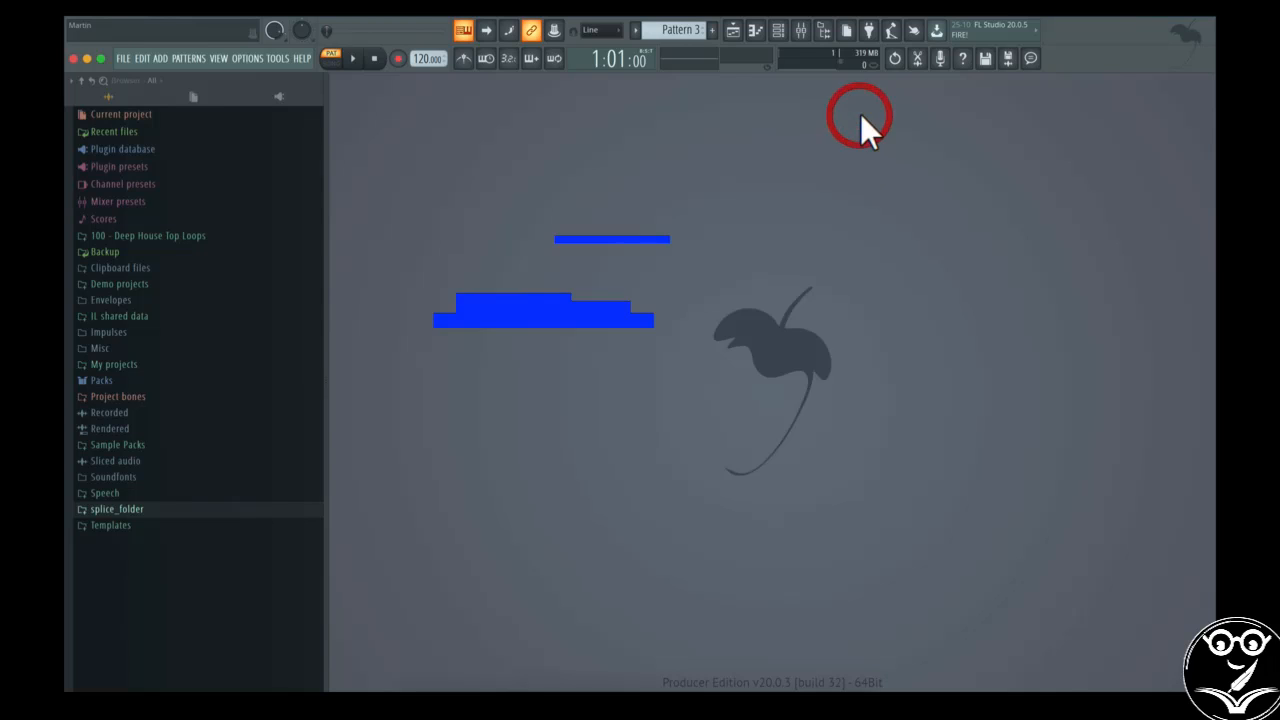
# Inspect the contents of the 100 - Deep House Top Loops and Sample Packs folders in the browser, and collapse them
pyautogui.click(180, 238)
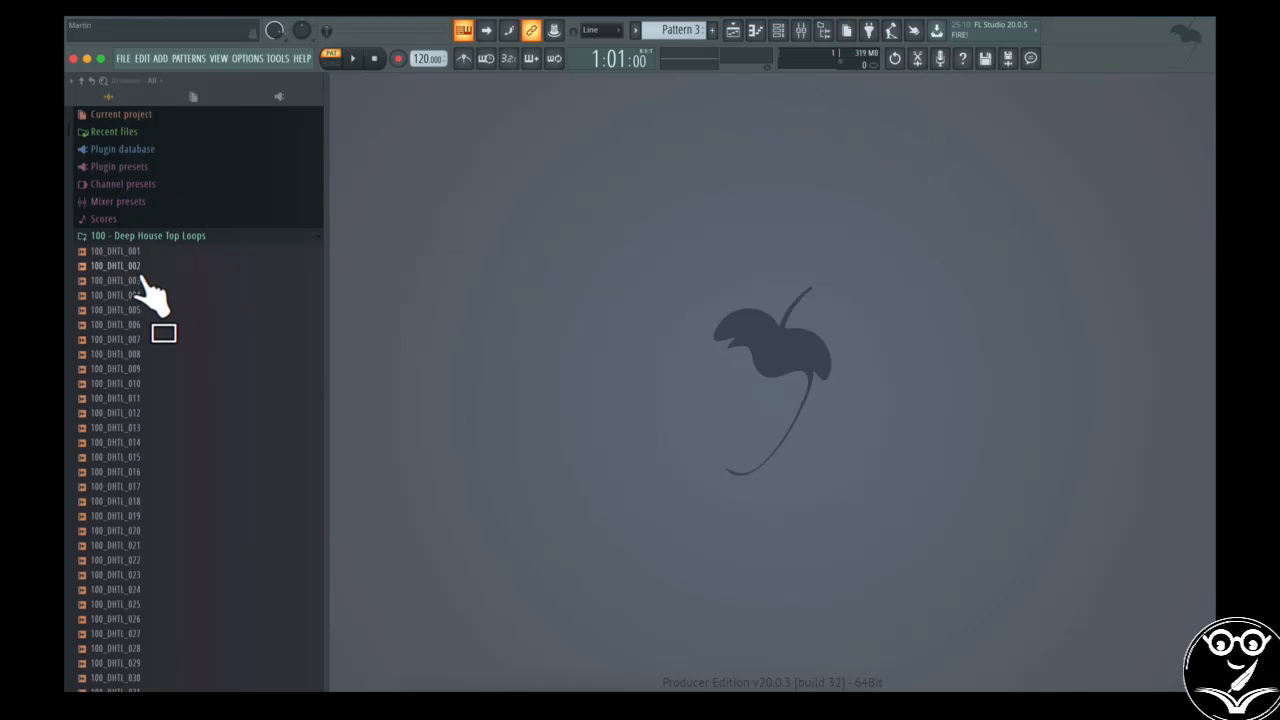
pyautogui.click(129, 446)
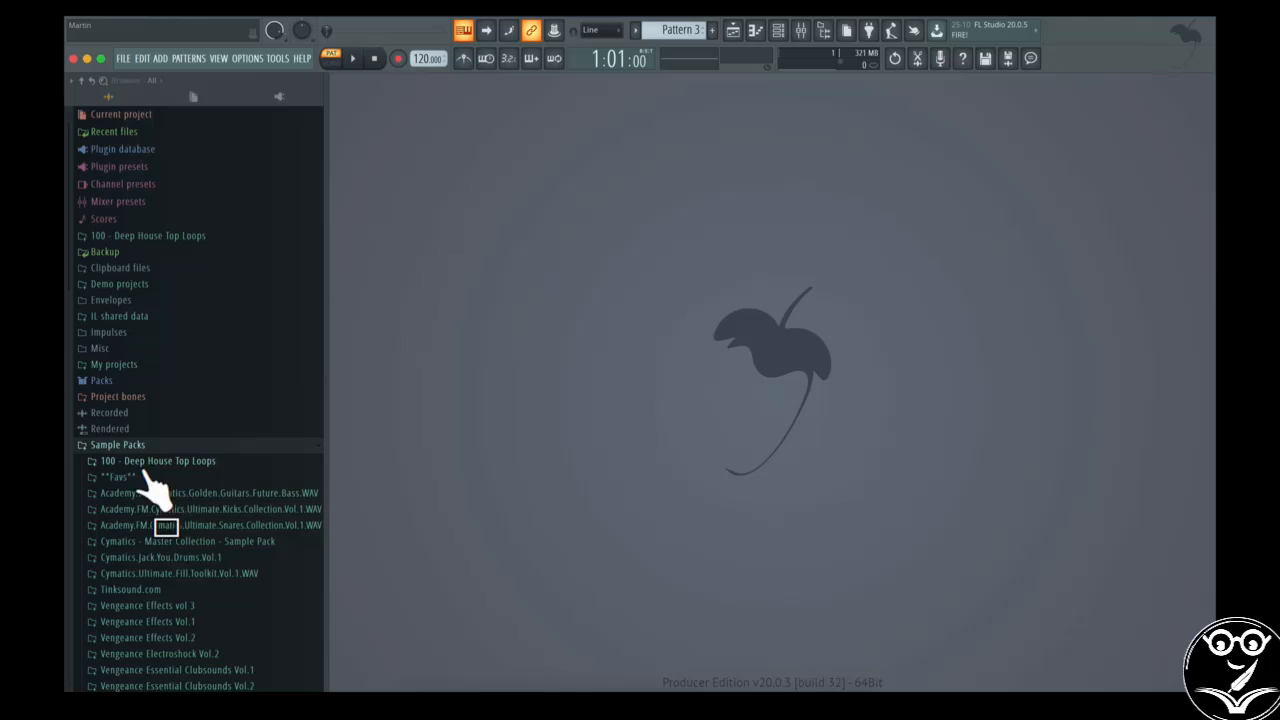
pyautogui.scroll(-3, 146, 517)
pyautogui.scroll(-1, 148, 525)
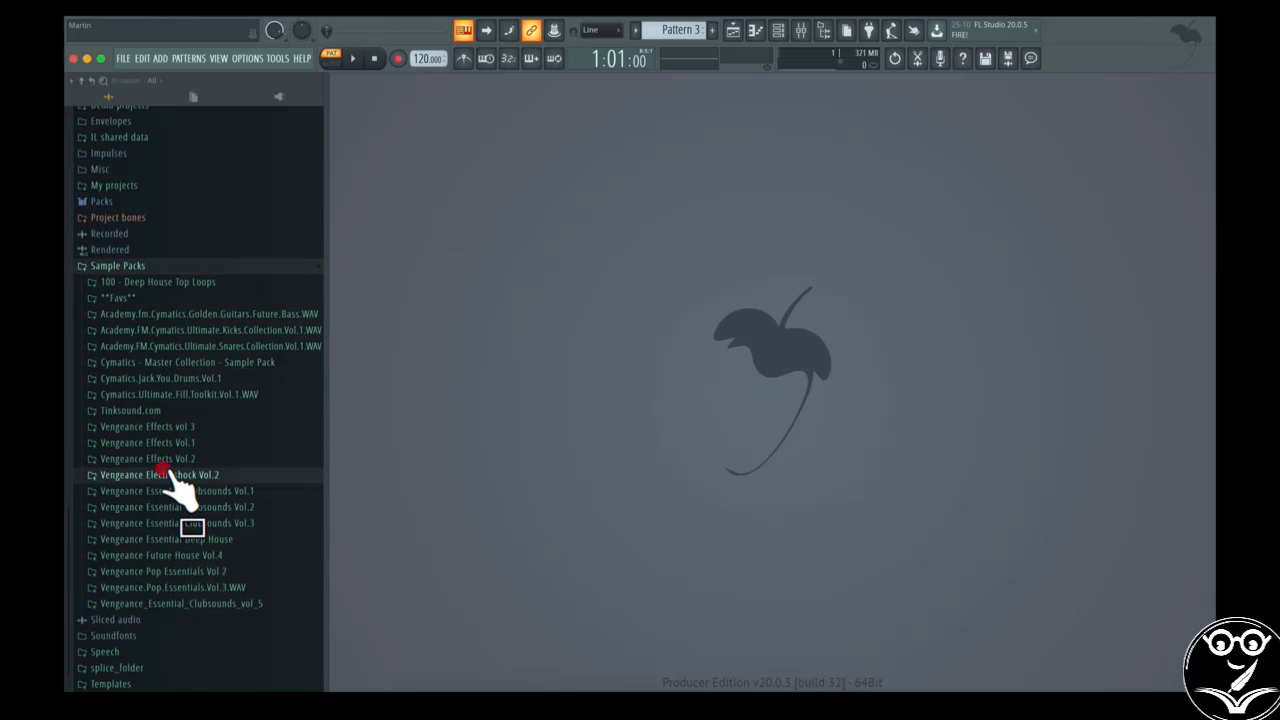
pyautogui.click(163, 475)
pyautogui.click(163, 475)
pyautogui.click(155, 267)
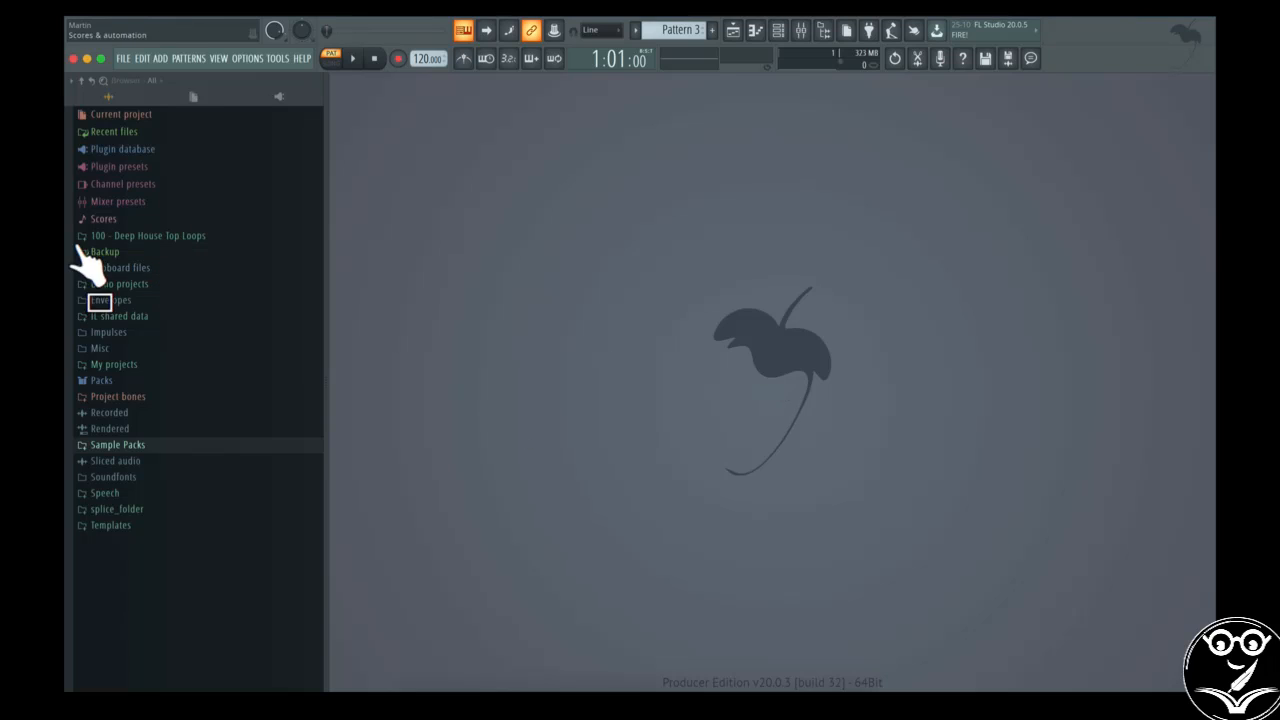
# Expand the Sample Packs folder in the browser, audition the 100_DHTL_001 loop, and open it in a new channel
pyautogui.click(140, 445)
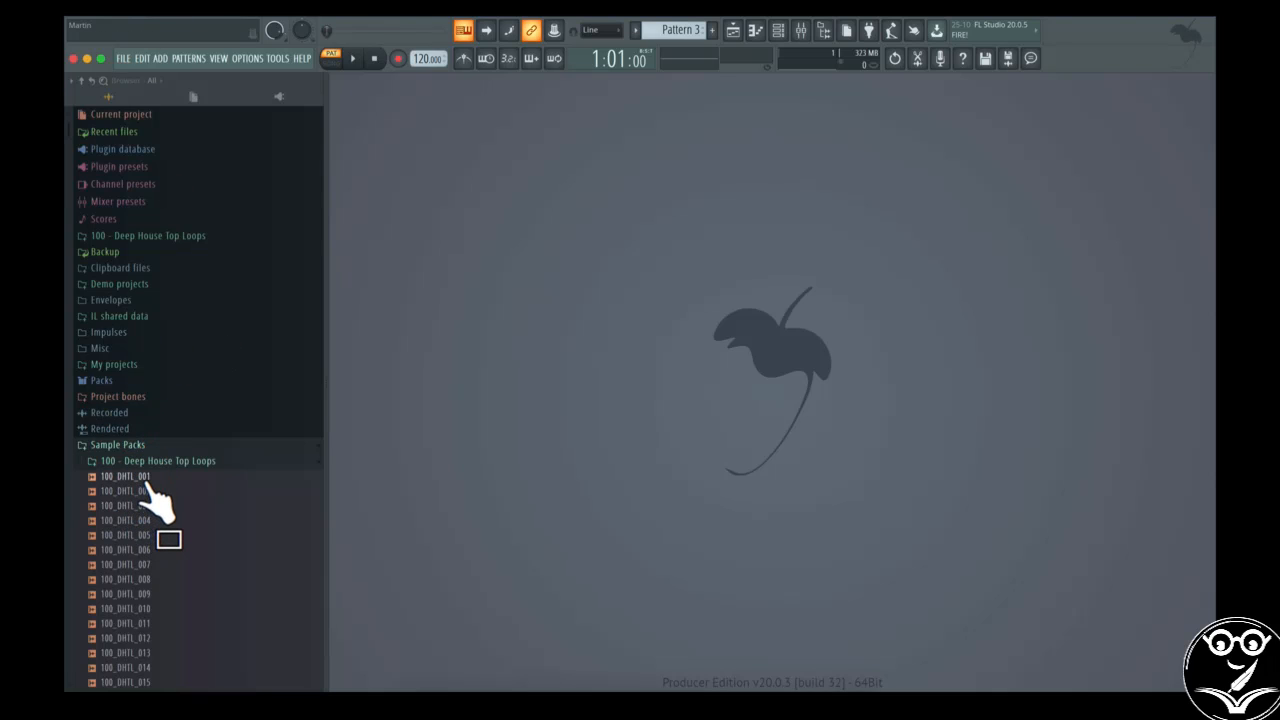
pyautogui.click(150, 478)
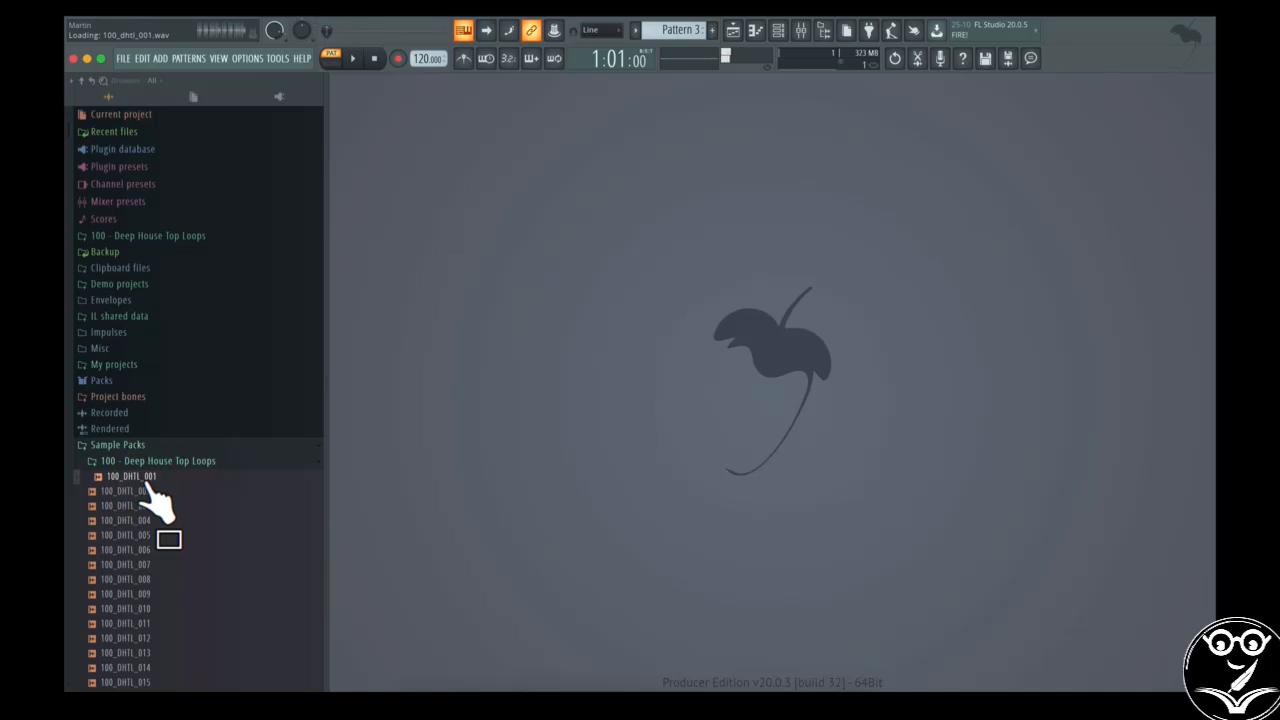
pyautogui.rightClick(142, 477)
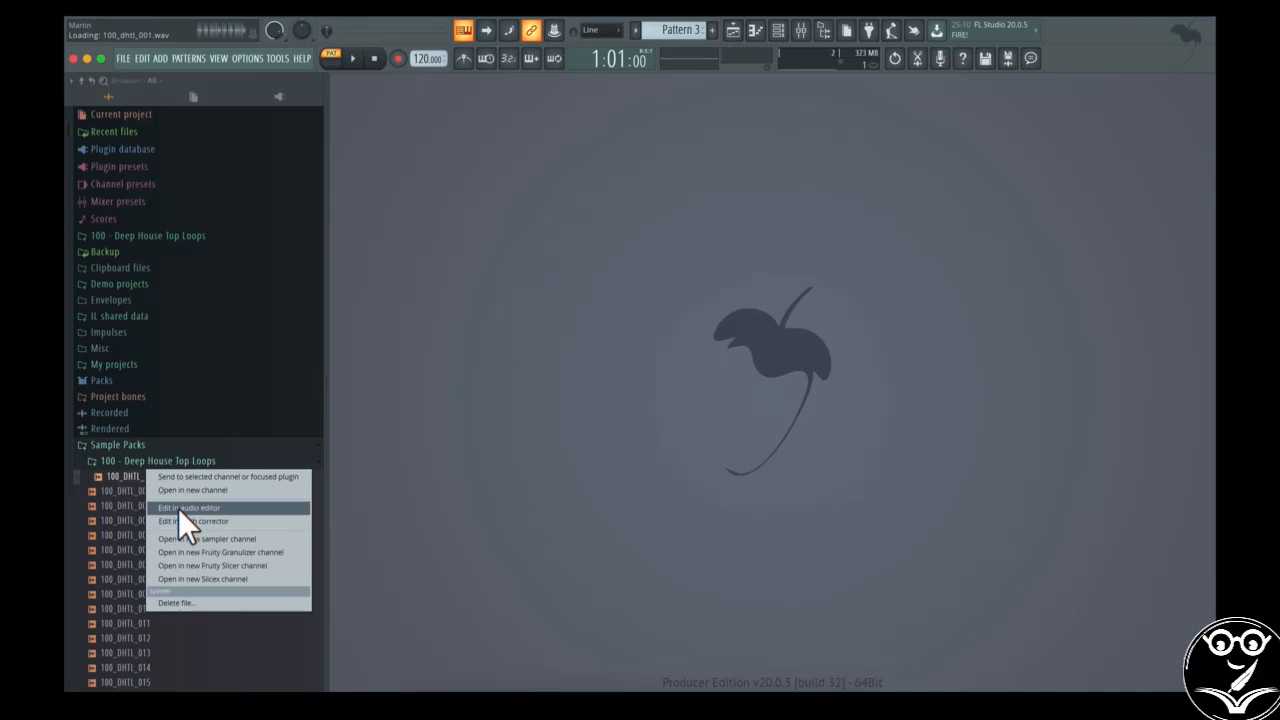
pyautogui.click(185, 491)
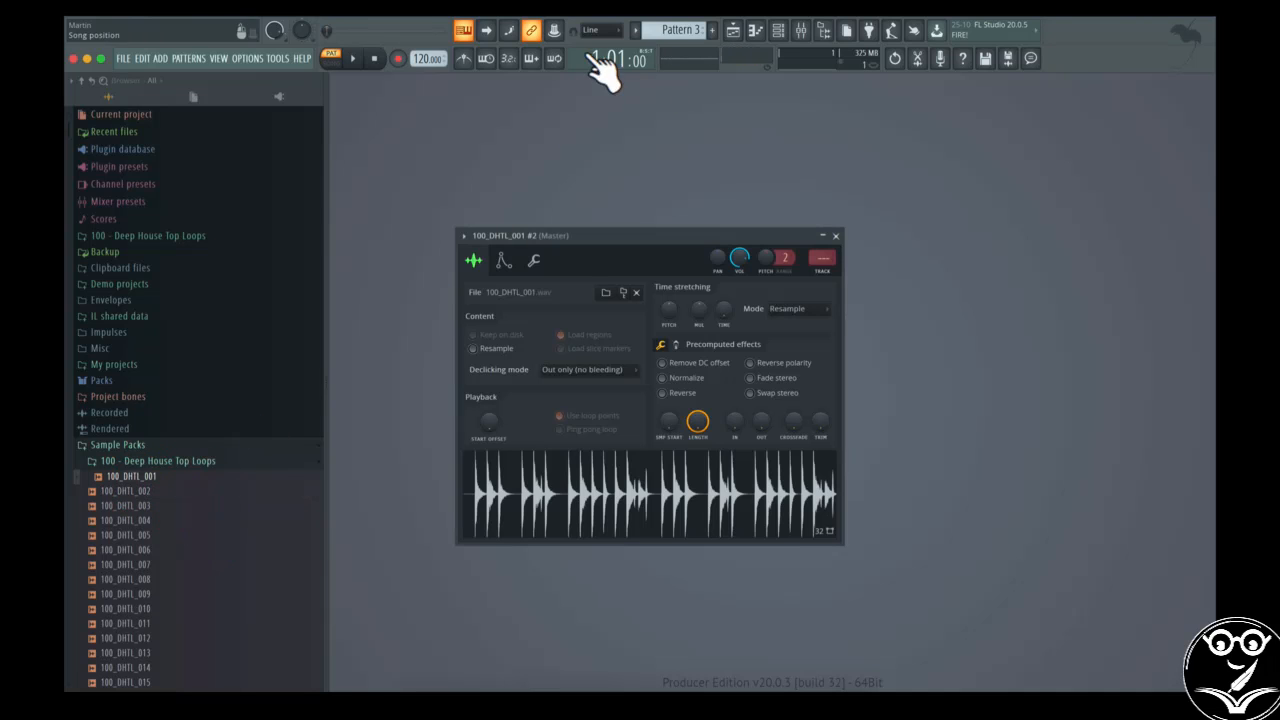
# Load 100_DHTL_001 from the browser into the channel's sampler, and audition it with the Reverse effect switched on and off
pyautogui.click(374, 58)
pyautogui.moveTo(140, 480); pyautogui.dragTo(606, 458)
pyautogui.moveTo(727, 484); pyautogui.dragTo(617, 483)
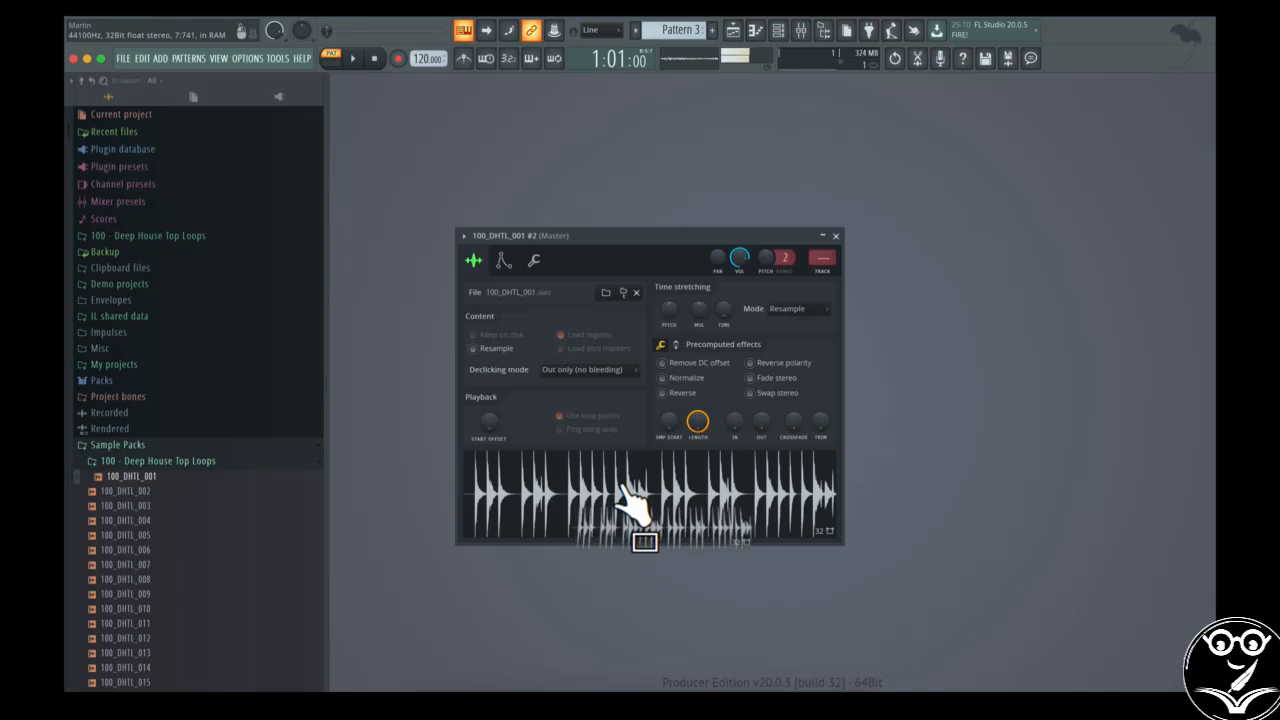
pyautogui.click(684, 394)
pyautogui.click(684, 394)
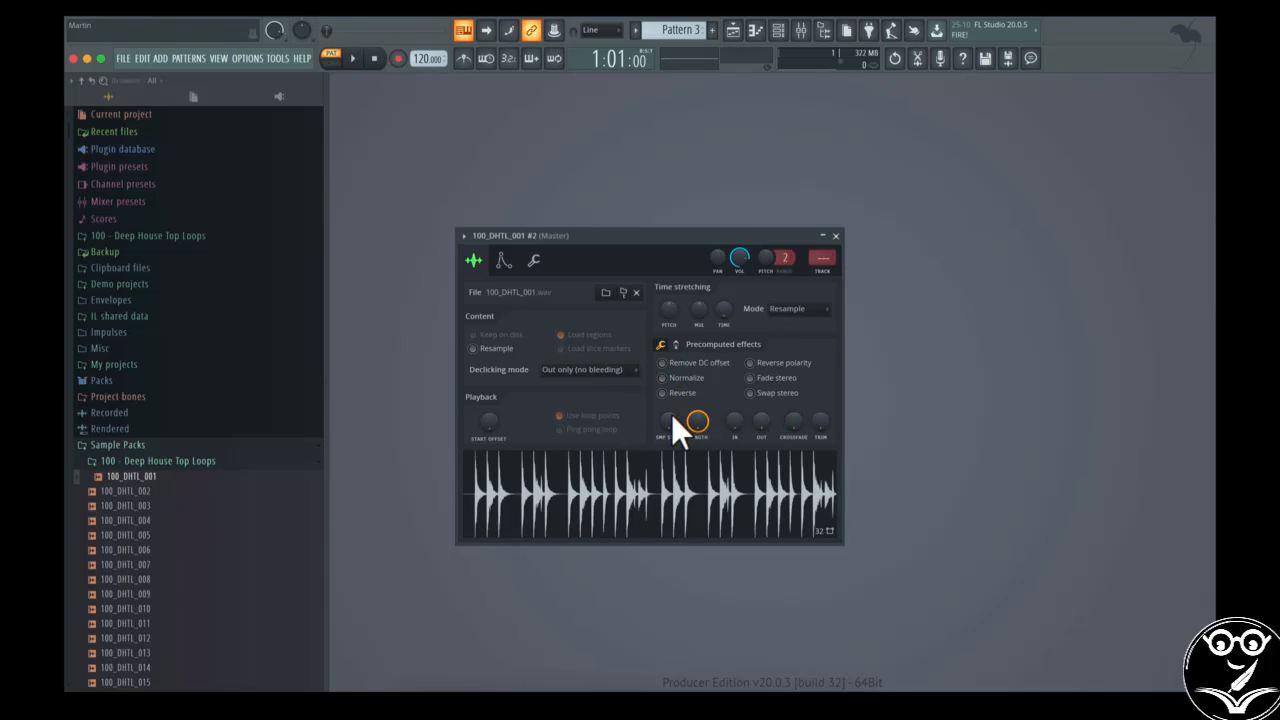
# Set the sampler channel's pitch range to 12, its root note to C3 and its key zone to C3 to B7
pyautogui.click(504, 260)
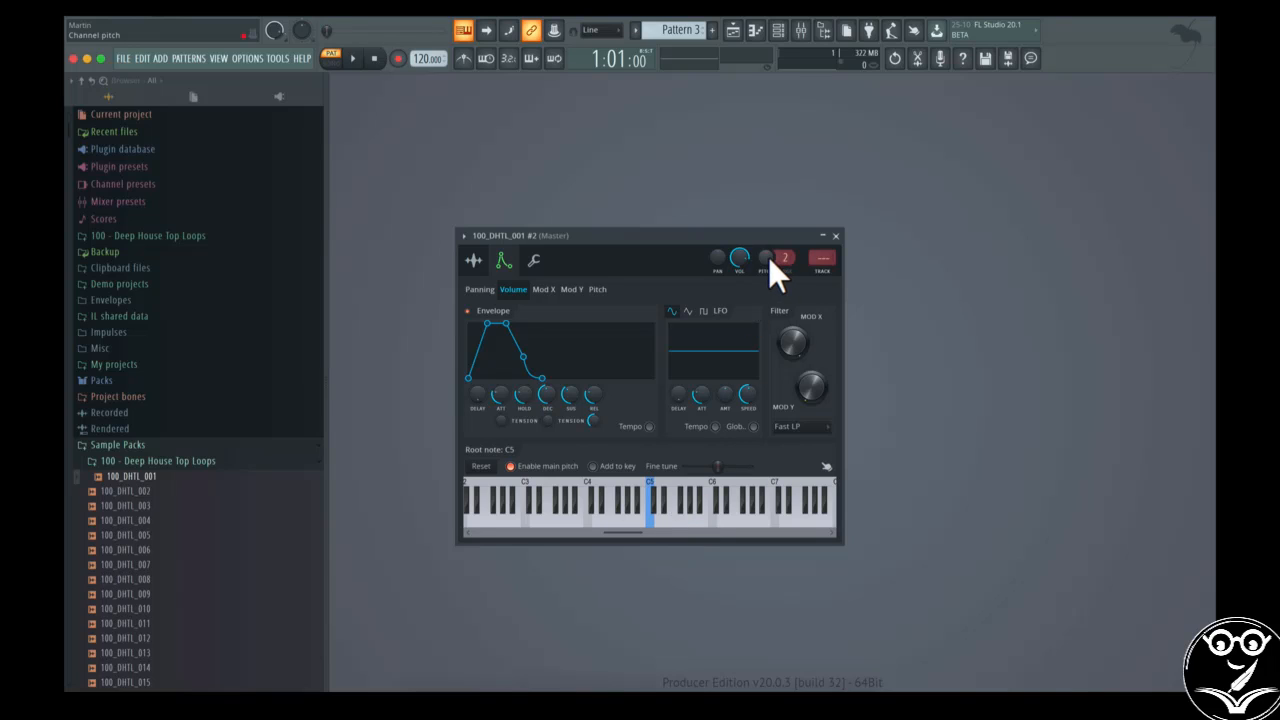
pyautogui.moveTo(785, 258); pyautogui.dragTo(785, 240)
pyautogui.click(524, 486)
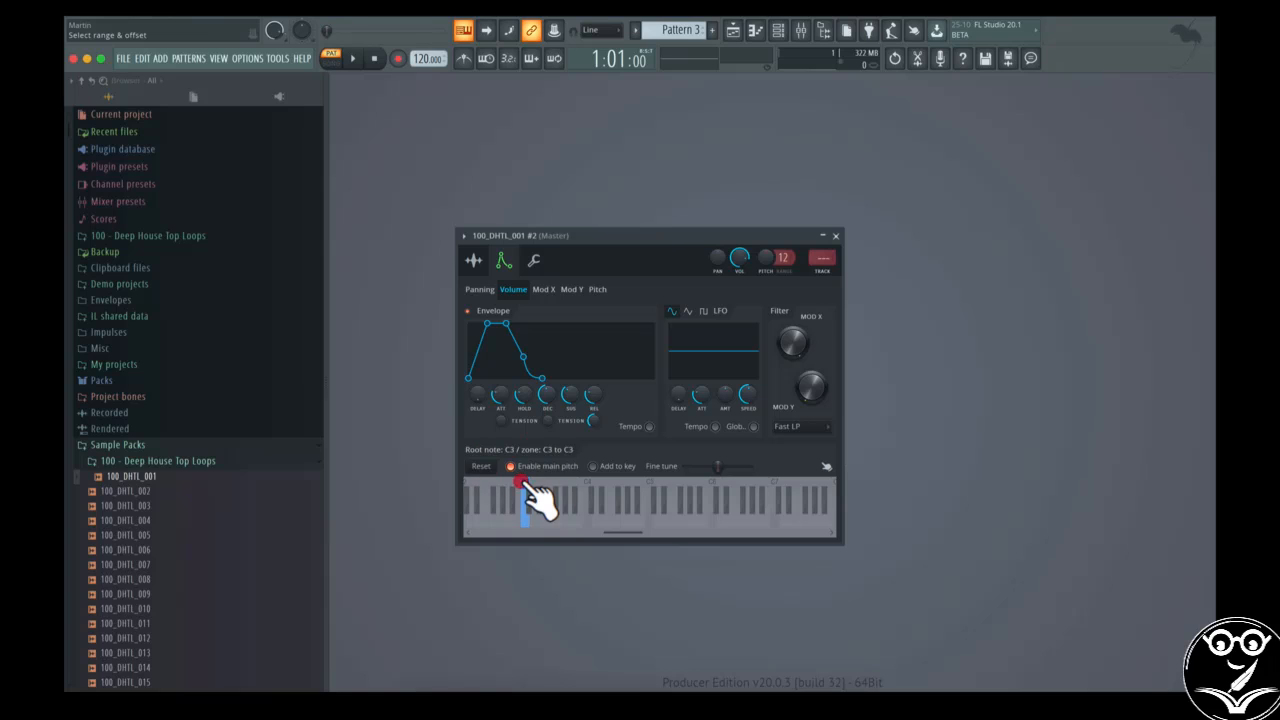
pyautogui.moveTo(527, 487); pyautogui.dragTo(835, 500)
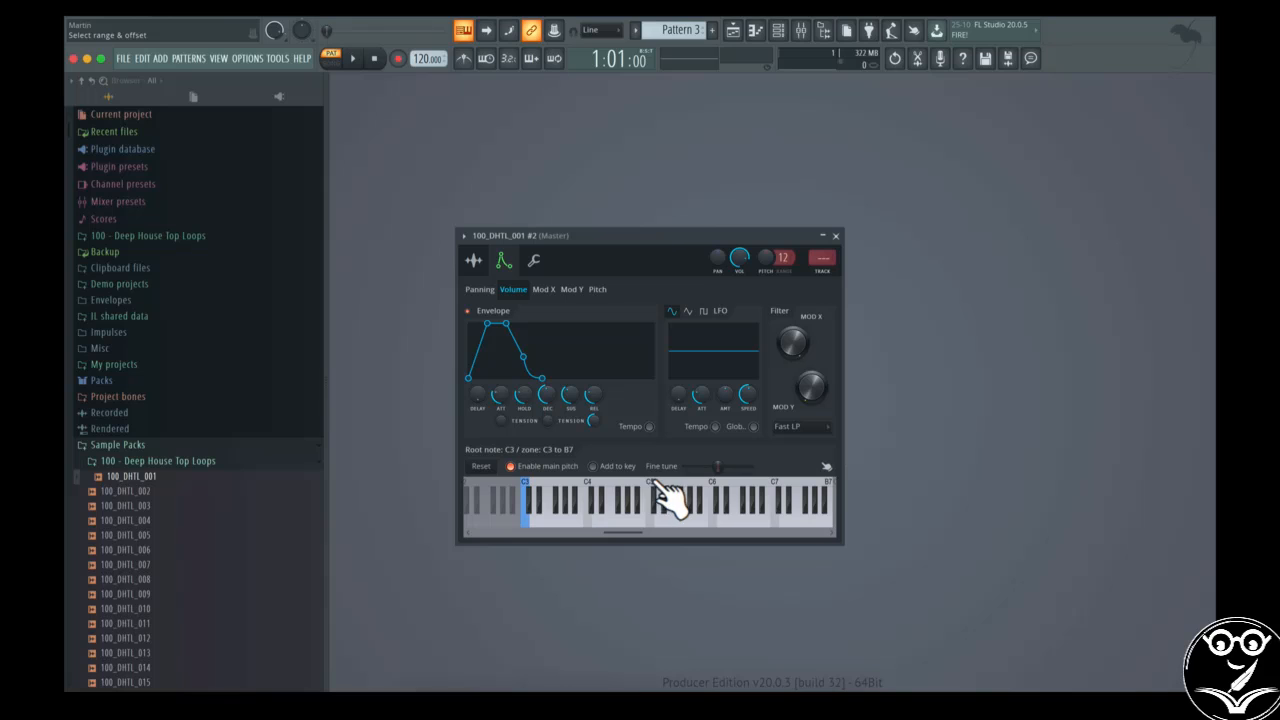
pyautogui.click(474, 260)
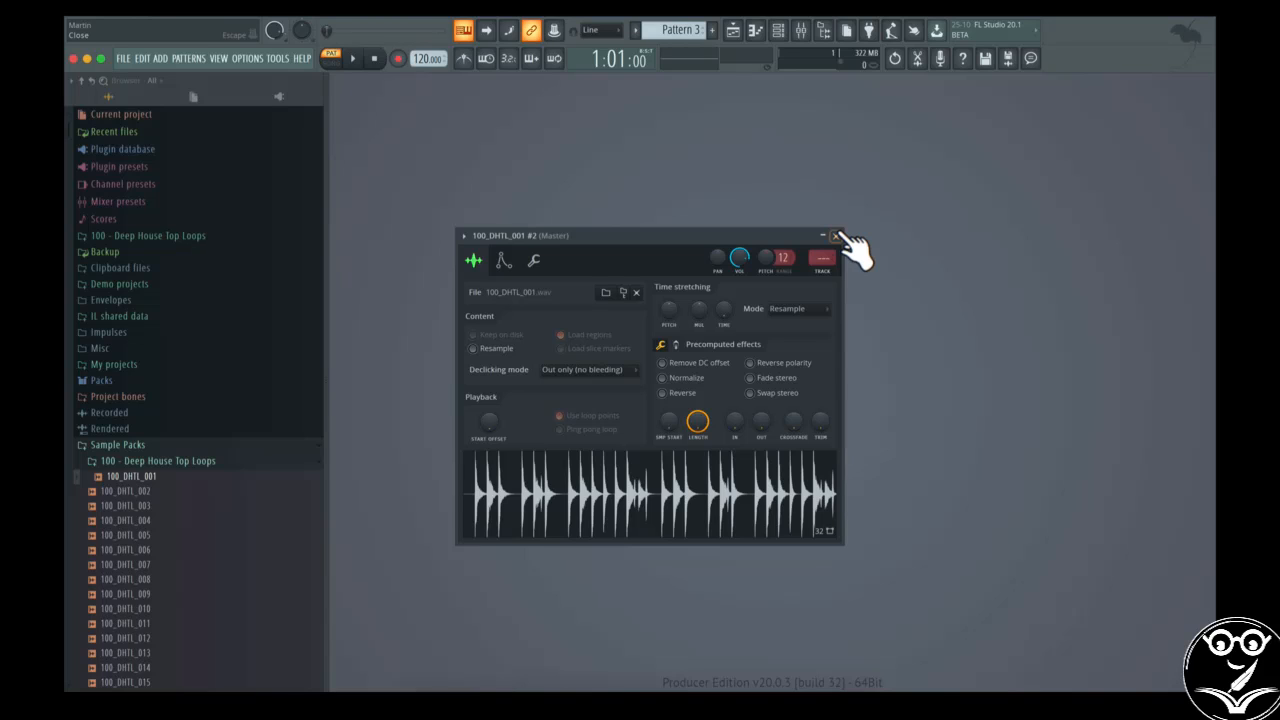
# Delete the original 100_DHTL_001 channel from the channel rack, keeping the 100_DHTL_001 #2 channel
pyautogui.click(779, 31)
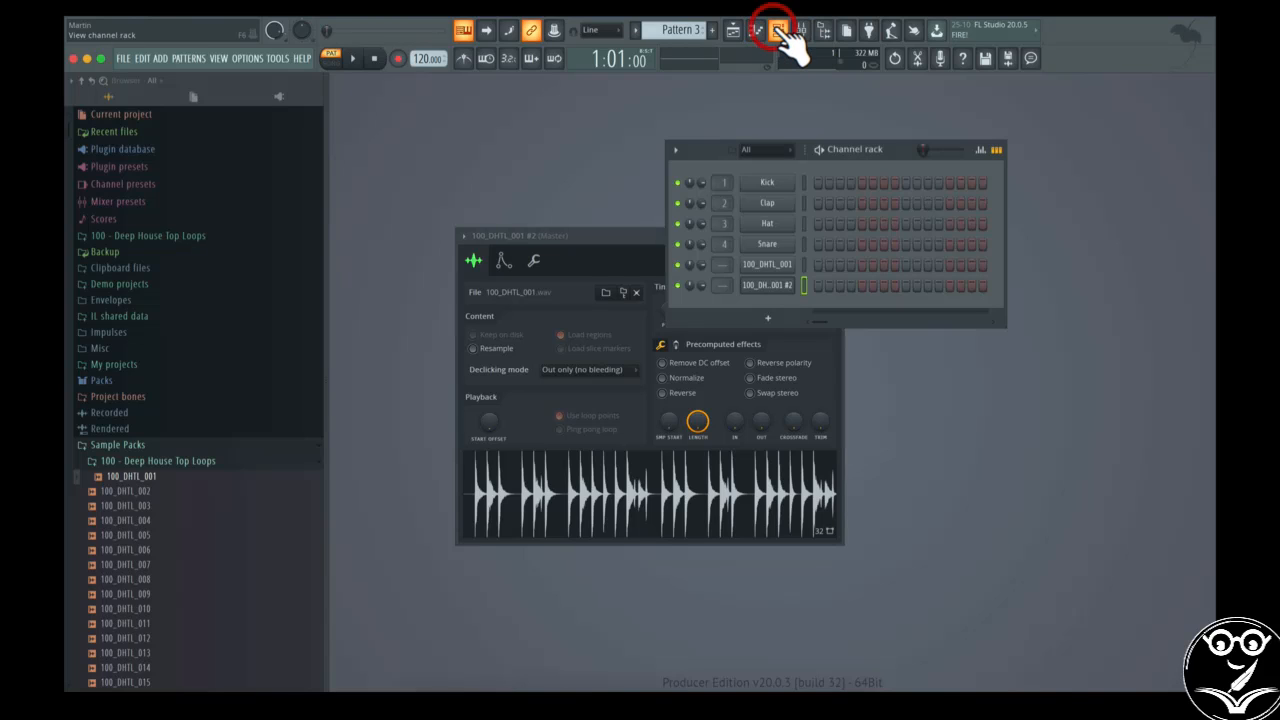
pyautogui.rightClick(785, 265)
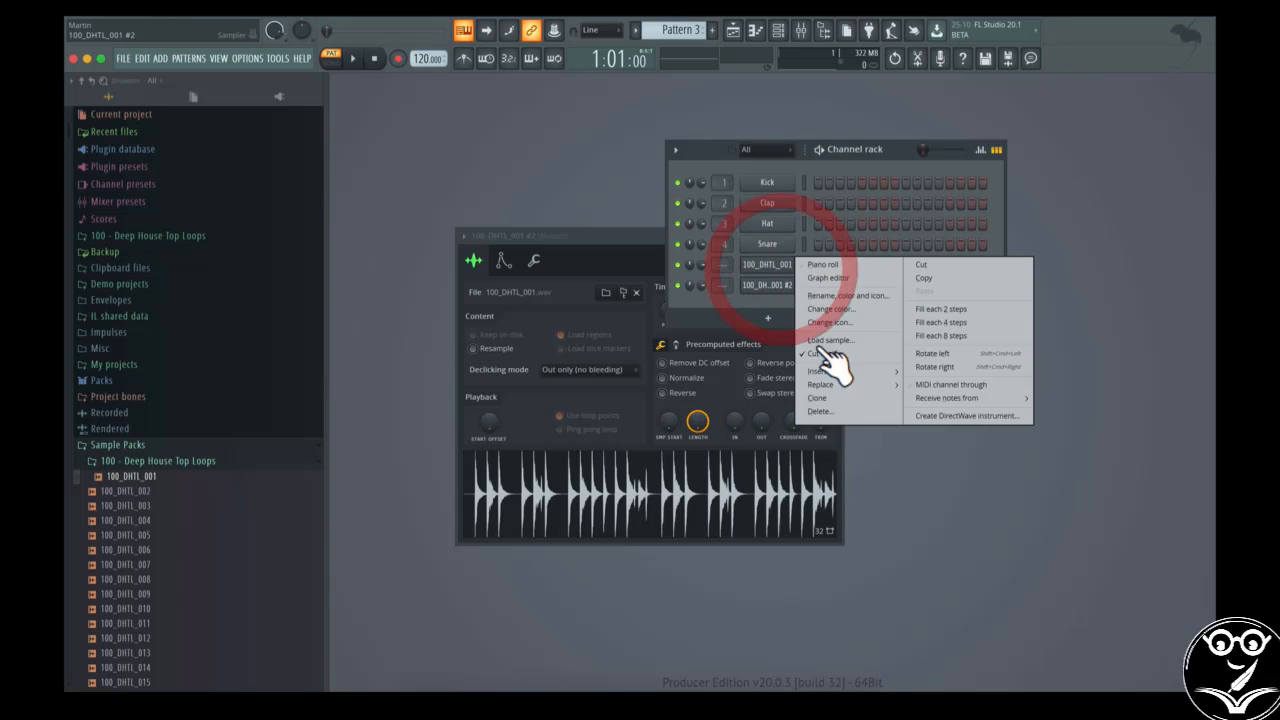
pyautogui.click(840, 427)
pyautogui.click(710, 318)
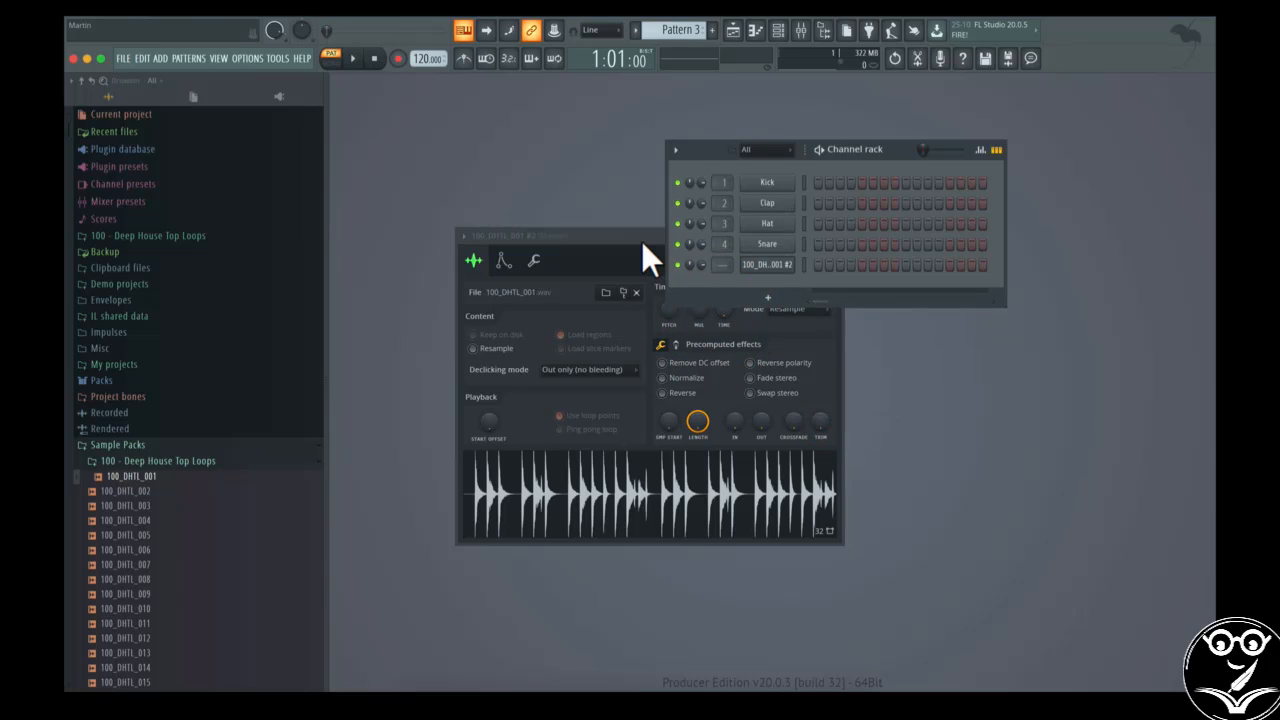
# Enable steps 1, 5, 9 and 13 on the 100_DHTL_001 #2 channel and clear them again
pyautogui.click(818, 263)
pyautogui.click(861, 263)
pyautogui.click(906, 263)
pyautogui.click(949, 264)
pyautogui.moveTo(949, 265); pyautogui.dragTo(818, 265)
# Open the playlist and the mixer, and move the mixer window over to the browser-free part of the workspace
pyautogui.click(736, 29)
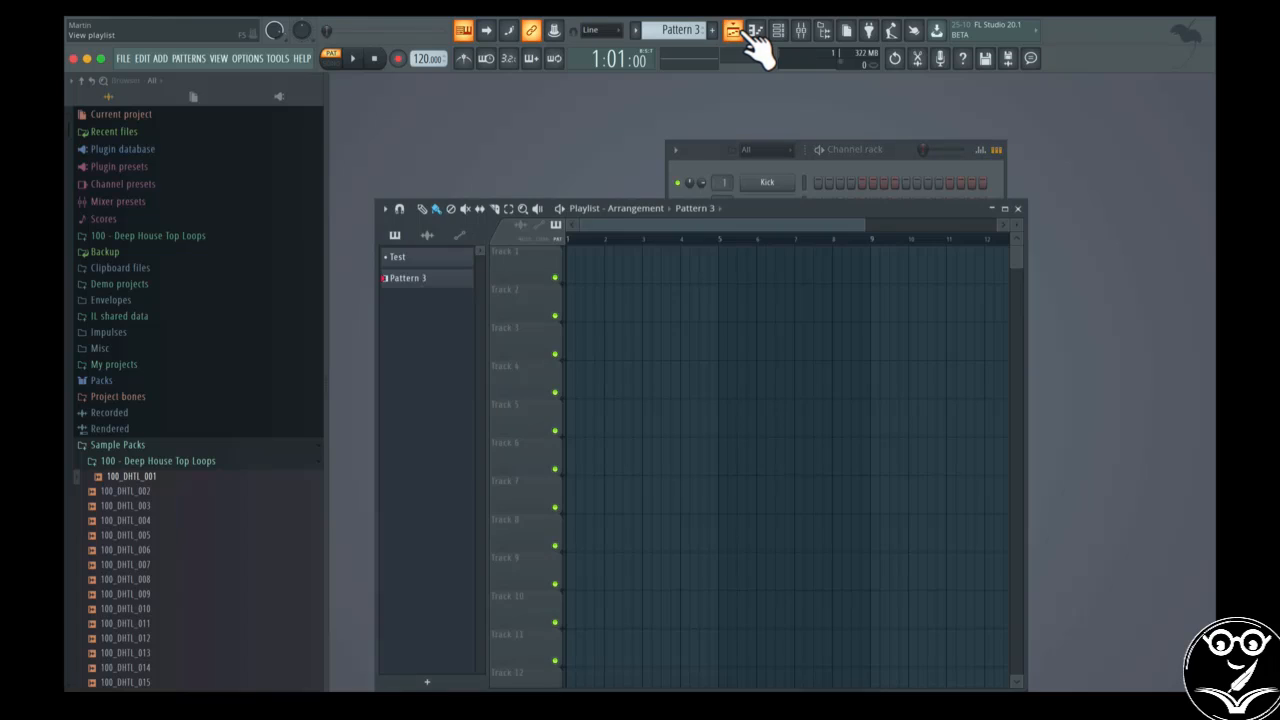
pyautogui.click(801, 30)
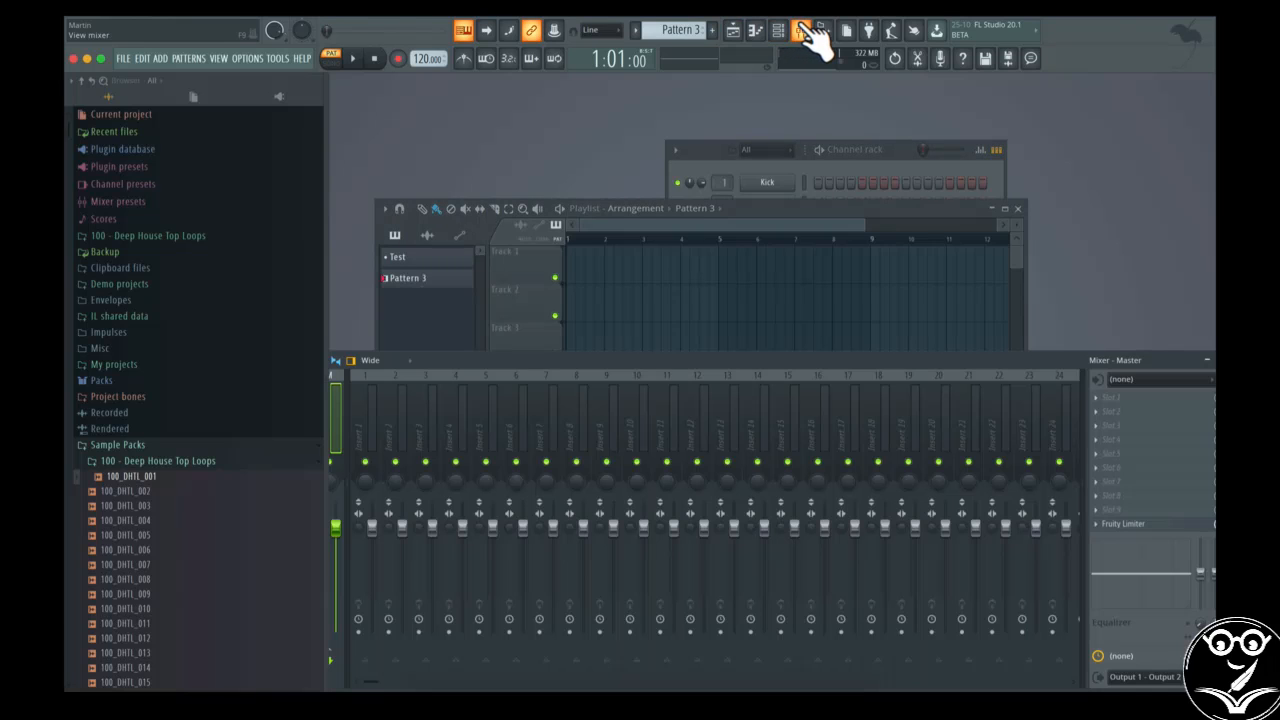
pyautogui.moveTo(543, 358); pyautogui.dragTo(641, 342)
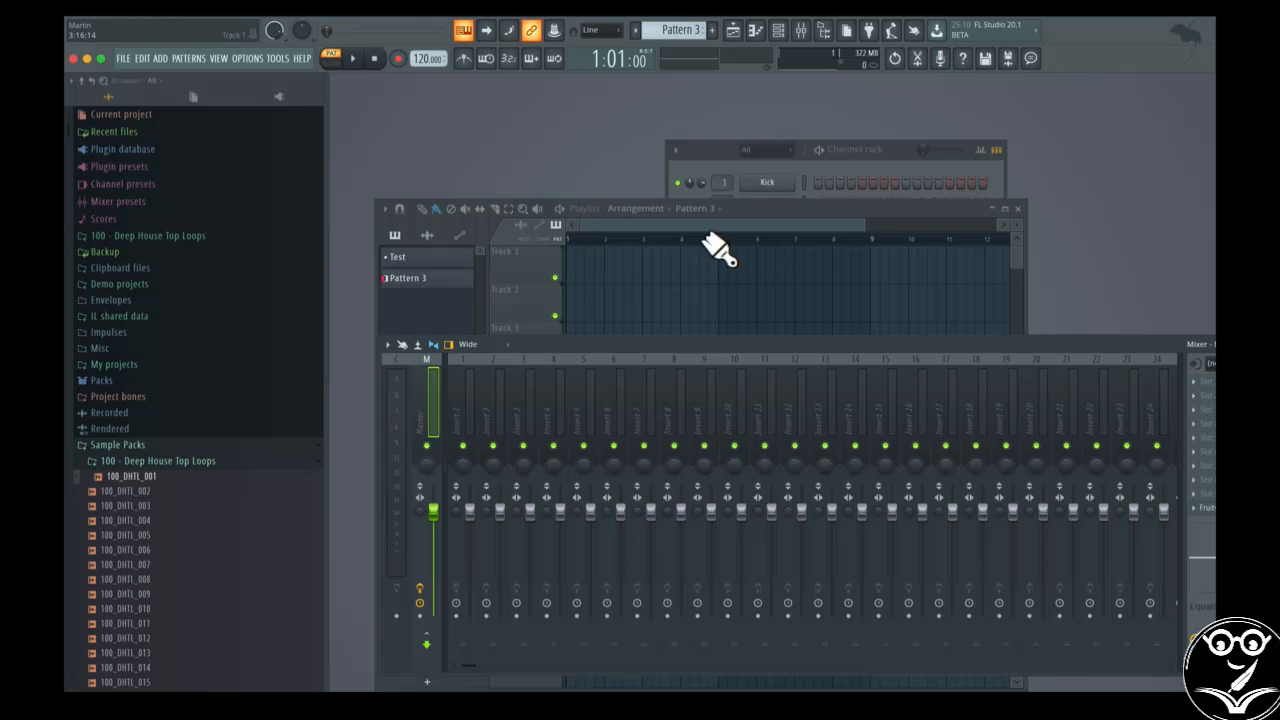
# Close the playlist, mixer, channel rack and 100_DHTL_001 #2 sampler windows to clear the workspace
pyautogui.click(1018, 208)
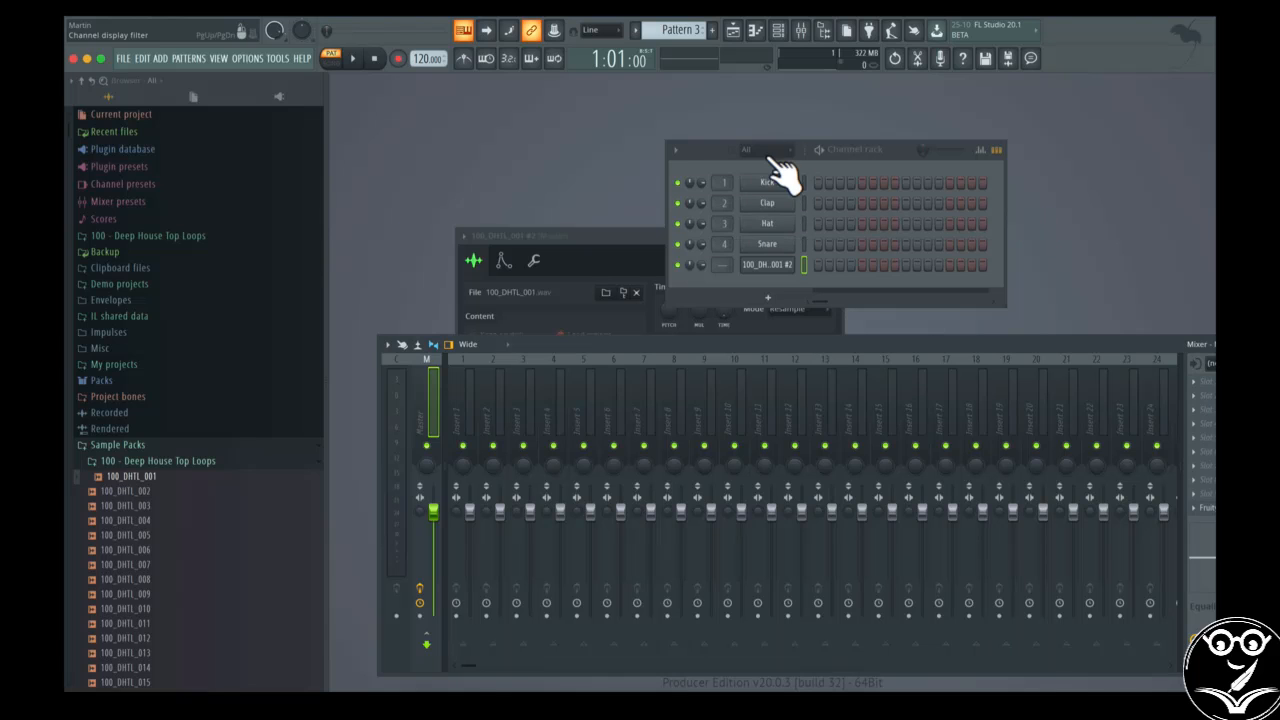
pyautogui.click(766, 36)
pyautogui.click(766, 36)
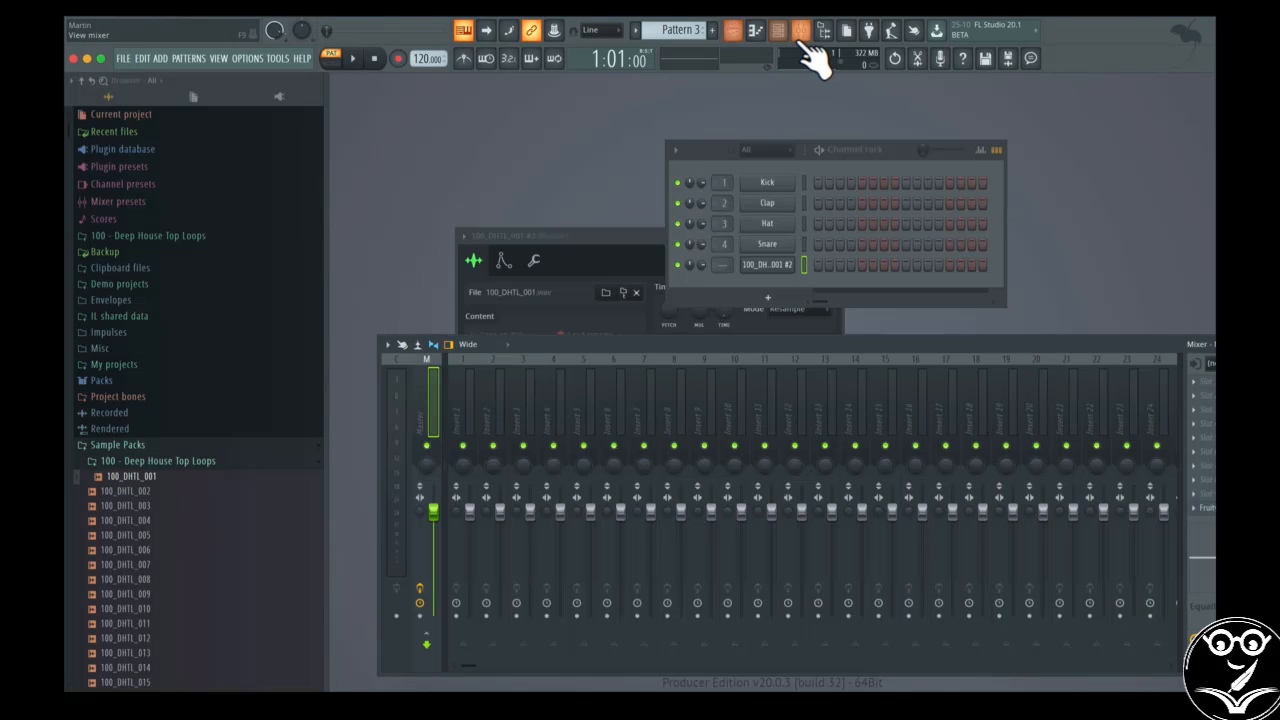
pyautogui.click(801, 40)
pyautogui.click(780, 38)
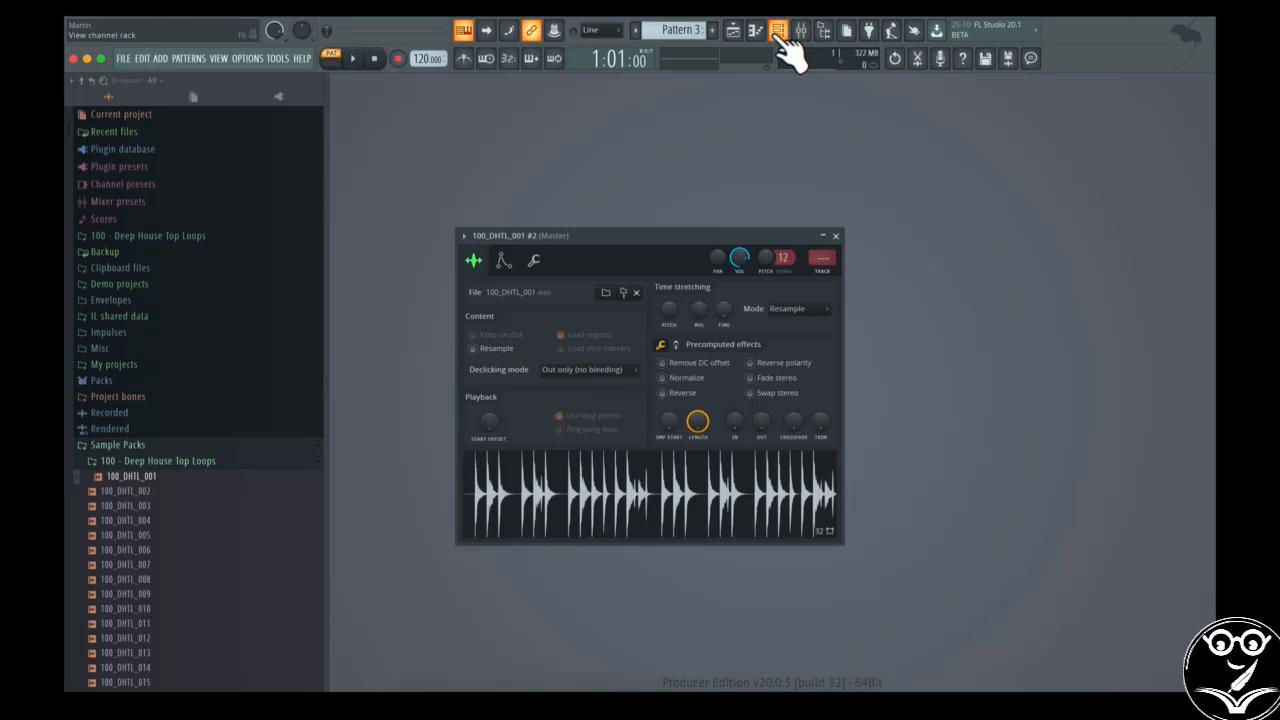
pyautogui.click(835, 236)
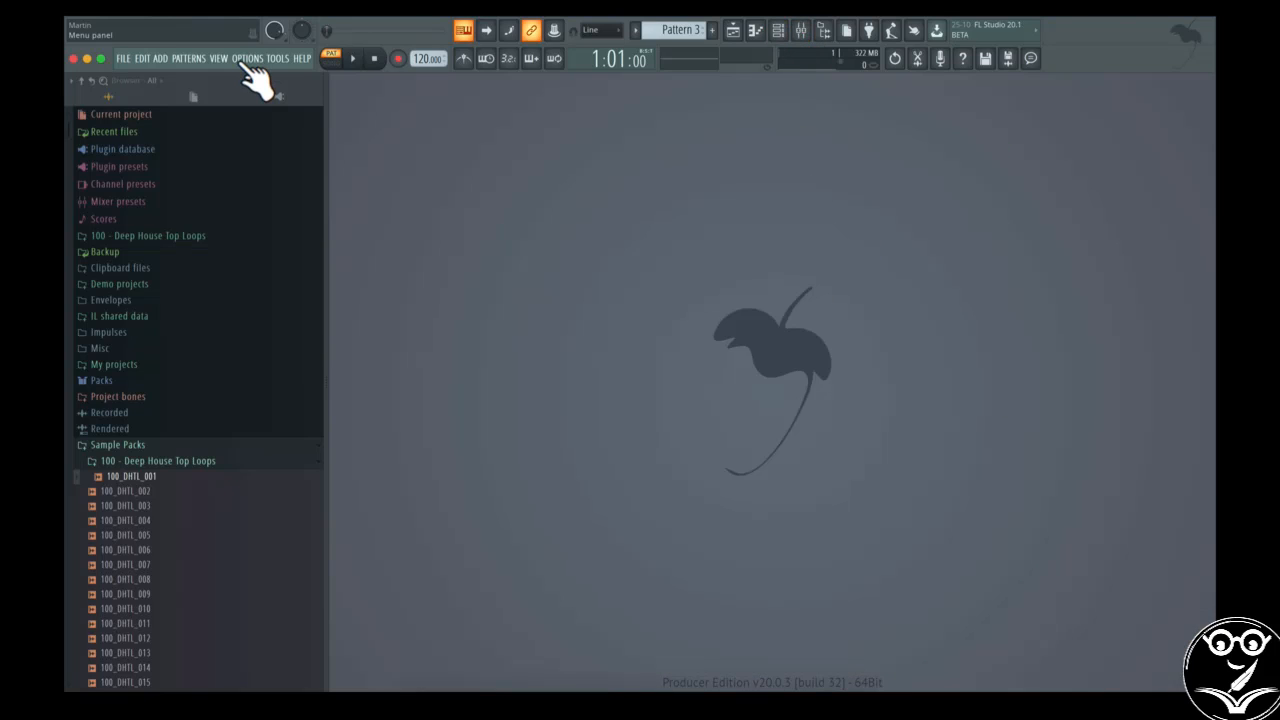
# Open the playlist maximized in the workspace and show the channel rack in front of it
pyautogui.press('F6')
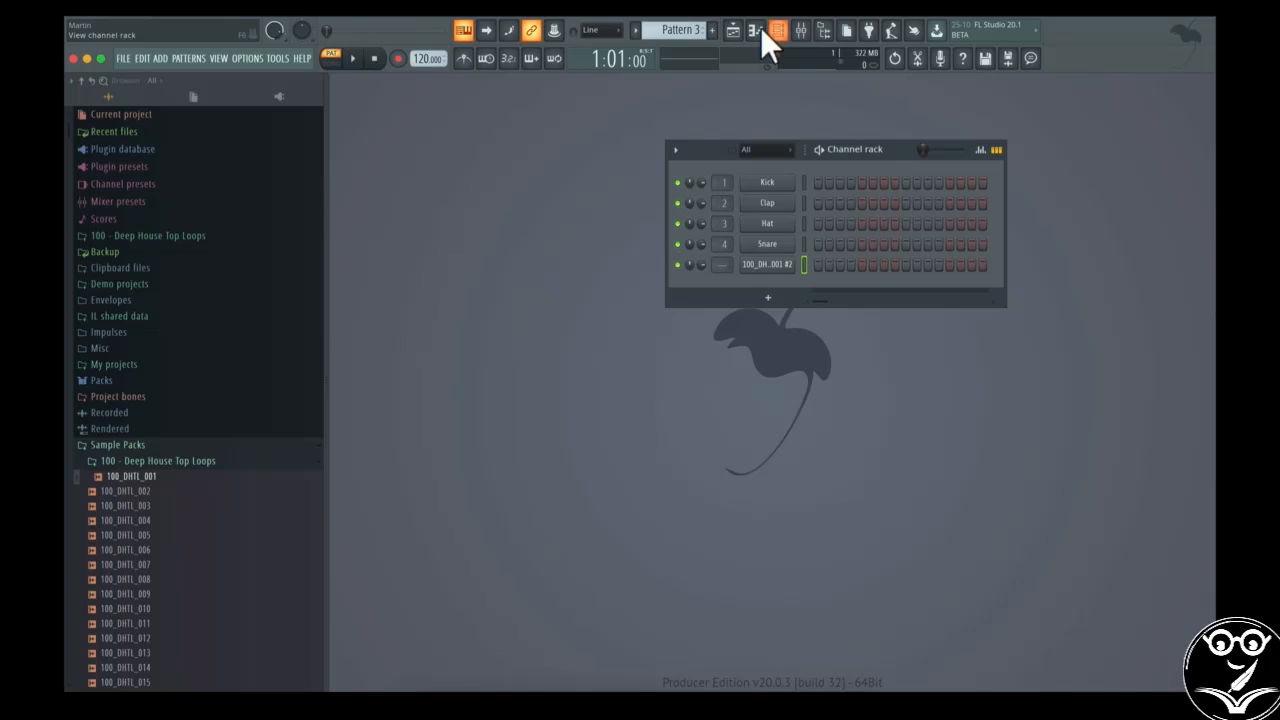
pyautogui.click(733, 31)
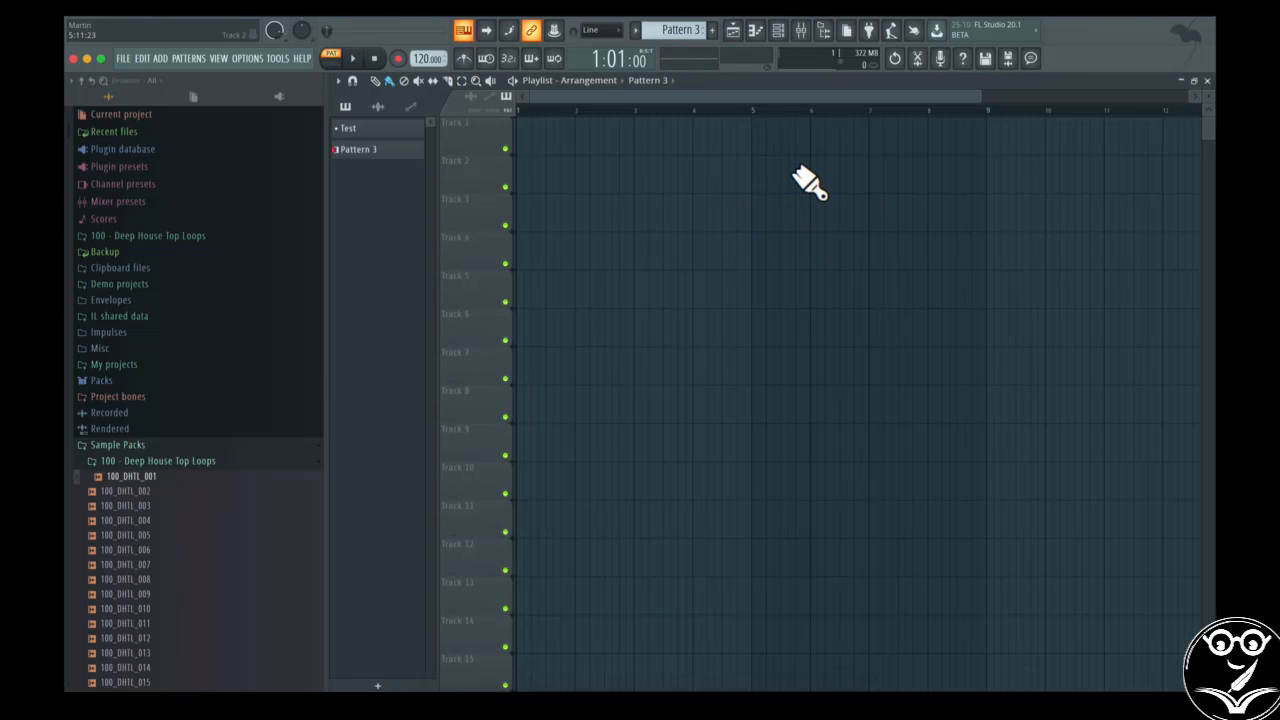
pyautogui.click(781, 31)
pyautogui.click(781, 31)
pyautogui.click(779, 31)
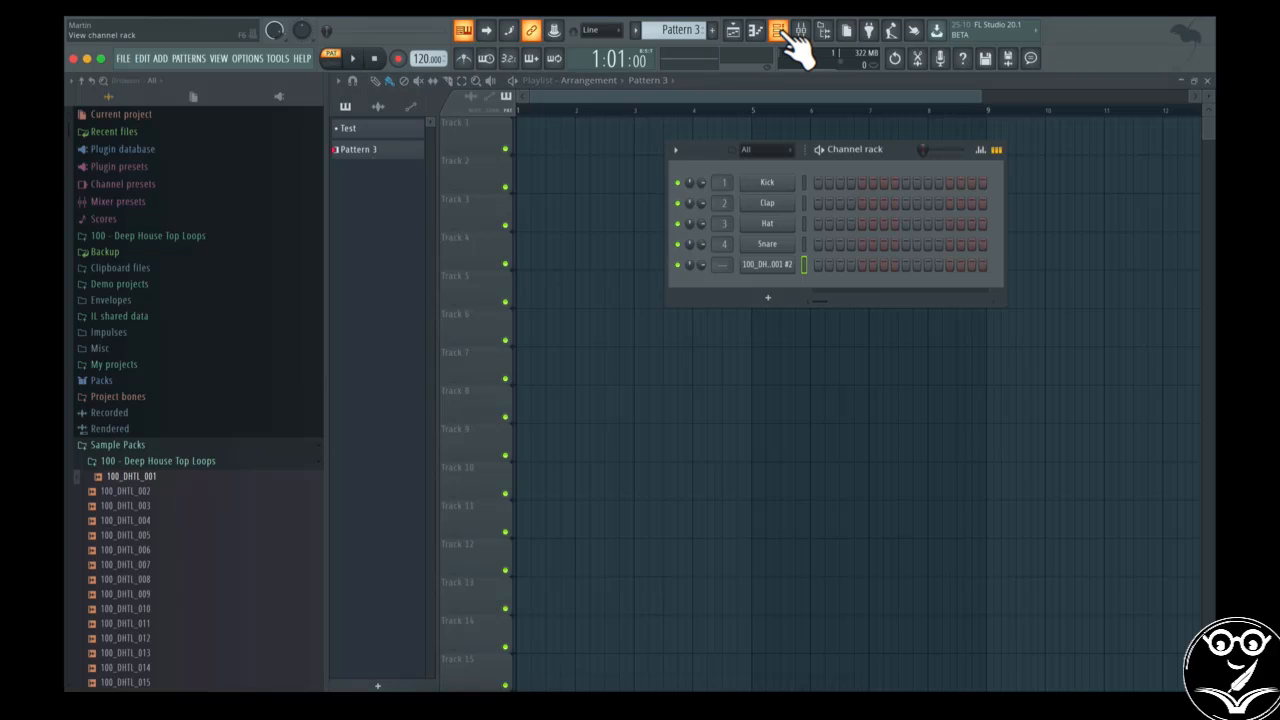
# Place a Pattern 3 clip on Track 3 of the playlist, delete it, and bring the channel rack back up
pyautogui.click(604, 231)
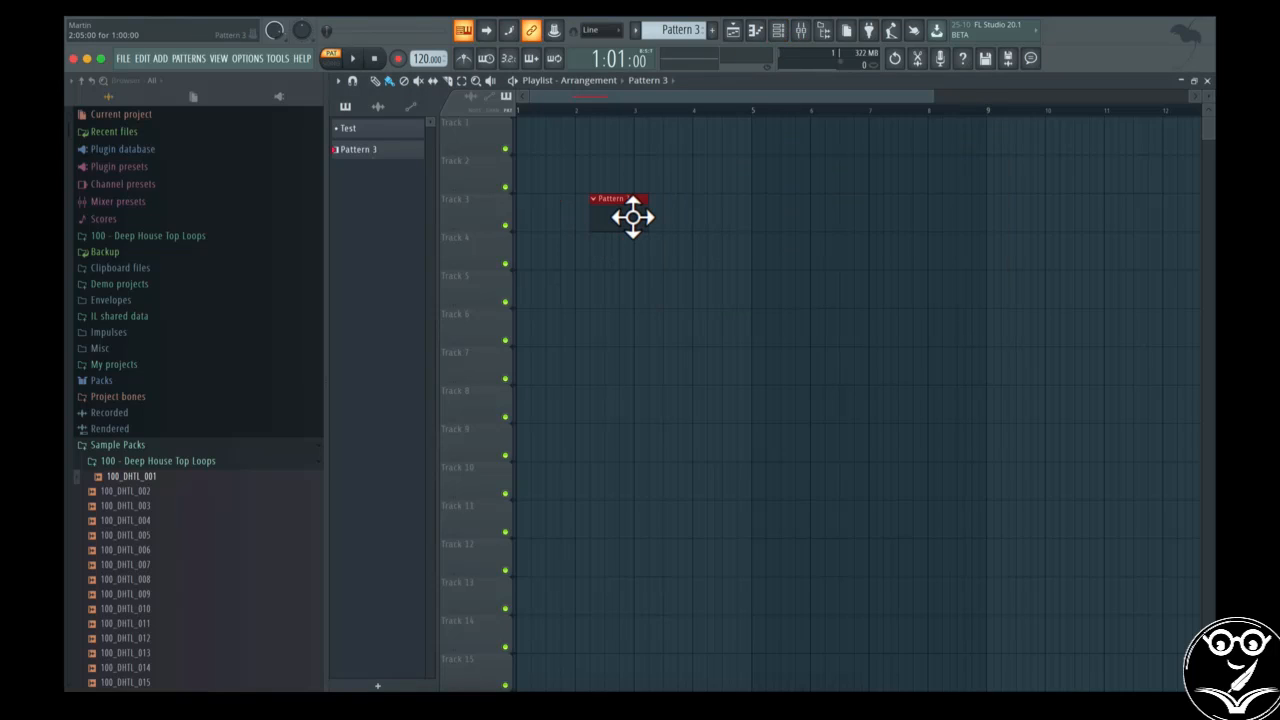
pyautogui.rightClick(633, 217)
pyautogui.click(781, 32)
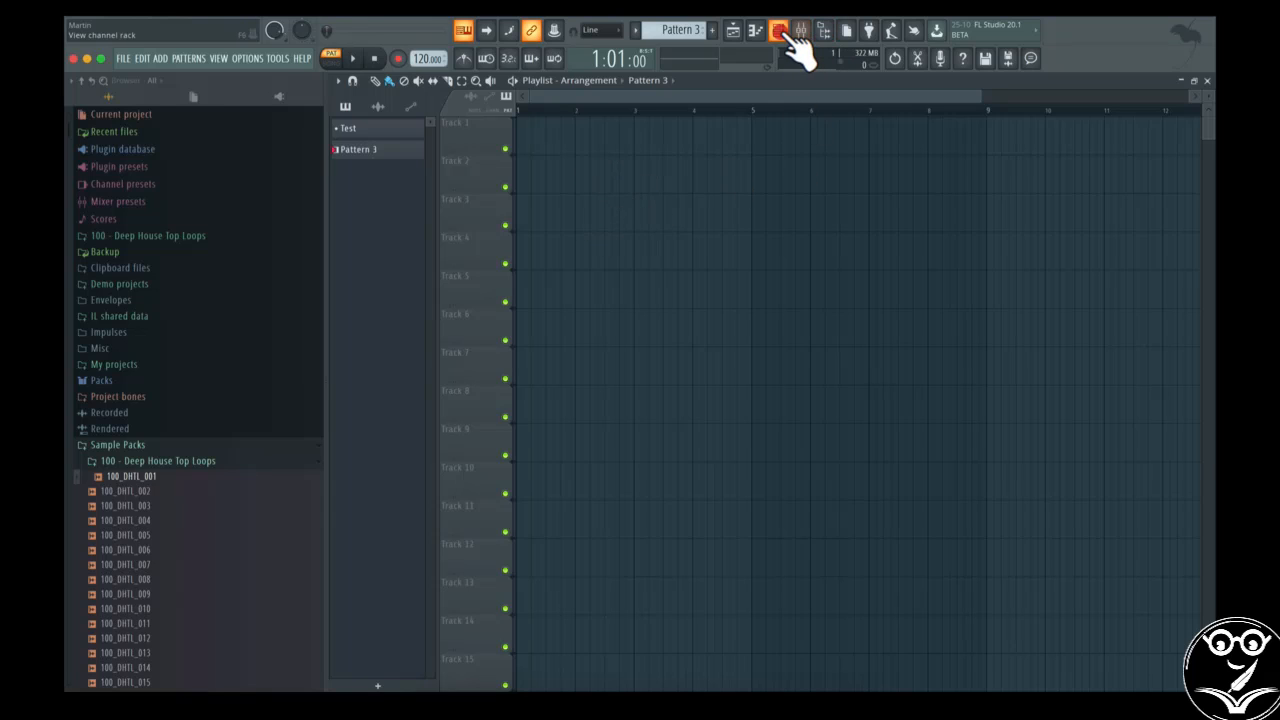
# Detach the channel rack and move it over the lower tracks of the playlist
pyautogui.click(676, 149)
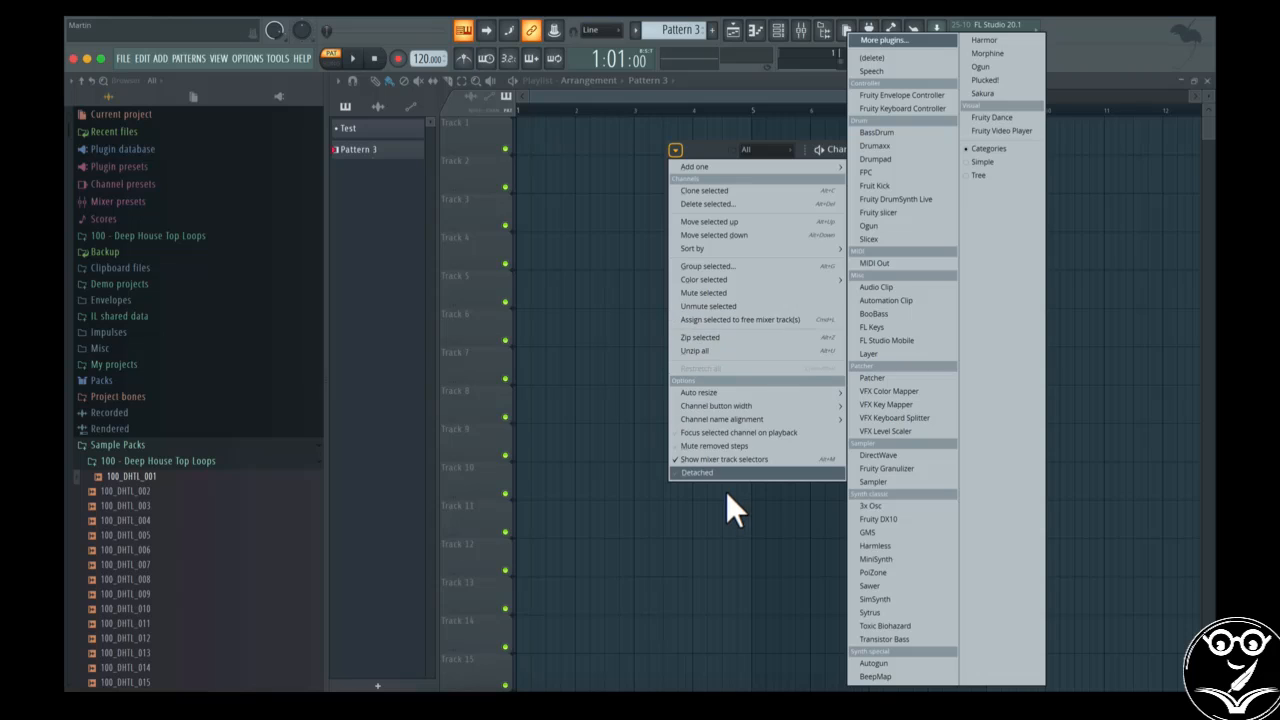
pyautogui.click(733, 476)
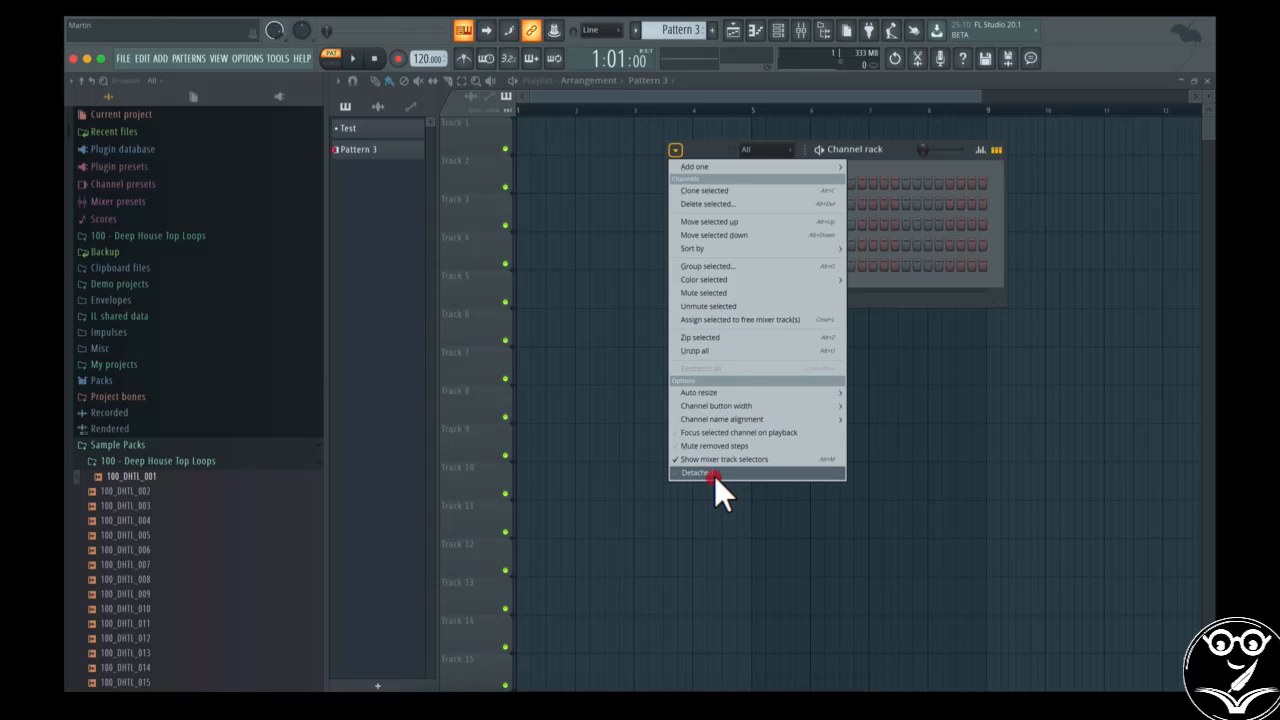
pyautogui.moveTo(876, 149); pyautogui.dragTo(587, 497)
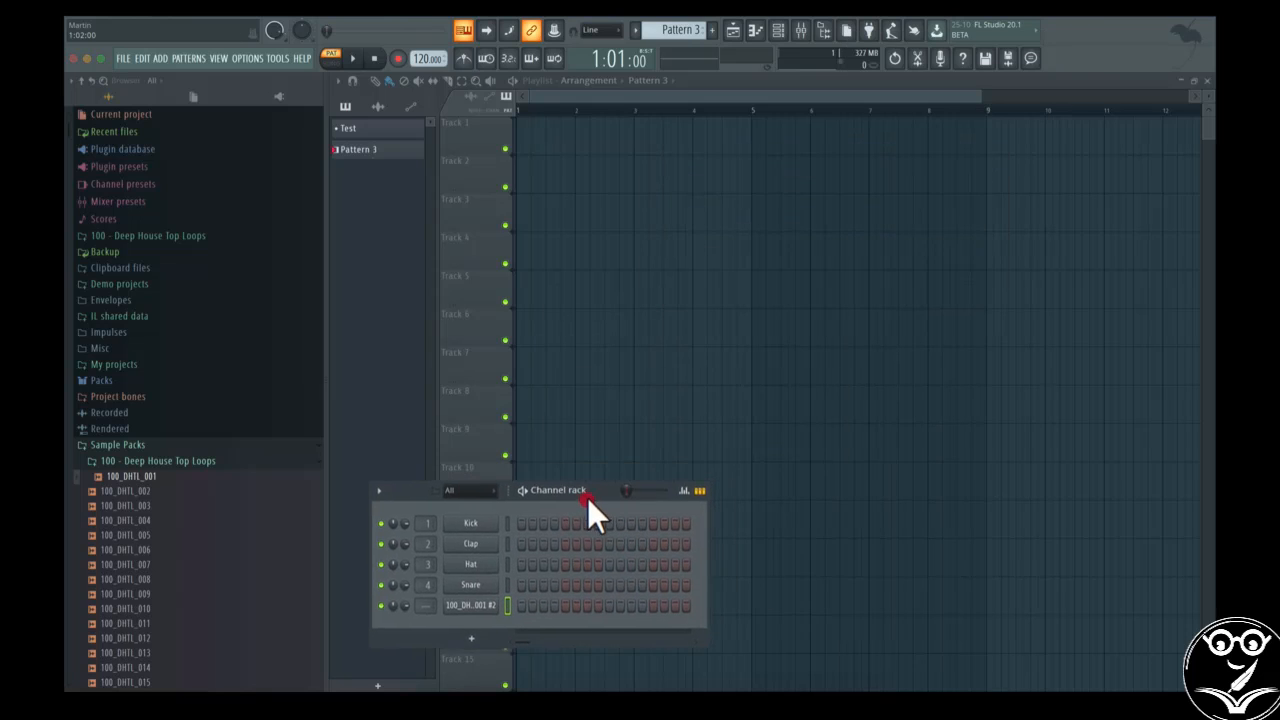
# Place and delete a Pattern 3 clip on Track 7 beside the detached channel rack, and toggle the rack's visibility
pyautogui.click(622, 365)
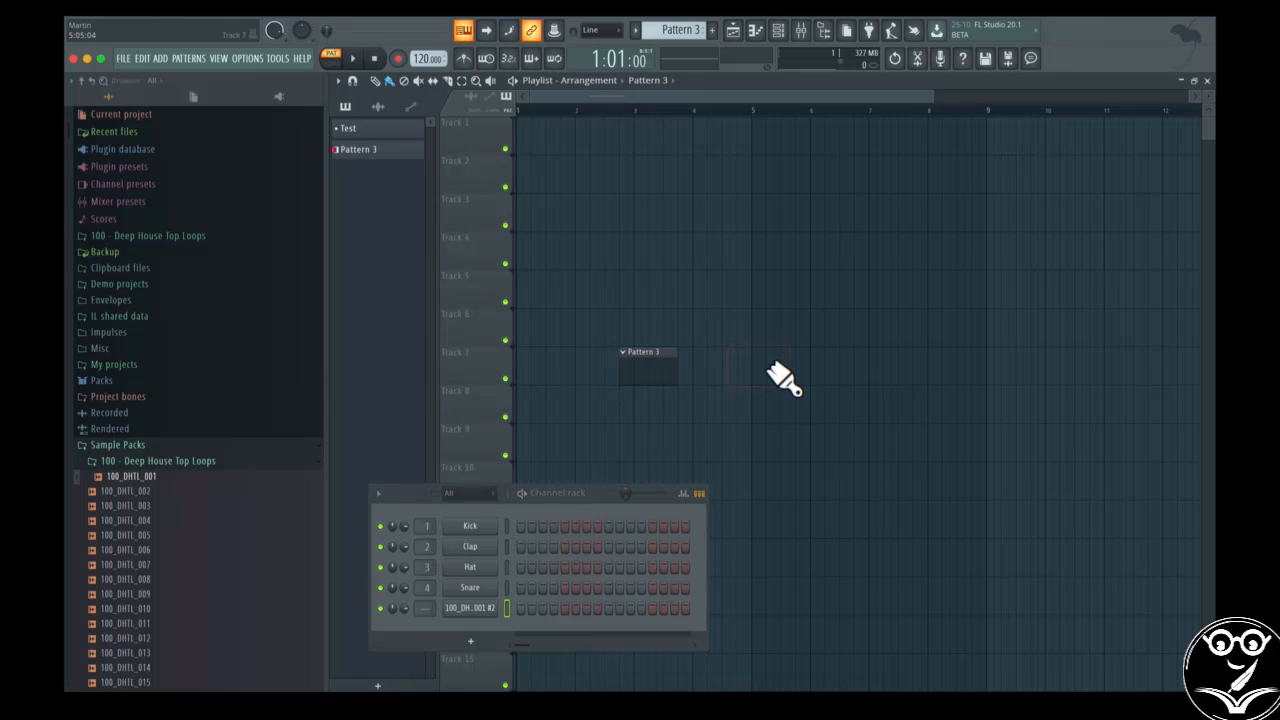
pyautogui.rightClick(645, 370)
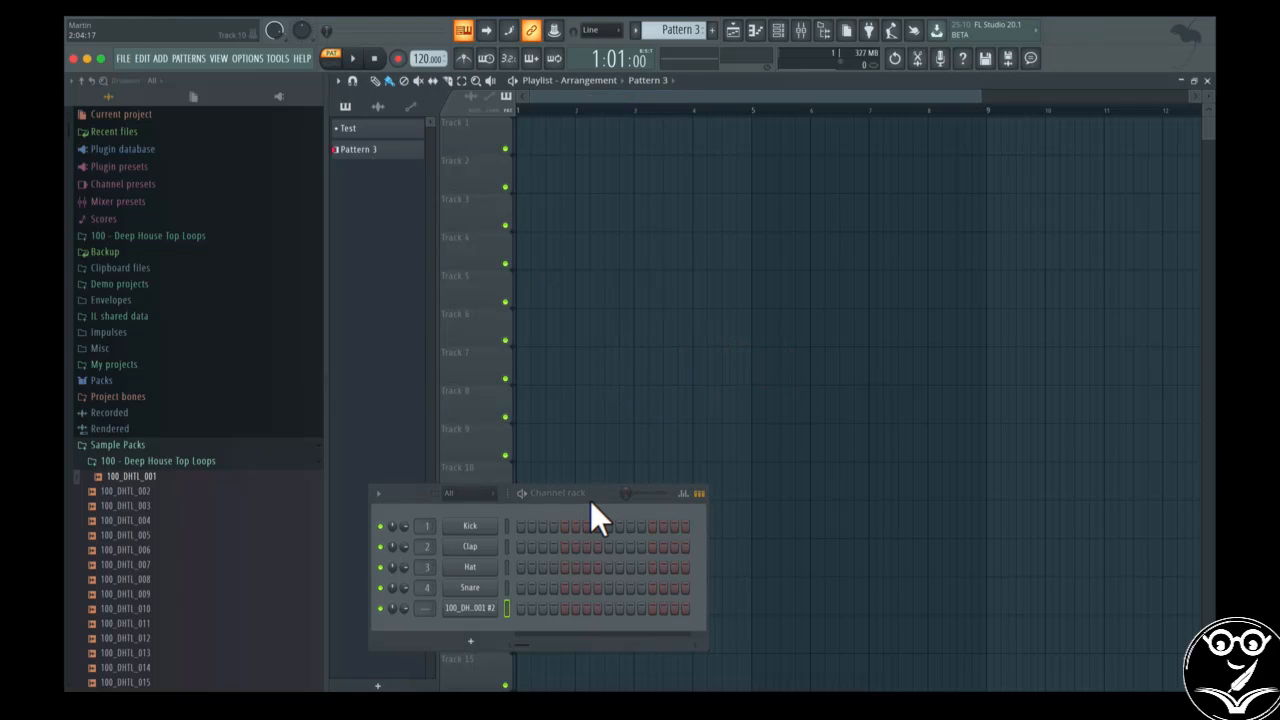
pyautogui.click(784, 32)
pyautogui.click(784, 32)
pyautogui.click(784, 32)
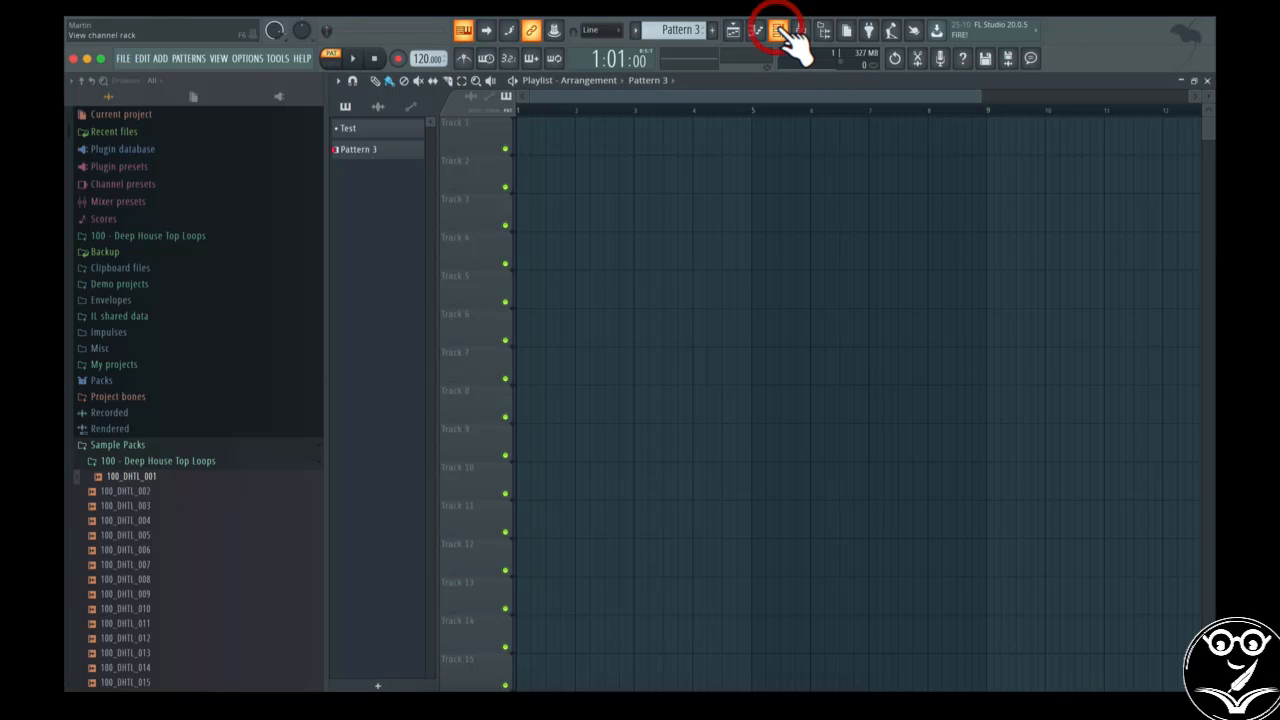
pyautogui.click(784, 32)
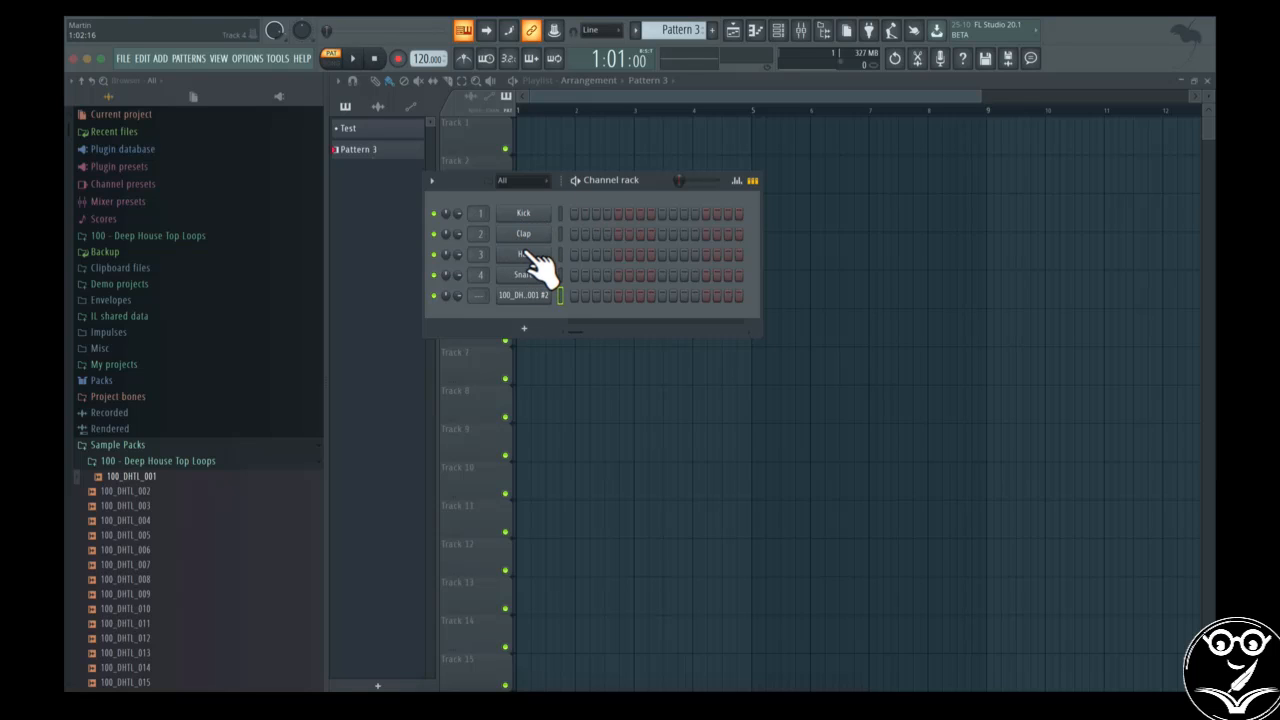
# Collapse the Sample Packs folder and expand the Kicks folder under Packs > Drums in the browser
pyautogui.click(130, 446)
pyautogui.click(122, 380)
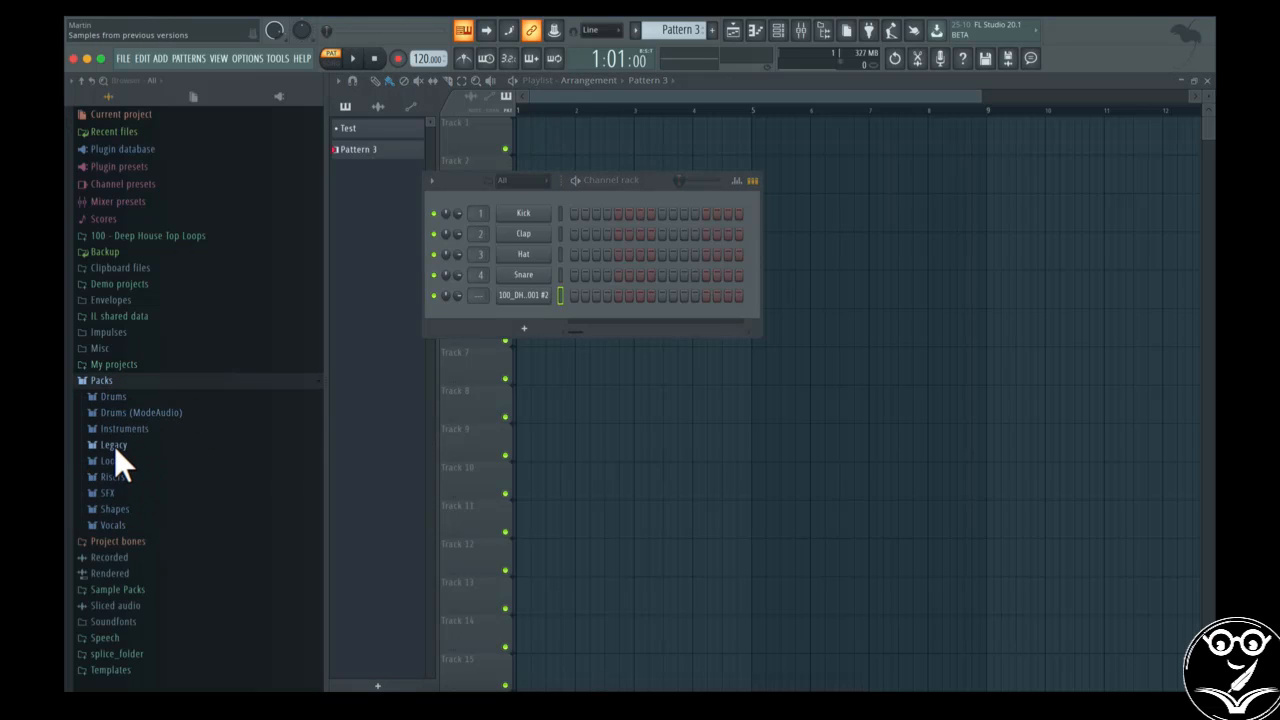
pyautogui.click(133, 396)
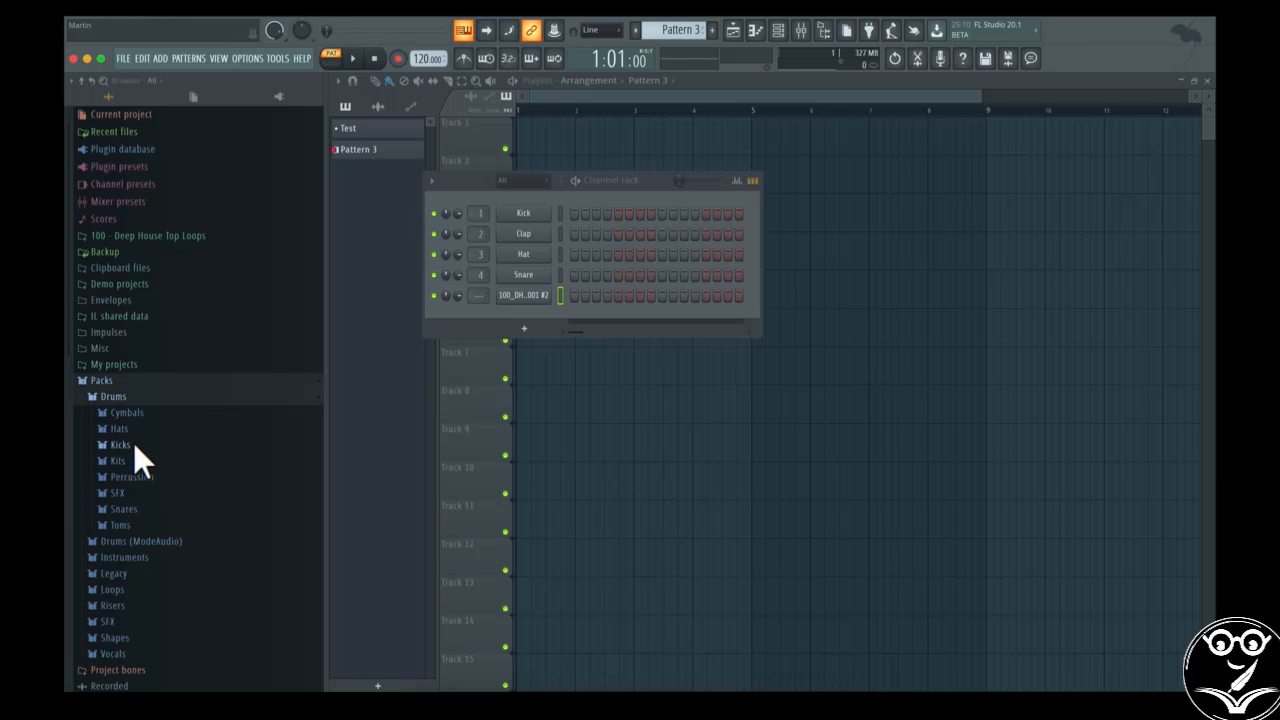
pyautogui.click(120, 444)
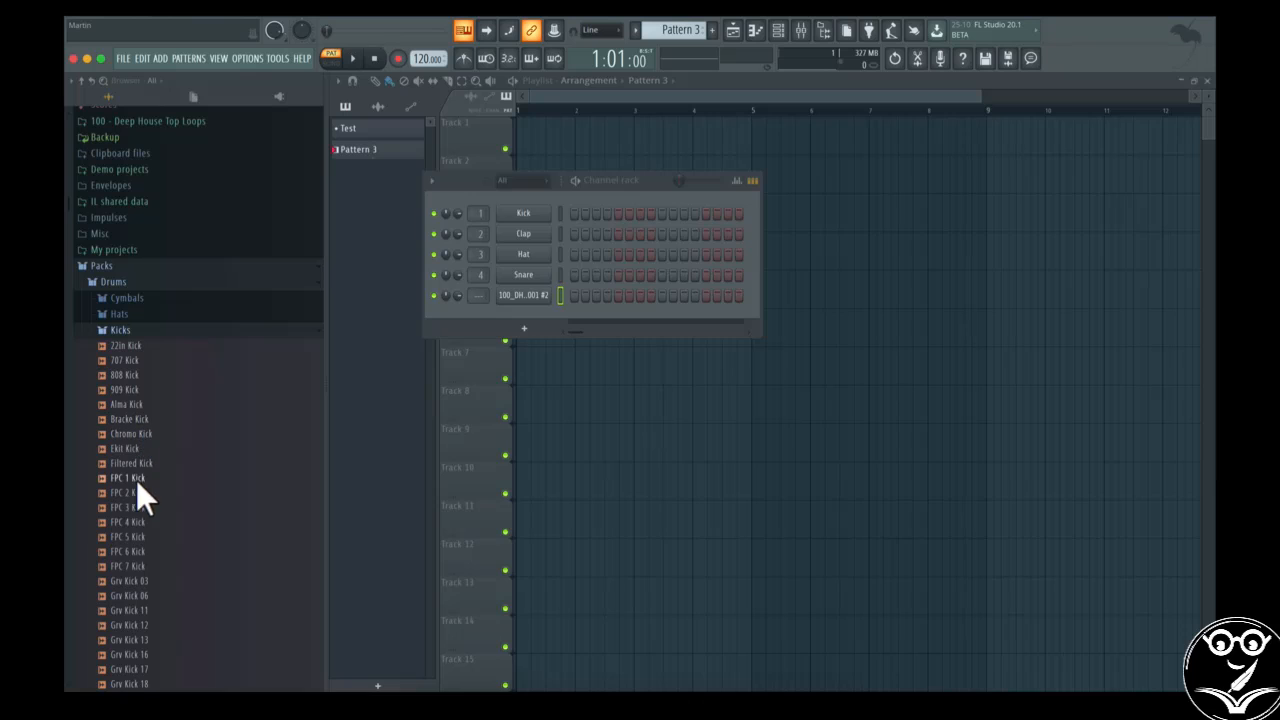
# Add the 808 Kick sample as a new channel at the end of the channel rack and collapse the Kicks folder
pyautogui.click(150, 375)
pyautogui.moveTo(126, 371); pyautogui.dragTo(527, 314)
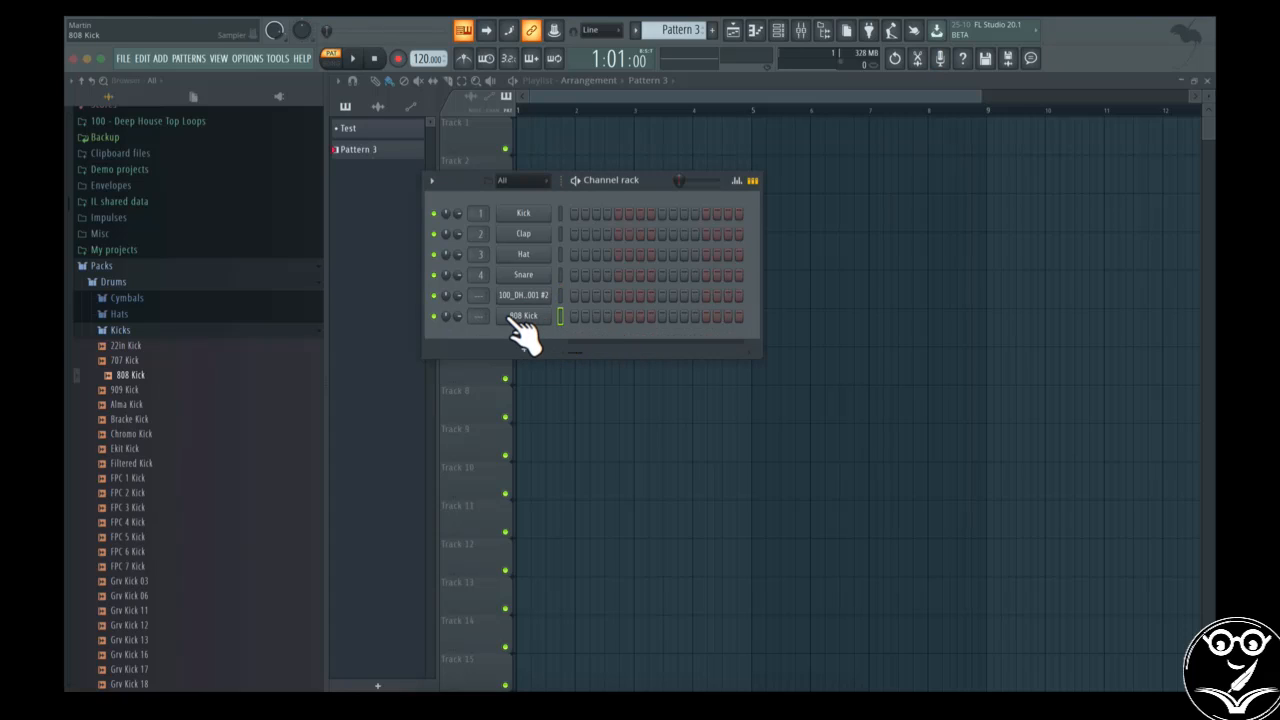
pyautogui.scroll(1, 271, 386)
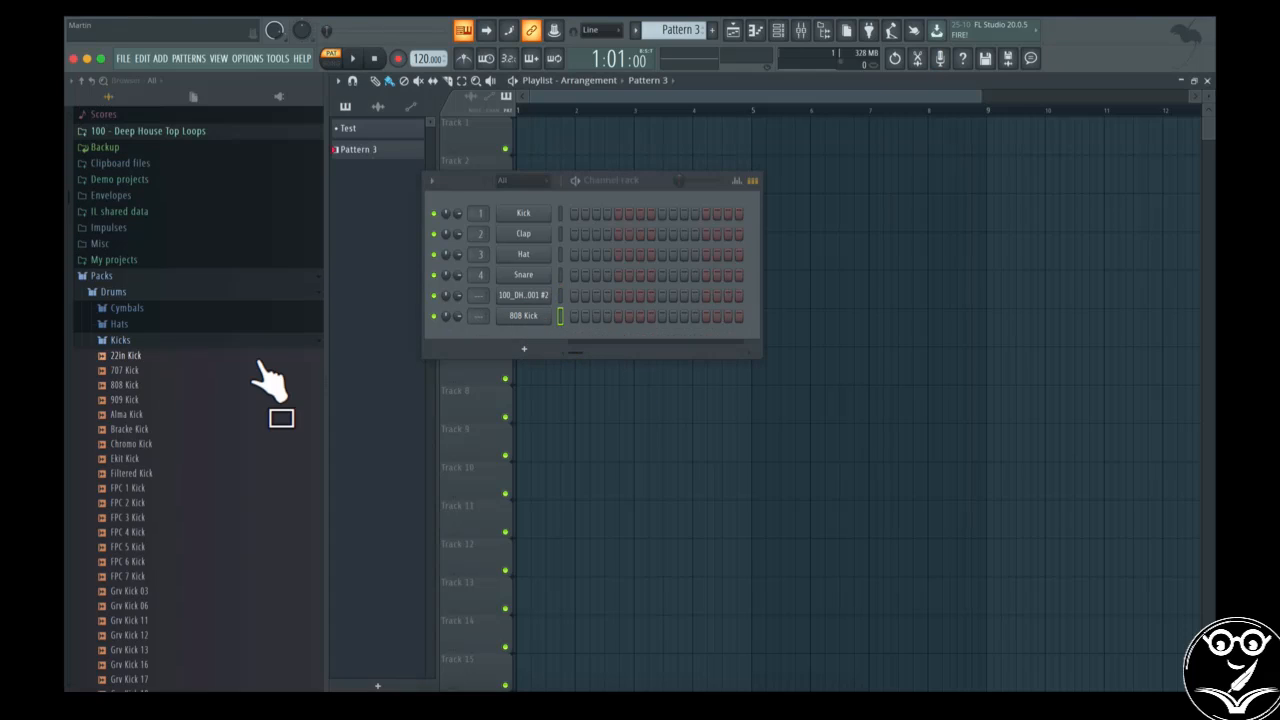
pyautogui.click(212, 340)
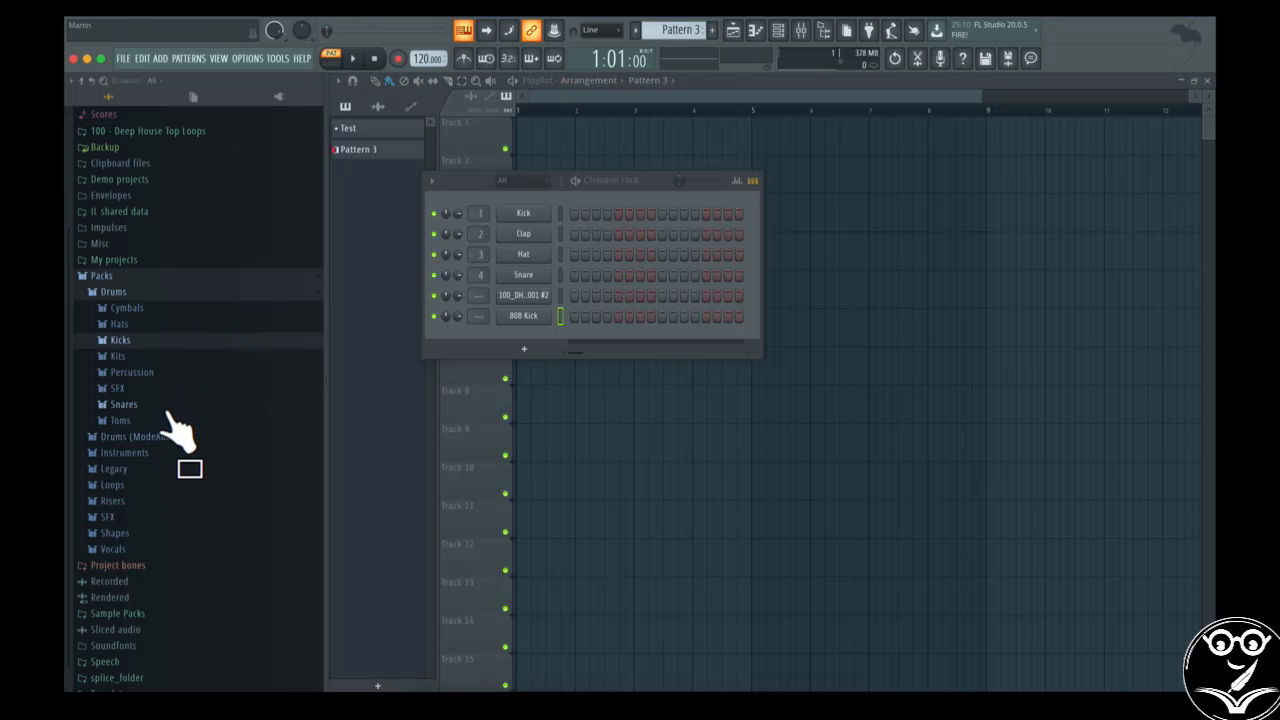
# Expand Instruments > Guitar > Classical Acoustic under Packs and add Classical Acoustic (1) as a new channel in the channel rack
pyautogui.click(150, 452)
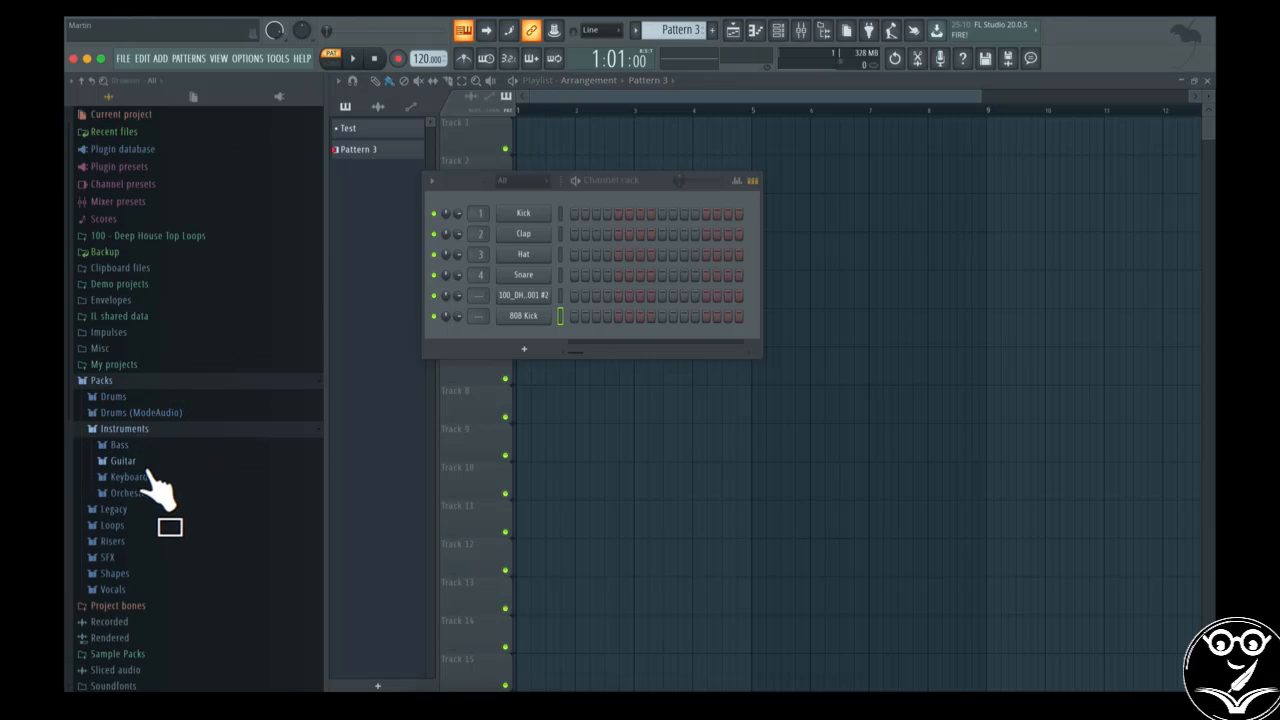
pyautogui.click(152, 488)
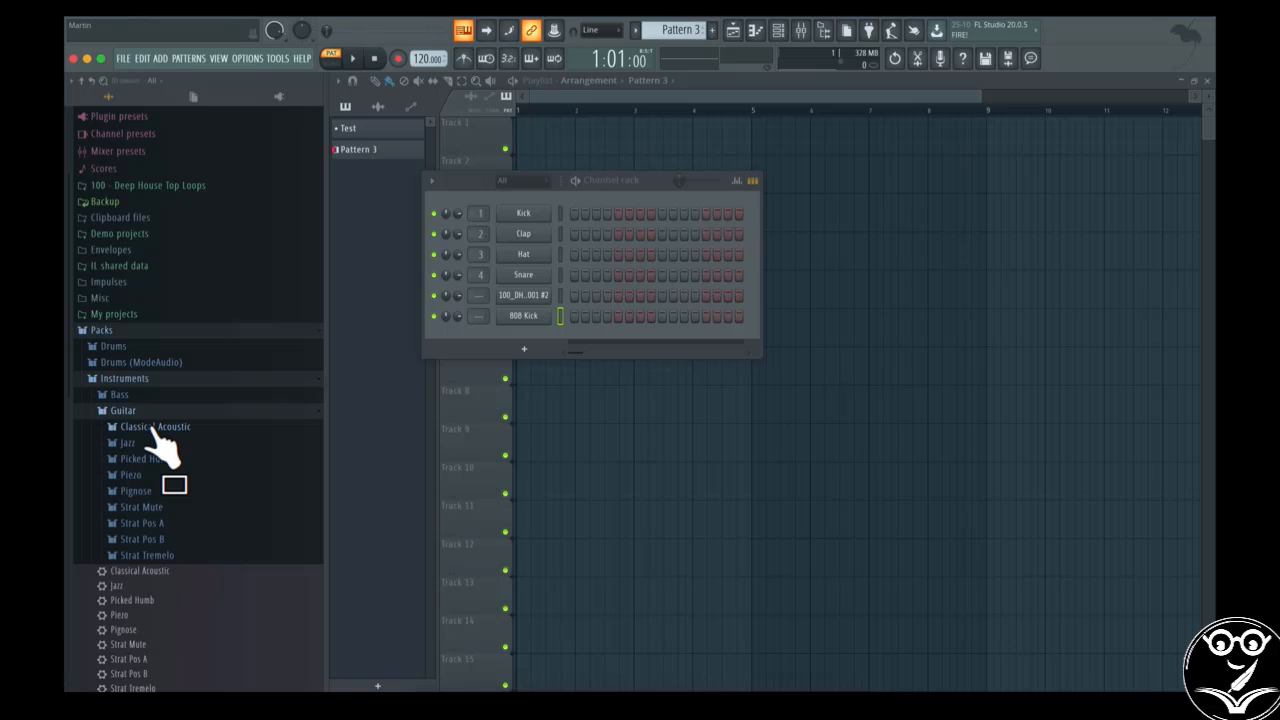
pyautogui.click(152, 427)
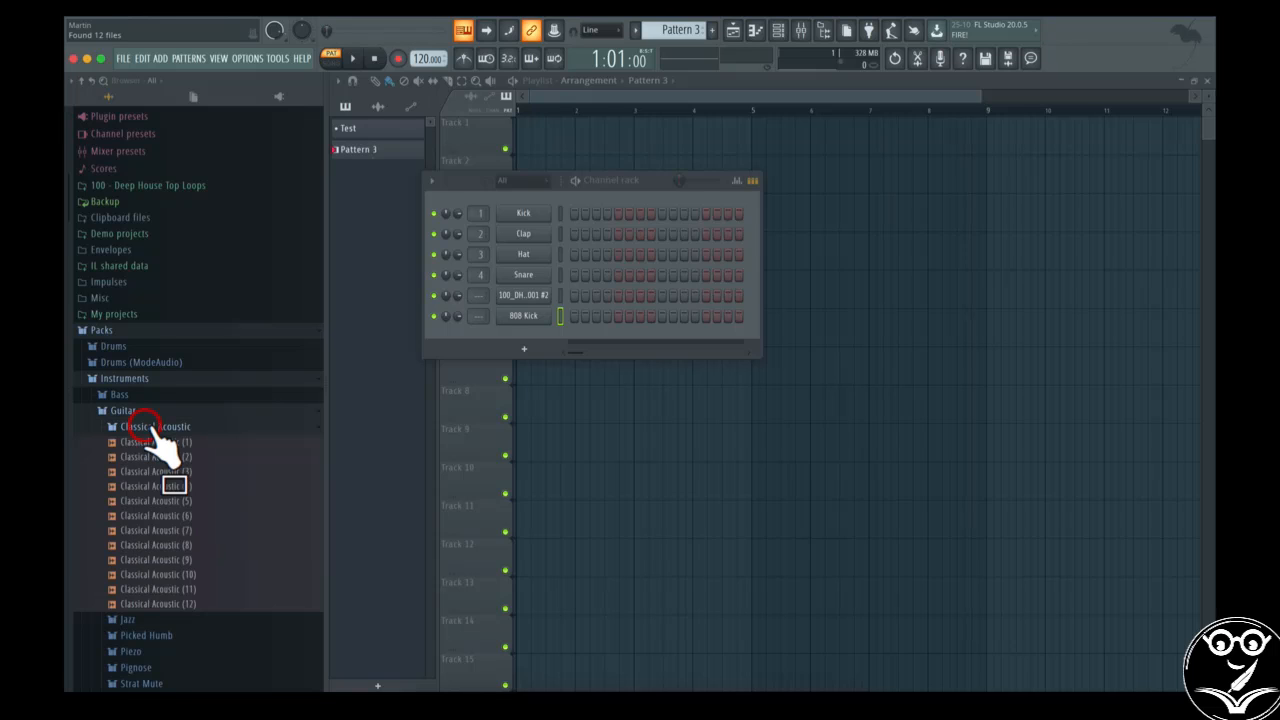
pyautogui.moveTo(155, 443); pyautogui.dragTo(543, 320)
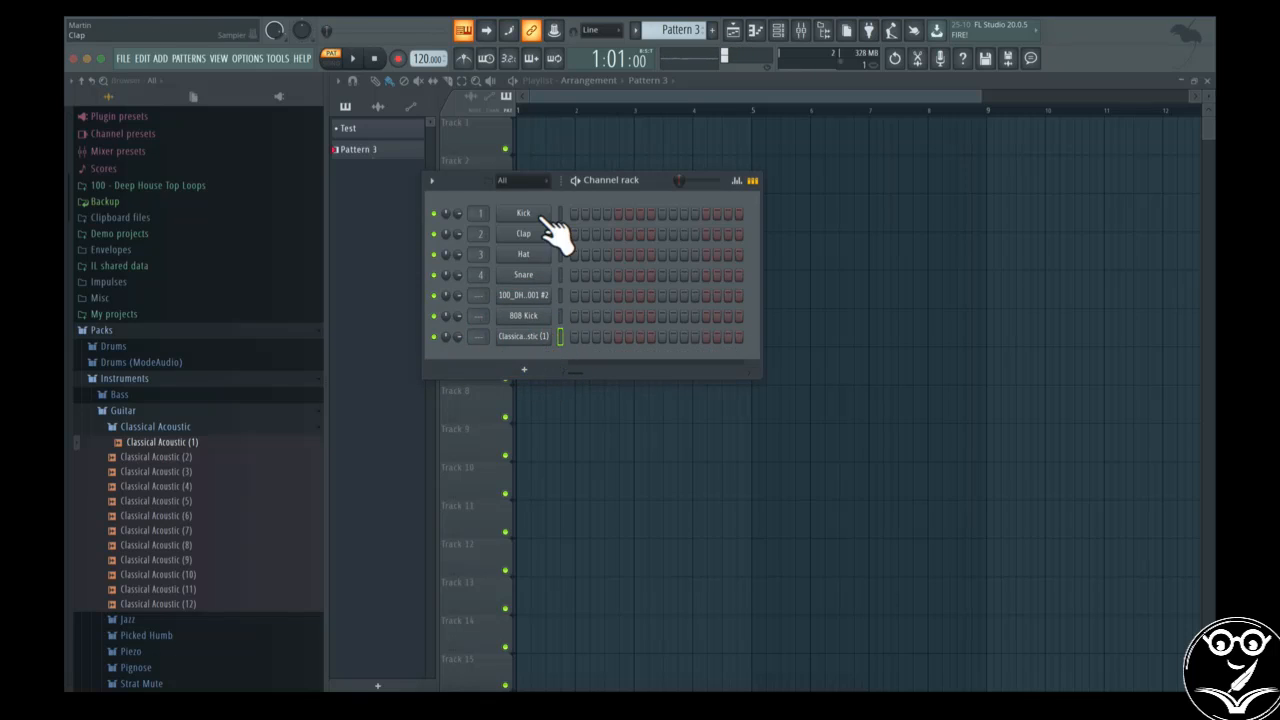
# Preview the 808 Kick sample in its channel settings, with the channel rack moved clear, and view its envelope settings
pyautogui.click(524, 316)
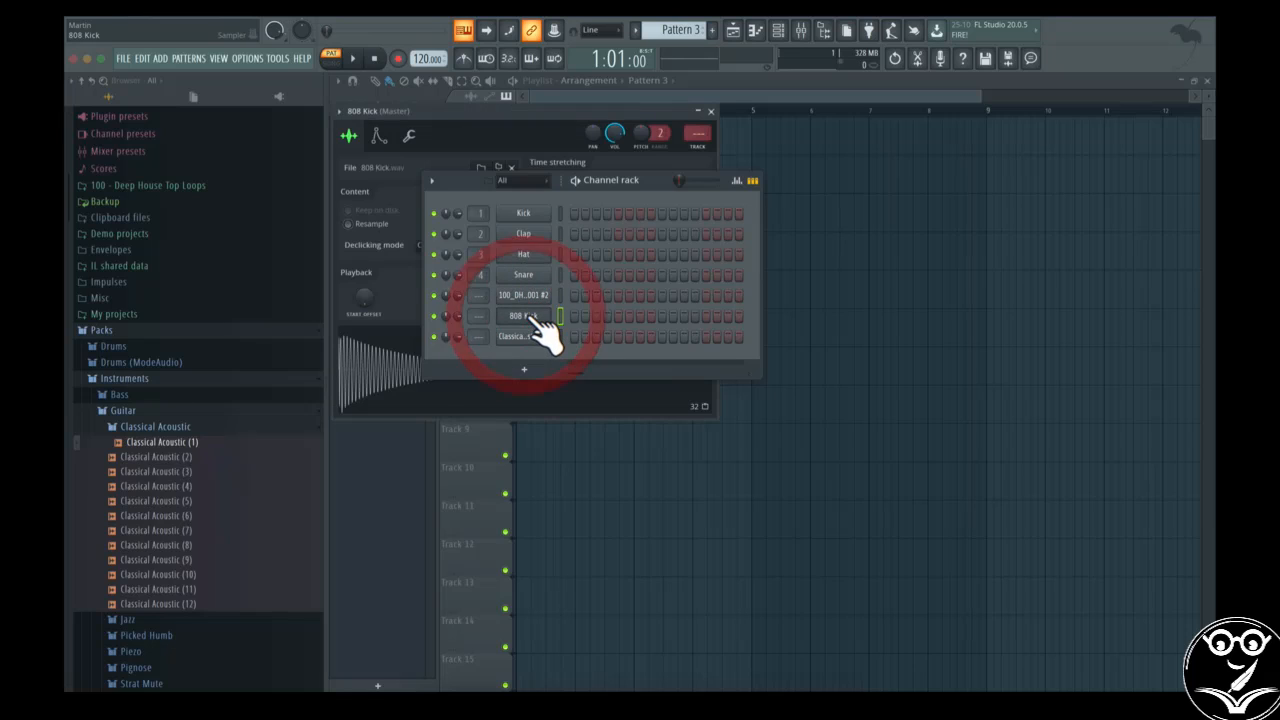
pyautogui.moveTo(651, 180); pyautogui.dragTo(973, 148)
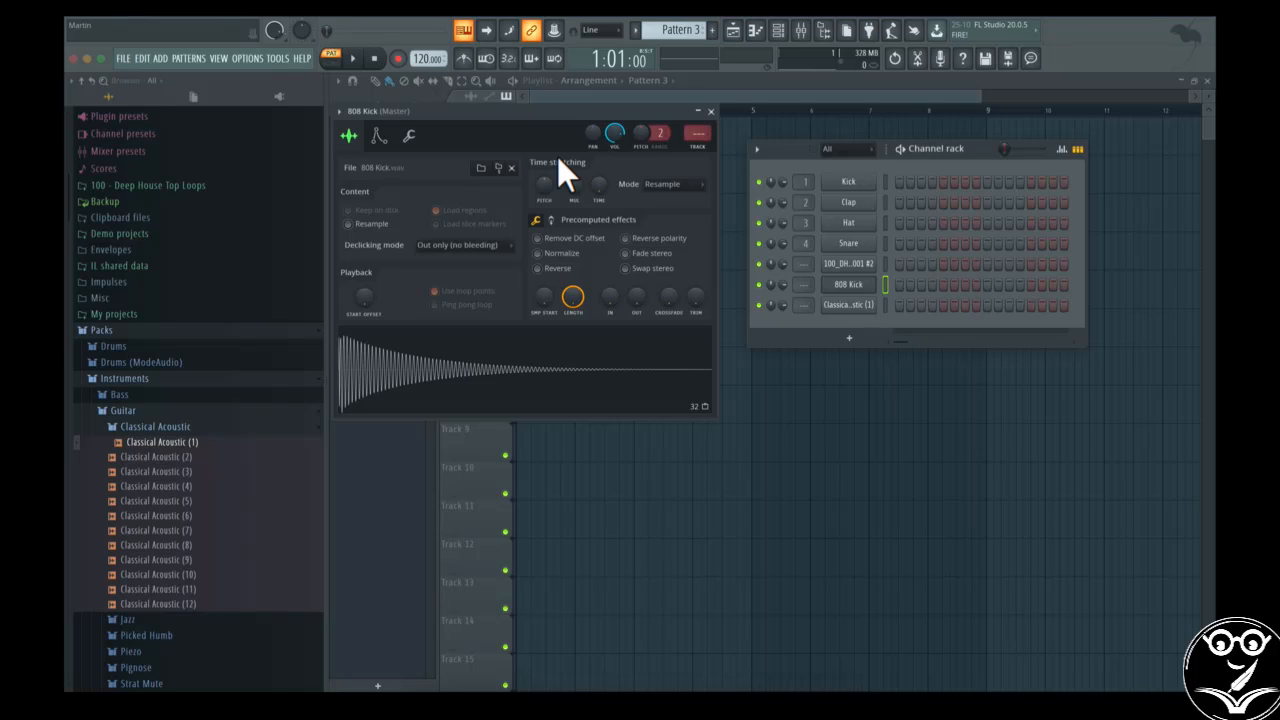
pyautogui.moveTo(470, 372); pyautogui.dragTo(462, 387)
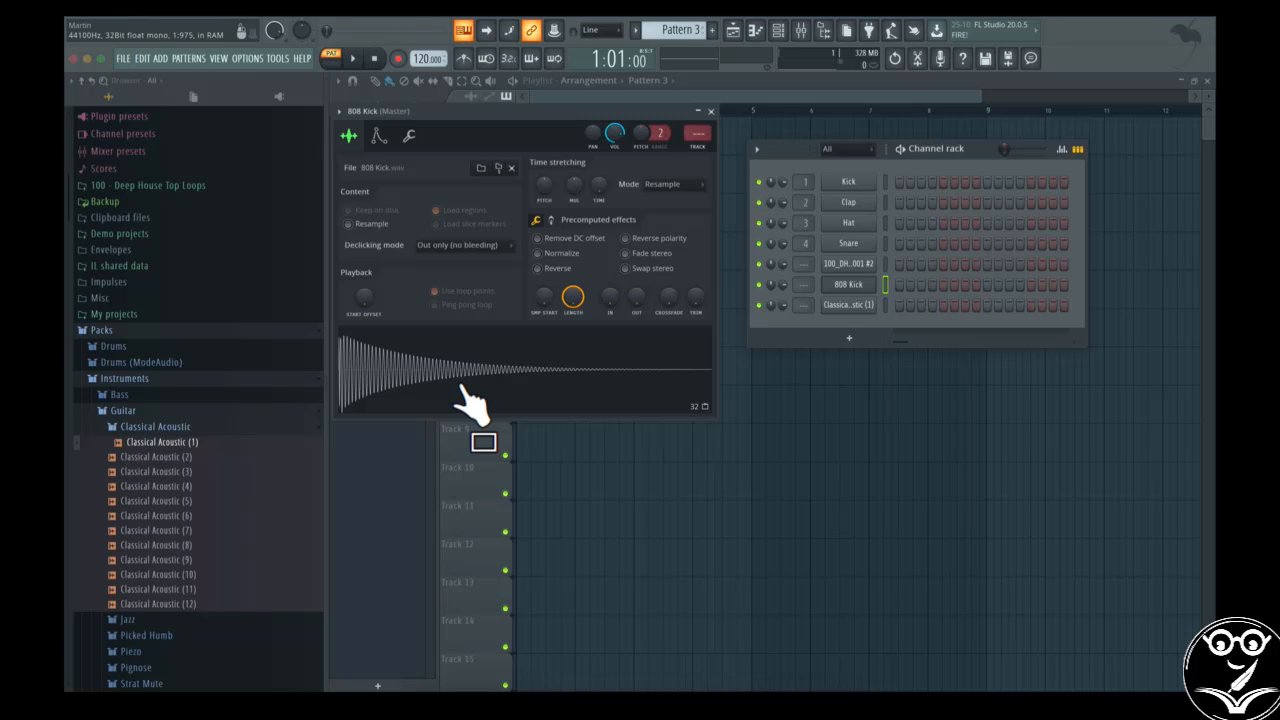
pyautogui.click(461, 387)
pyautogui.click(461, 387)
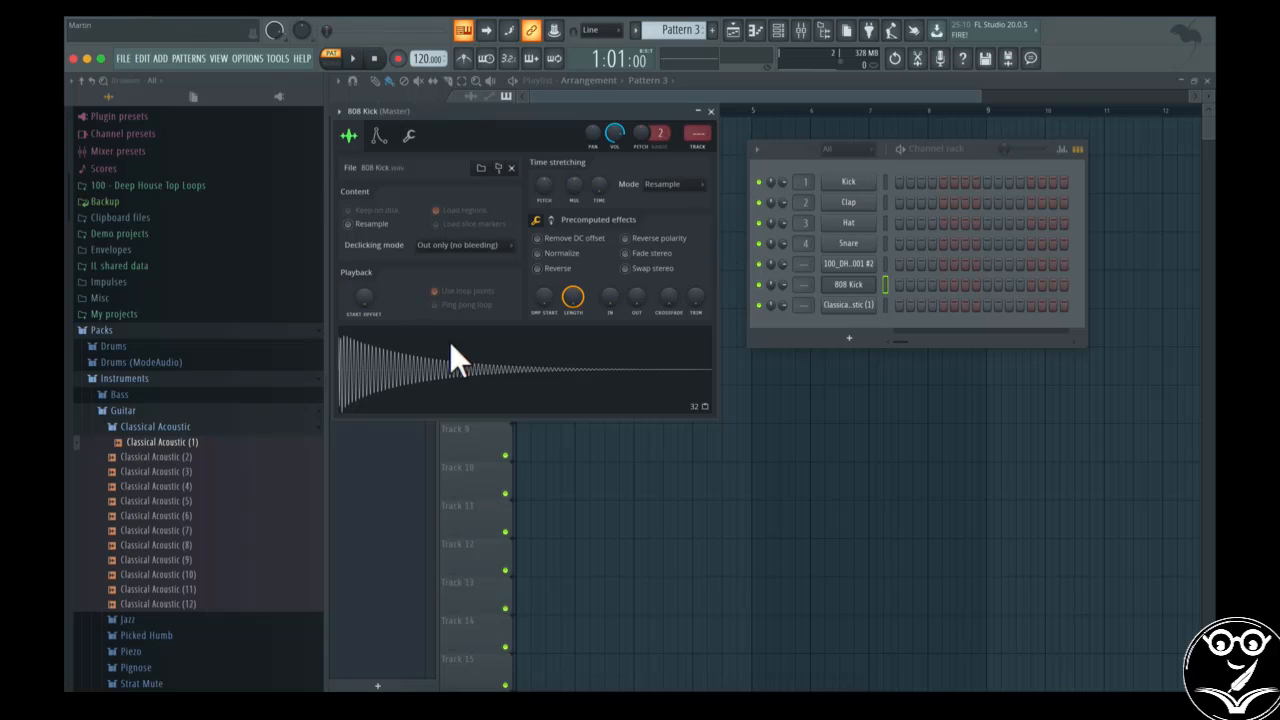
pyautogui.click(377, 135)
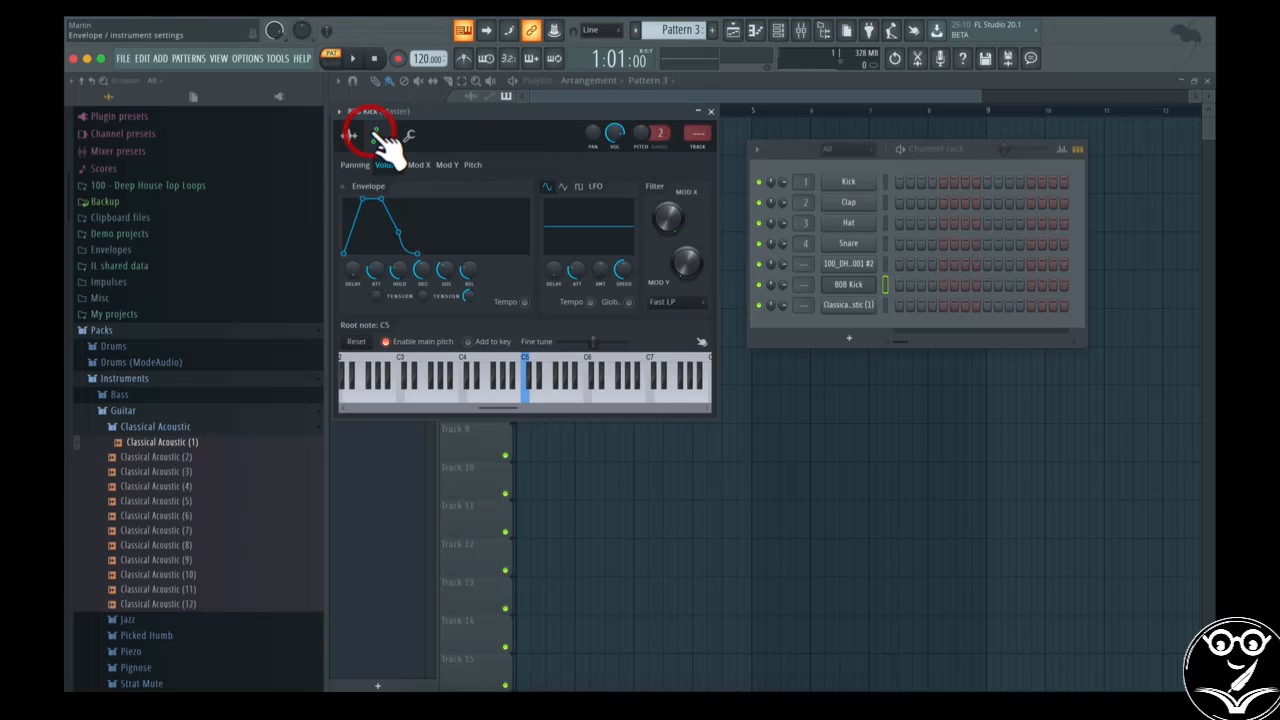
pyautogui.click(710, 111)
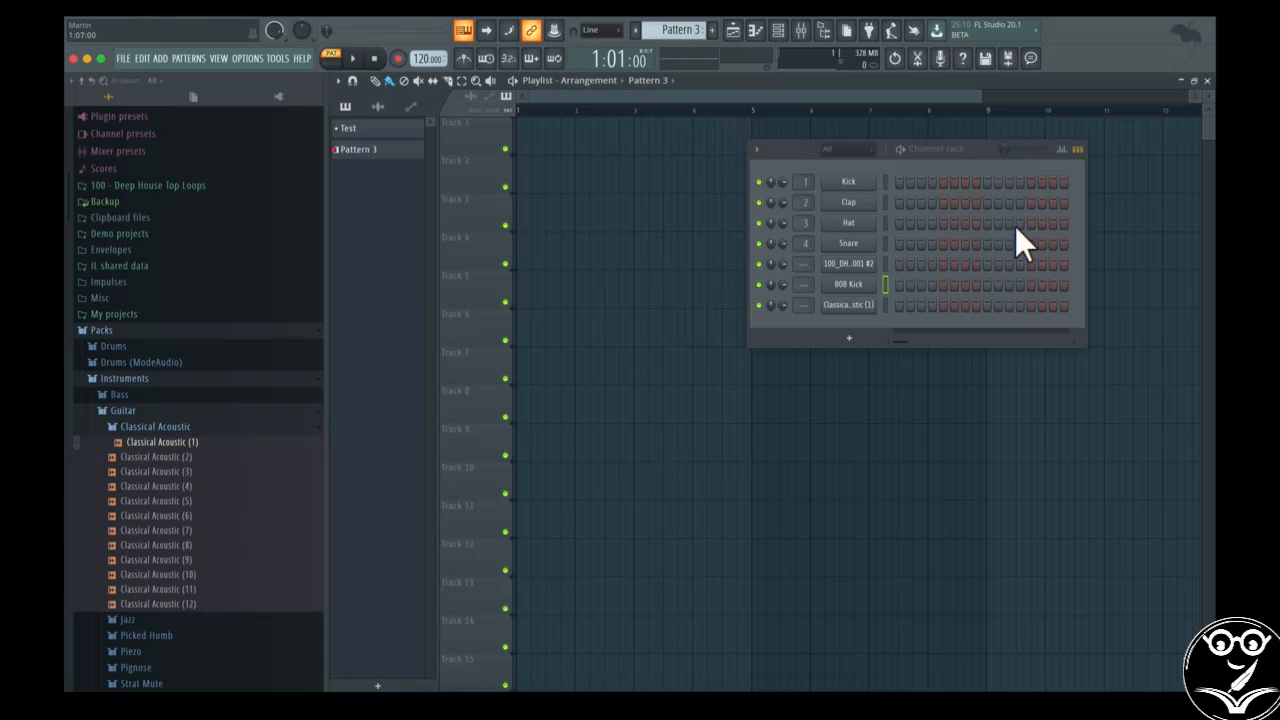
# View the sampler settings of each channel in turn, from Classical Acoustic (1) up to Kick
pyautogui.moveTo(987, 163); pyautogui.dragTo(795, 196)
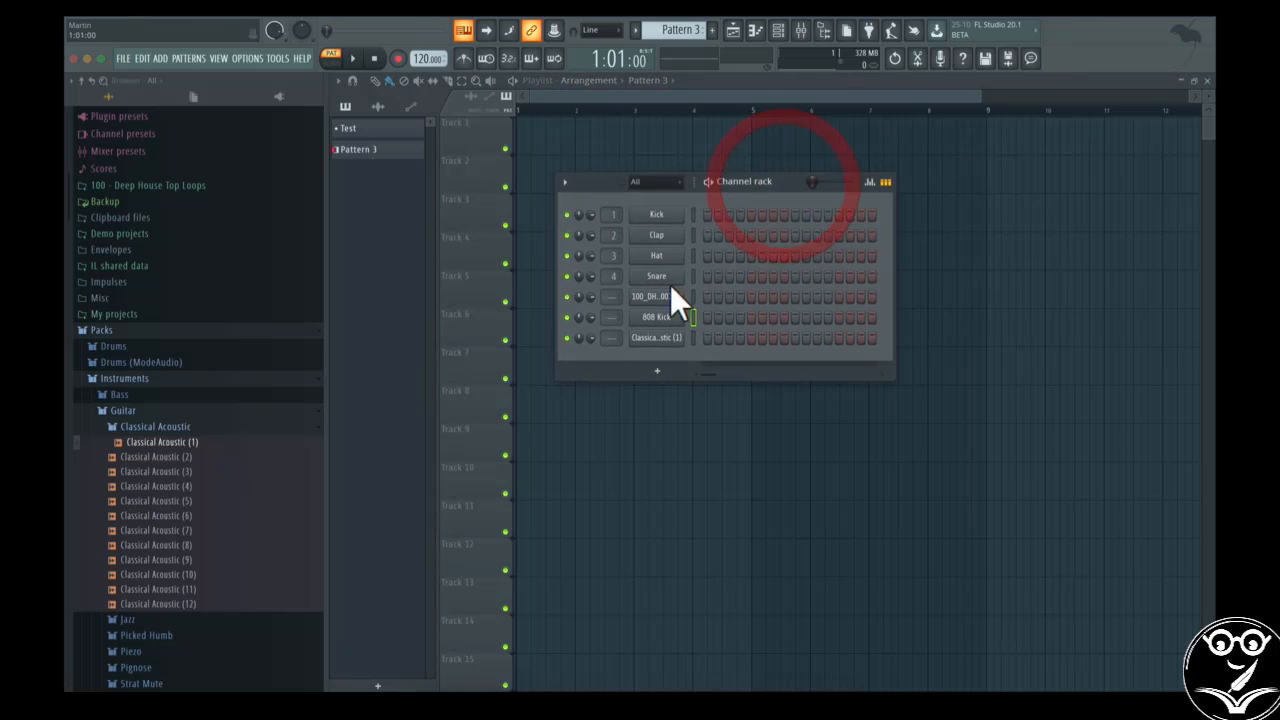
pyautogui.click(658, 339)
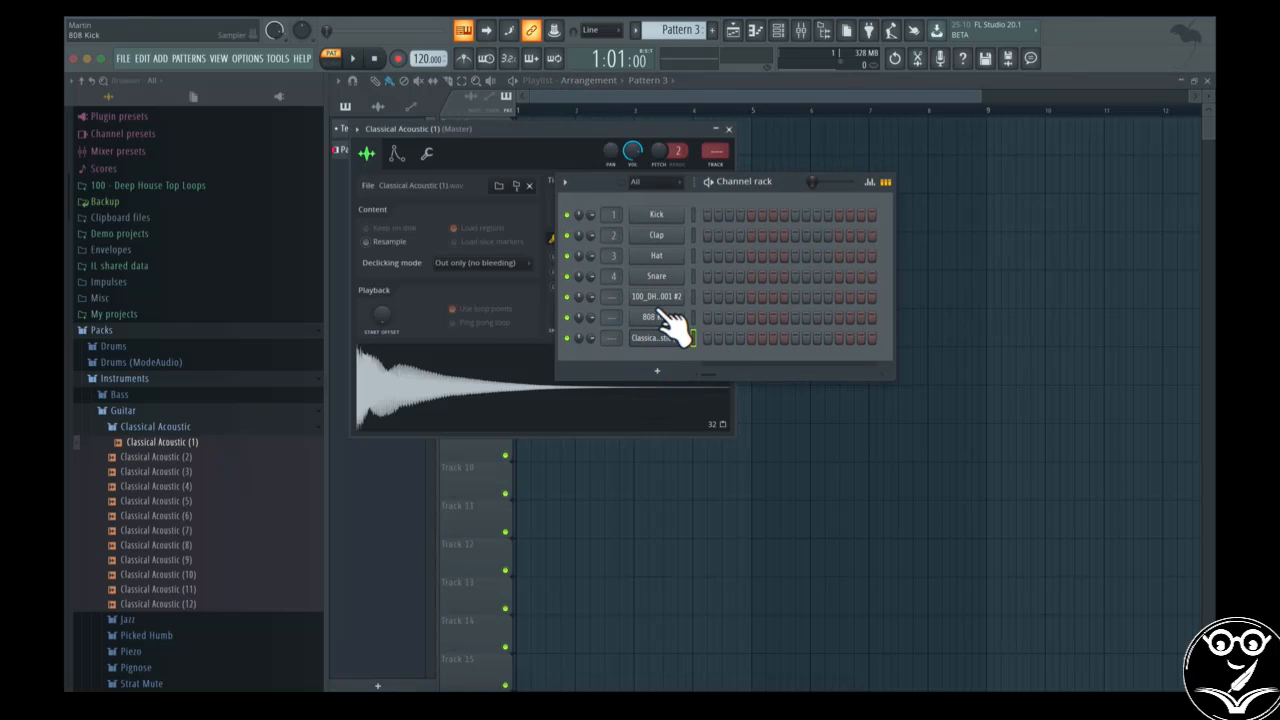
pyautogui.click(658, 300)
pyautogui.click(658, 316)
pyautogui.click(656, 276)
pyautogui.click(656, 255)
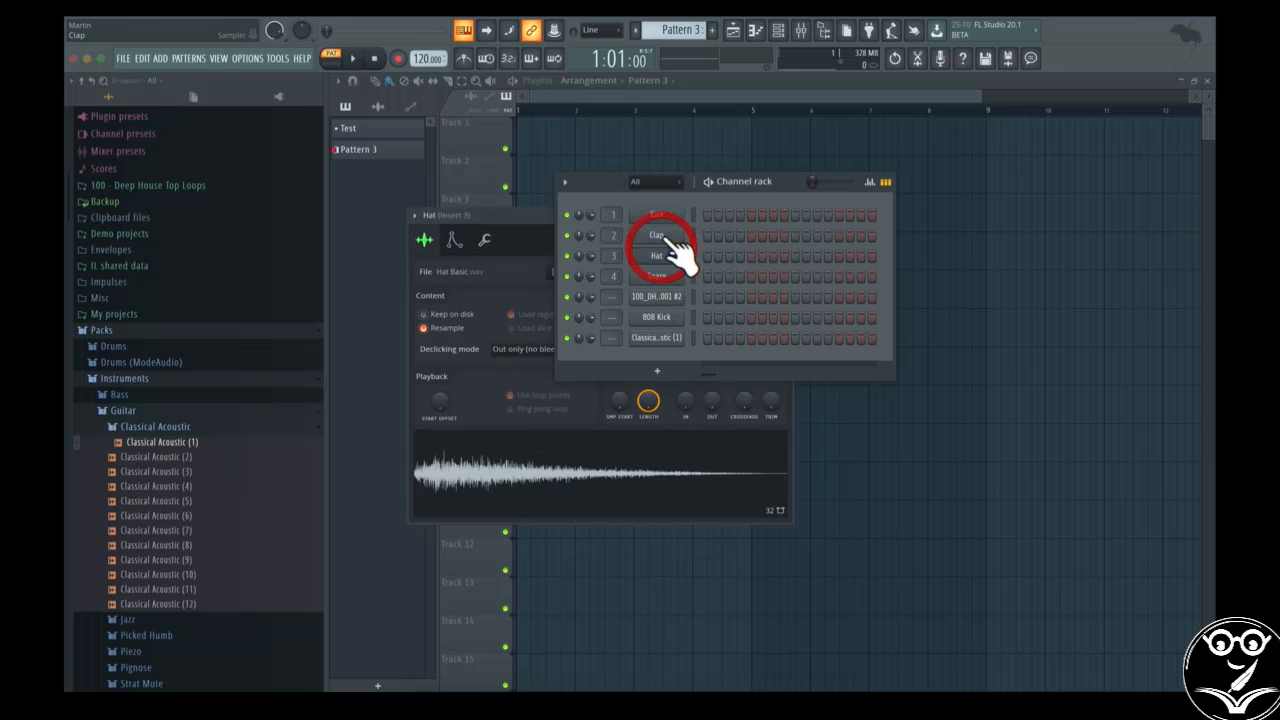
pyautogui.click(656, 235)
pyautogui.click(665, 218)
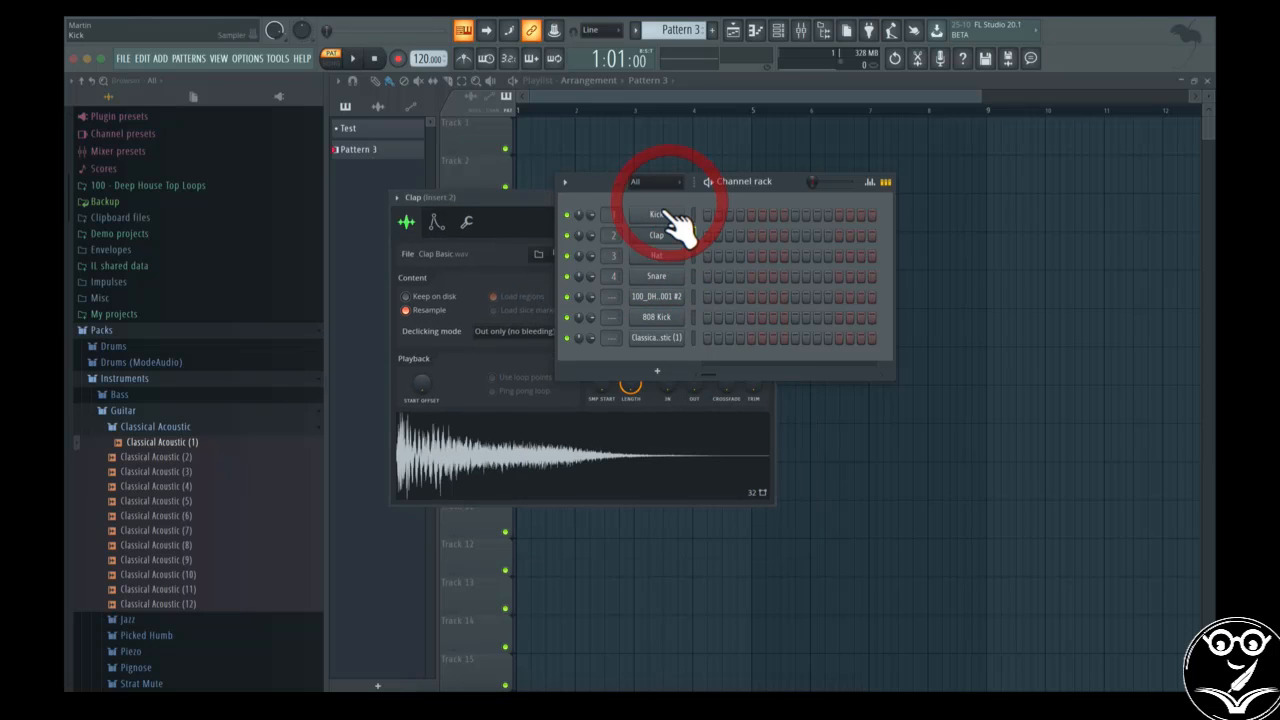
pyautogui.click(540, 182)
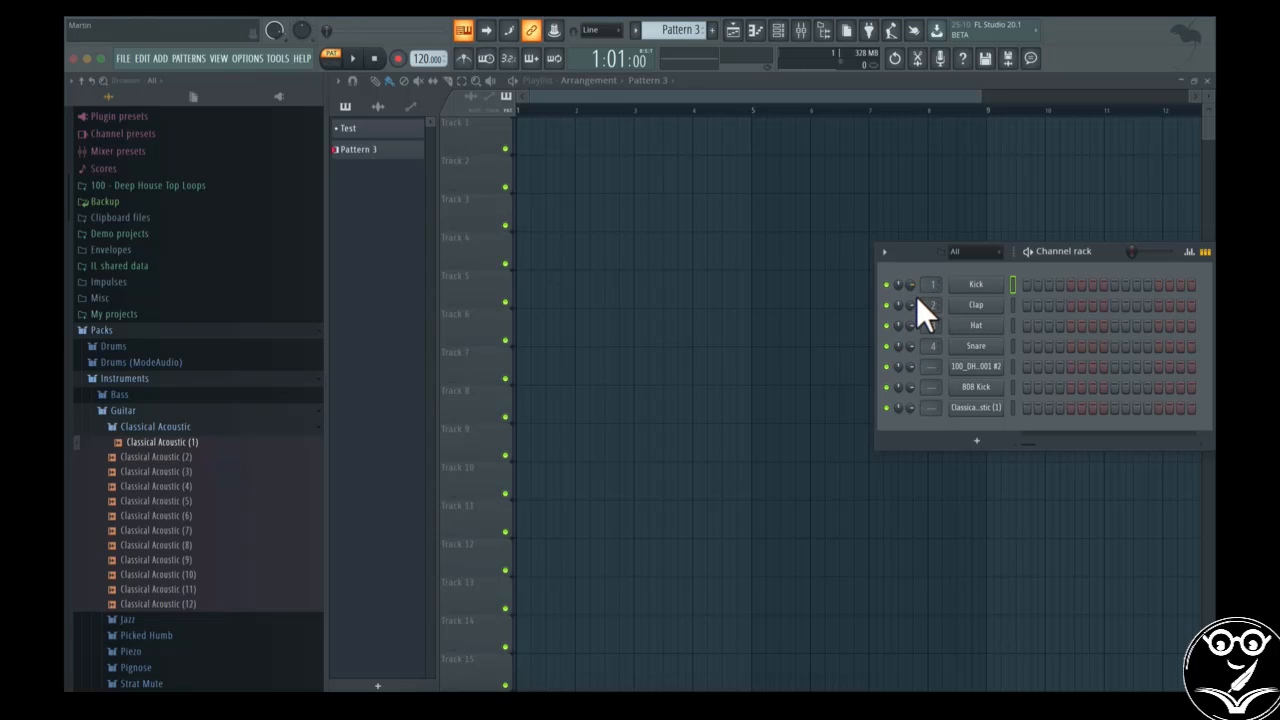
# Open the Kick channel's settings and try out its volume and panning knobs in the channel rack
pyautogui.moveTo(910, 285); pyautogui.dragTo(910, 304)
pyautogui.click(978, 286)
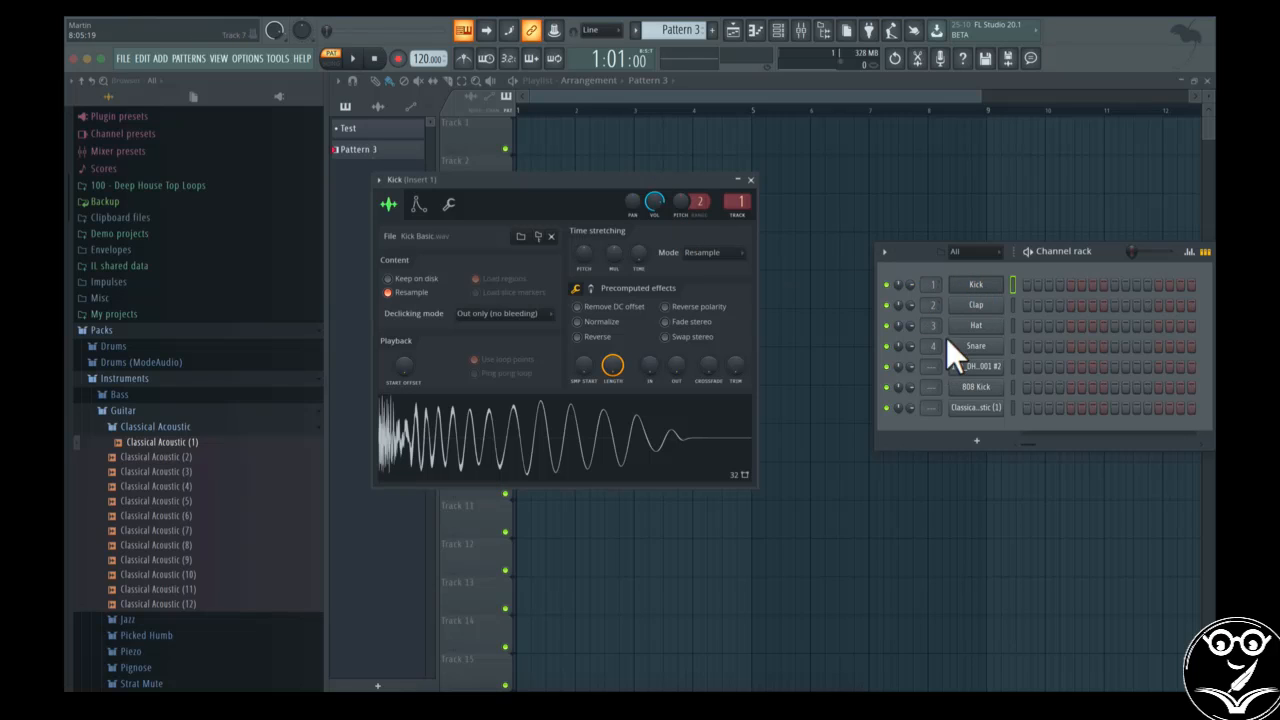
pyautogui.moveTo(910, 285); pyautogui.dragTo(910, 279)
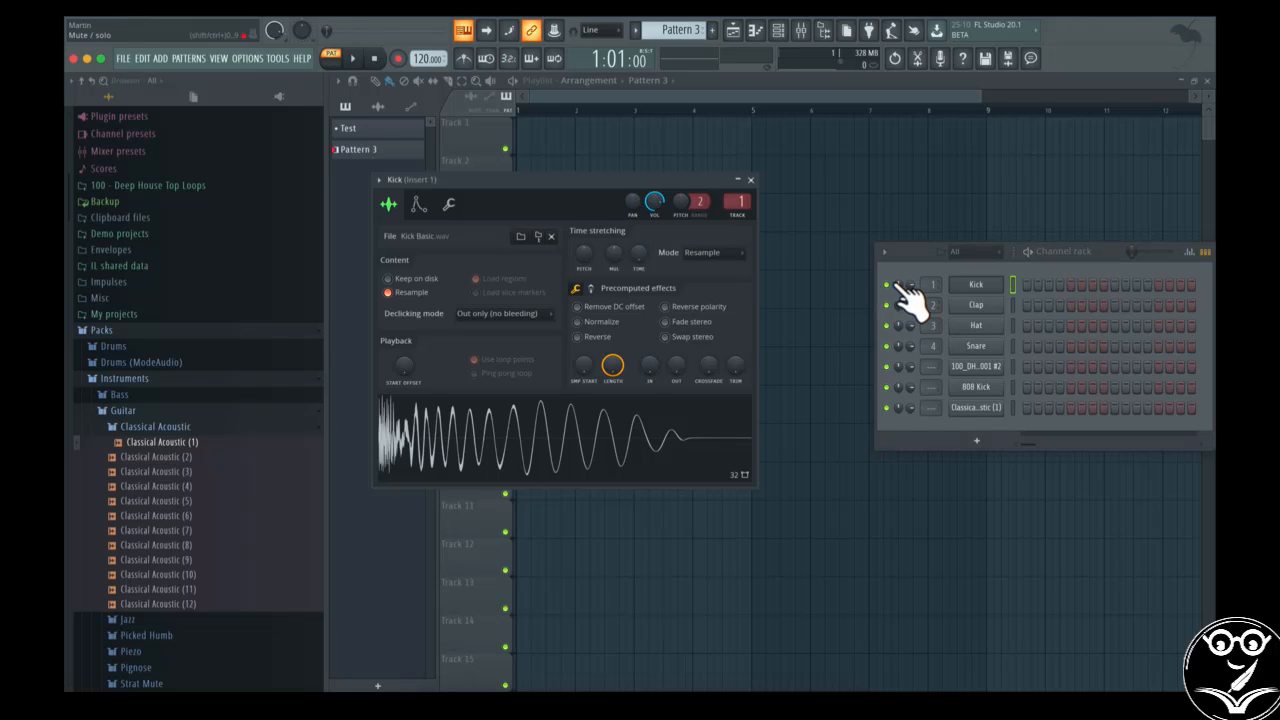
pyautogui.moveTo(898, 284); pyautogui.dragTo(898, 290)
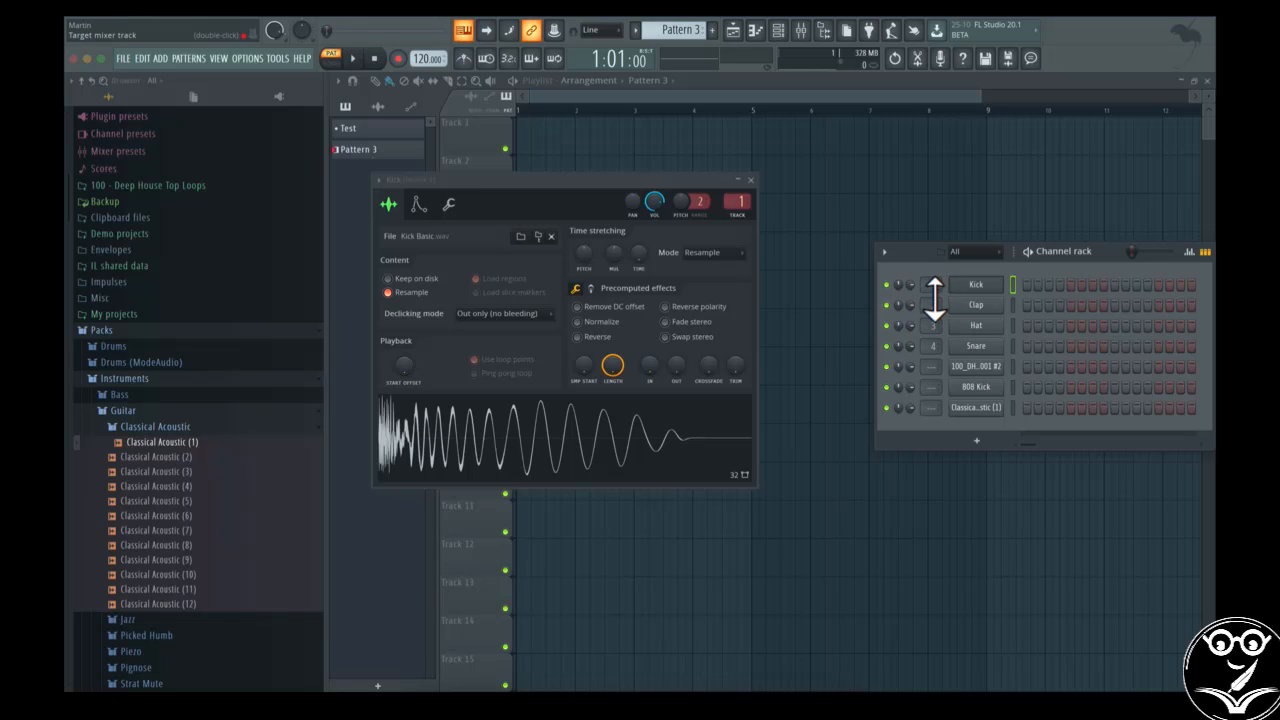
# Show the mixer below the channel rack and route the Kick channel to mixer track 10
pyautogui.moveTo(934, 298)
pyautogui.mouseDown()
pyautogui.moveTo(934, 278)
pyautogui.moveTo(934, 298)
pyautogui.mouseUp()
pyautogui.click(801, 30)
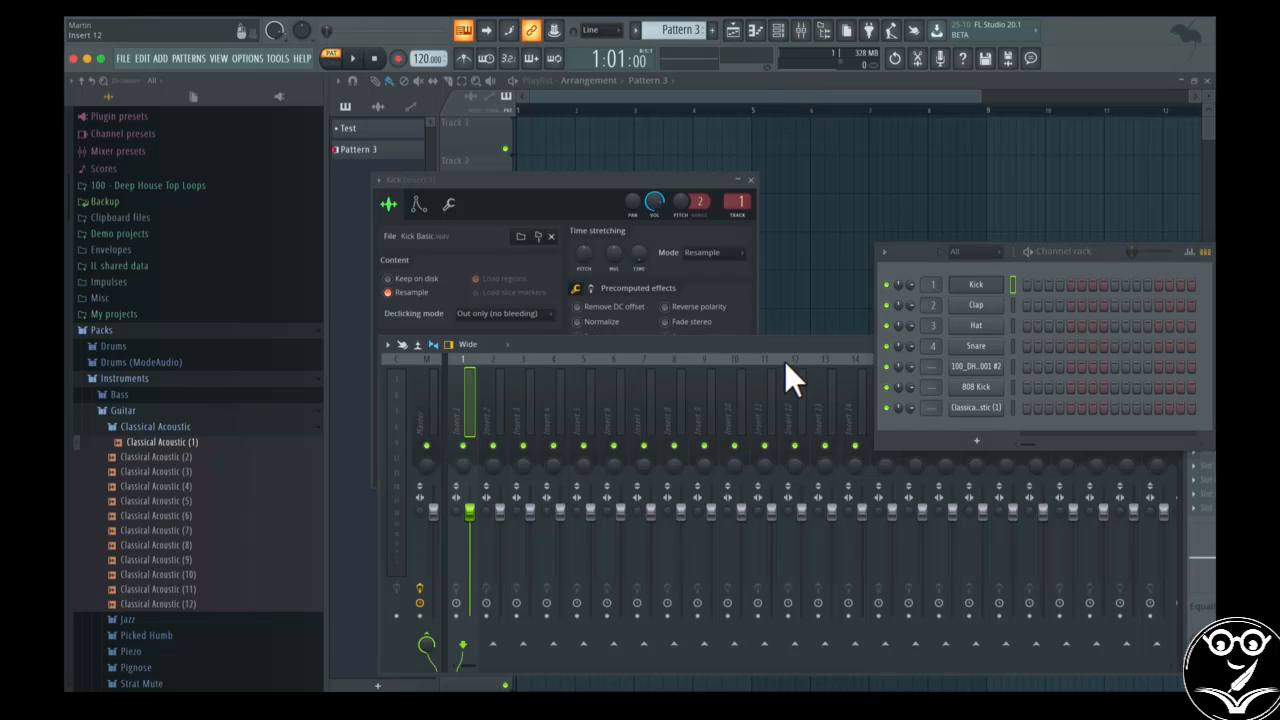
pyautogui.moveTo(812, 339); pyautogui.dragTo(687, 354)
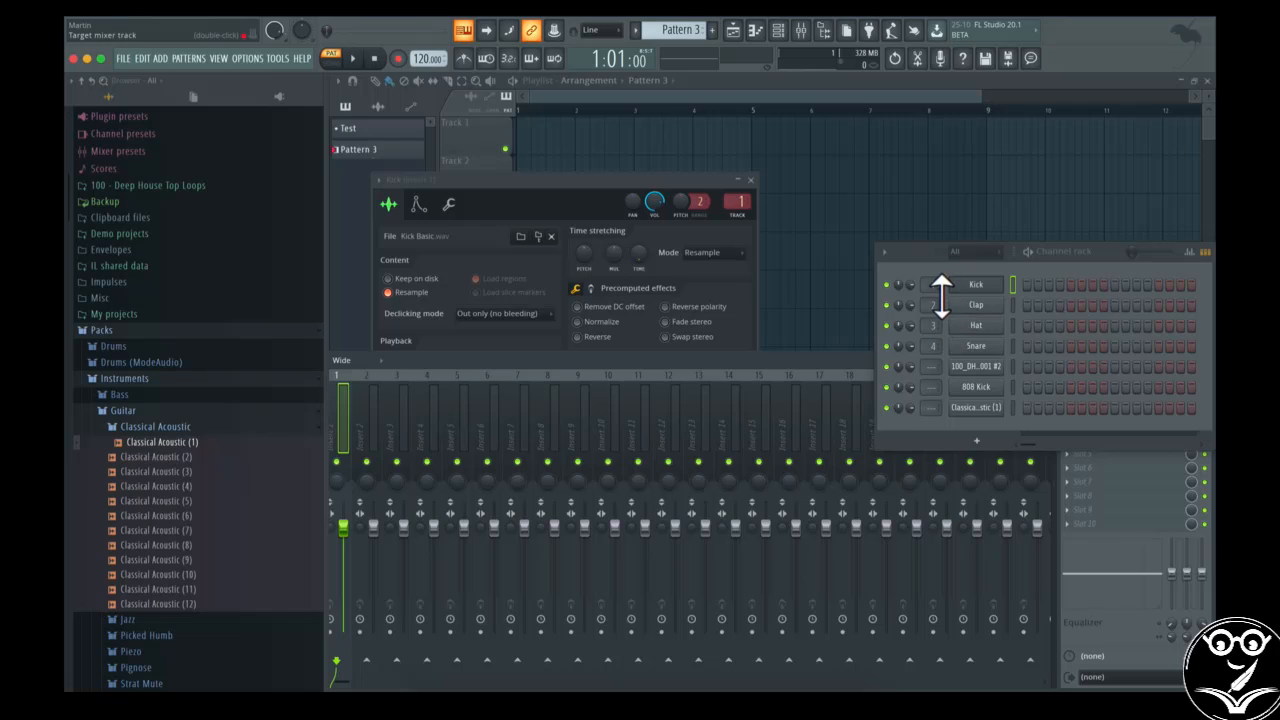
pyautogui.moveTo(938, 291); pyautogui.dragTo(938, 250)
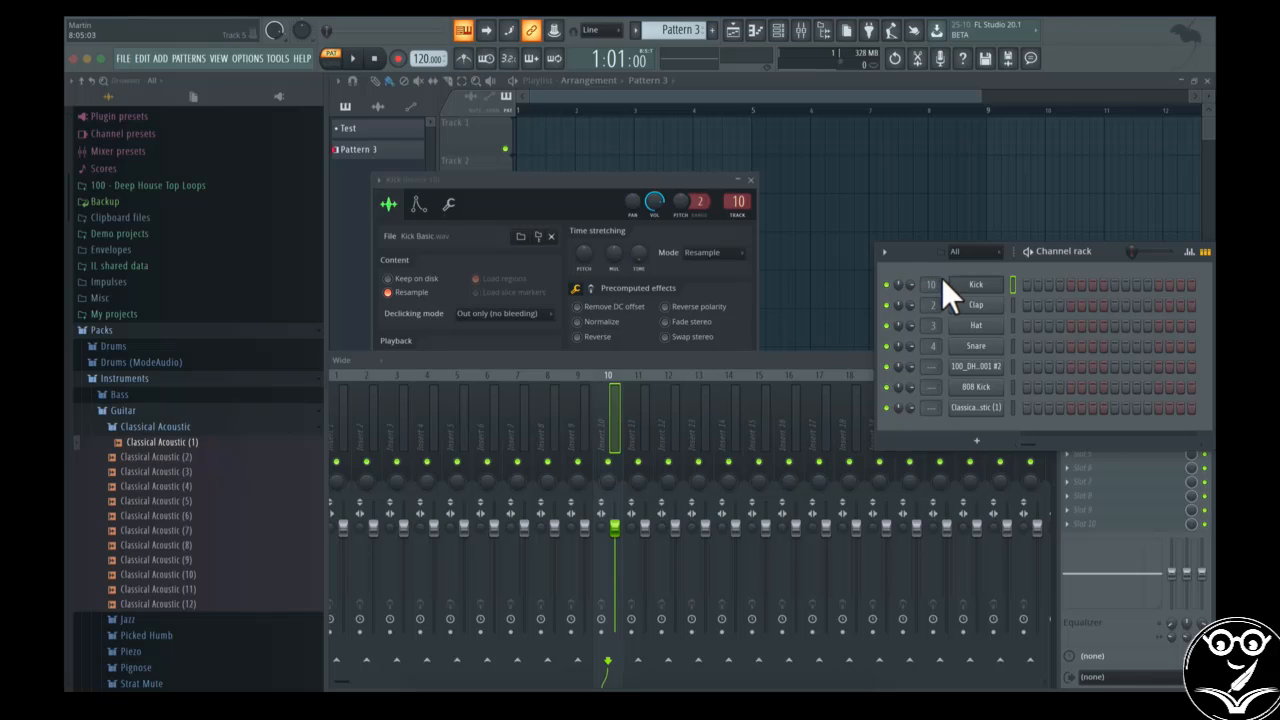
pyautogui.moveTo(939, 290)
pyautogui.mouseDown()
pyautogui.moveTo(939, 315)
pyautogui.moveTo(939, 290)
pyautogui.mouseUp()
pyautogui.rightClick(937, 294)
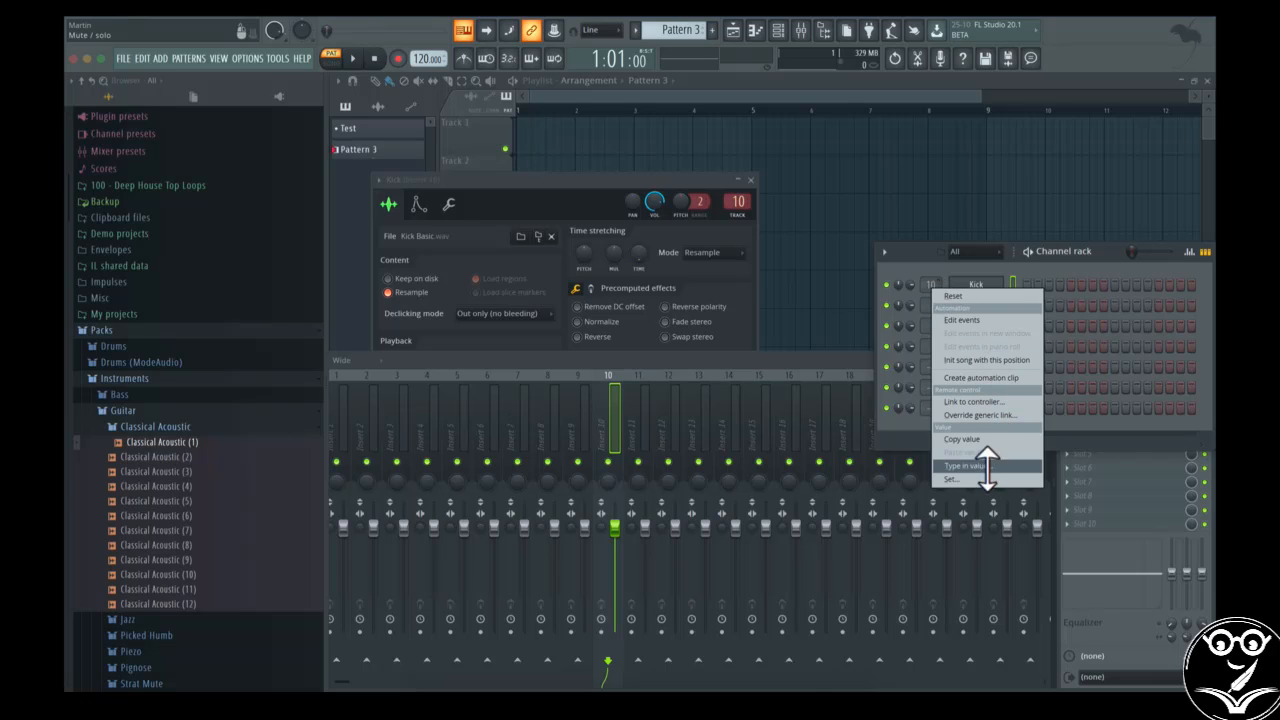
pyautogui.click(1010, 271)
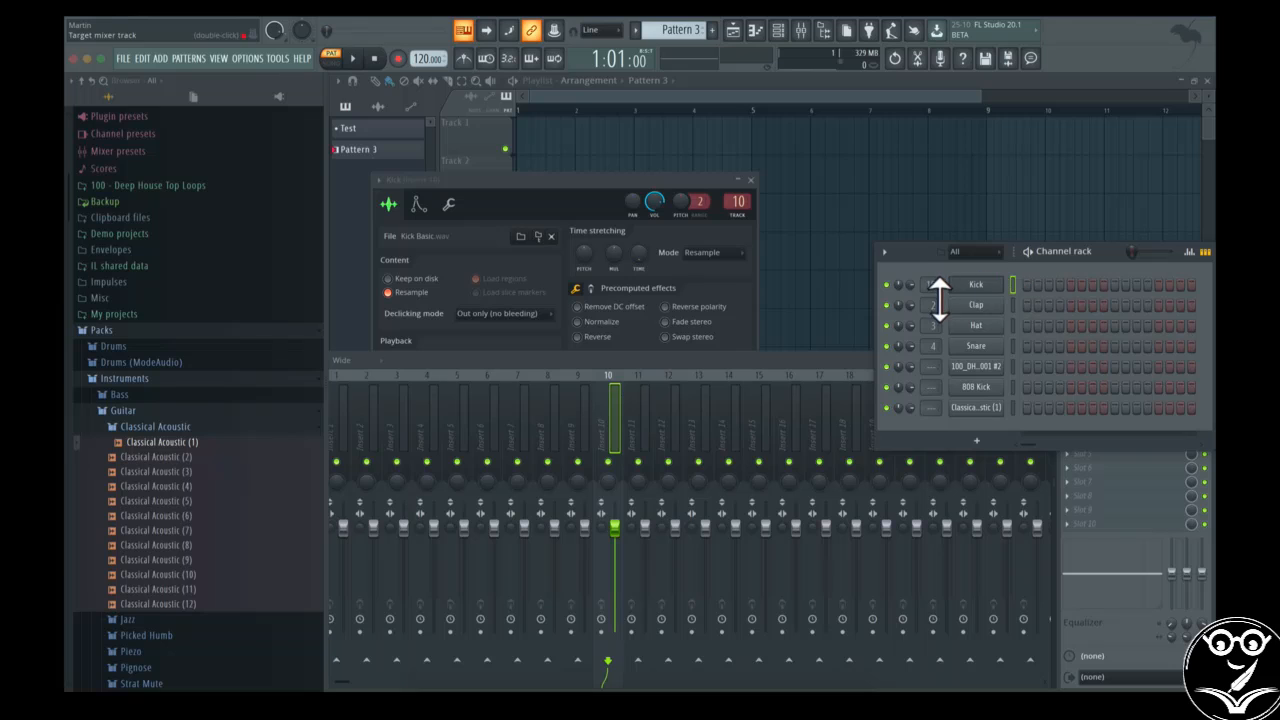
pyautogui.moveTo(937, 289); pyautogui.dragTo(937, 290)
# Copy the Kick channel's mixer track value and paste it onto the Clap channel's mixer track
pyautogui.rightClick(935, 283)
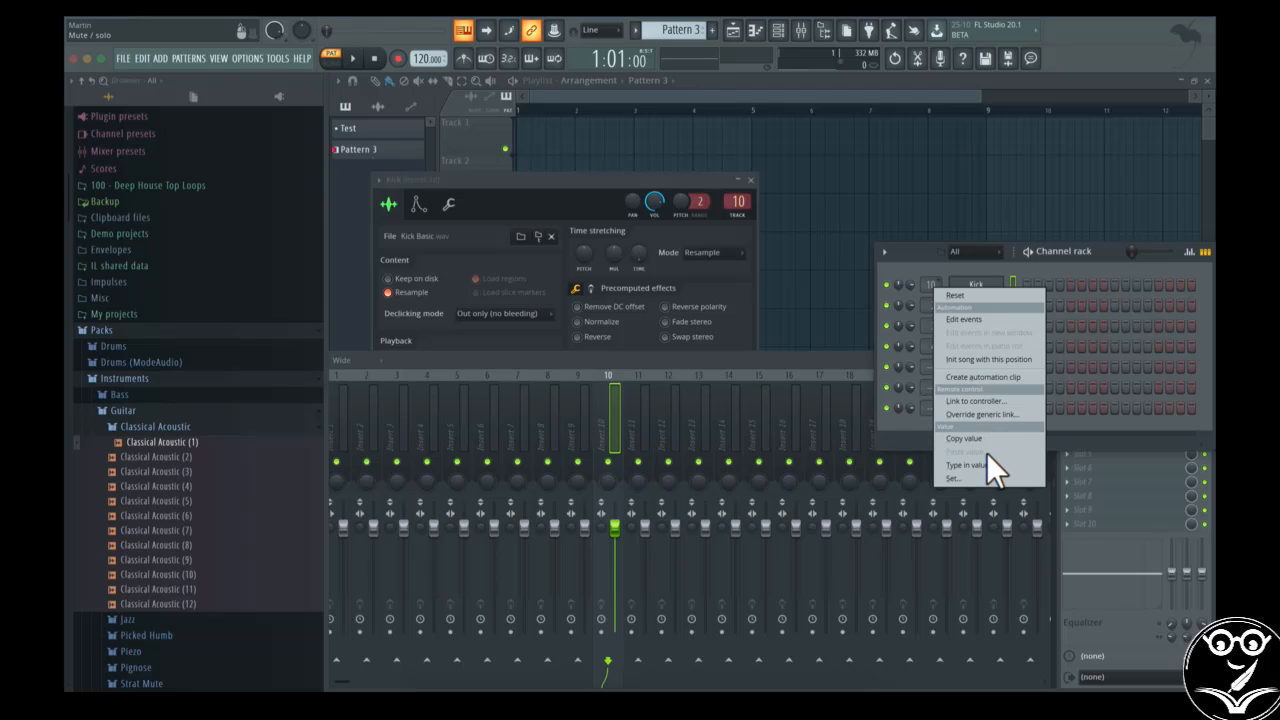
pyautogui.click(919, 238)
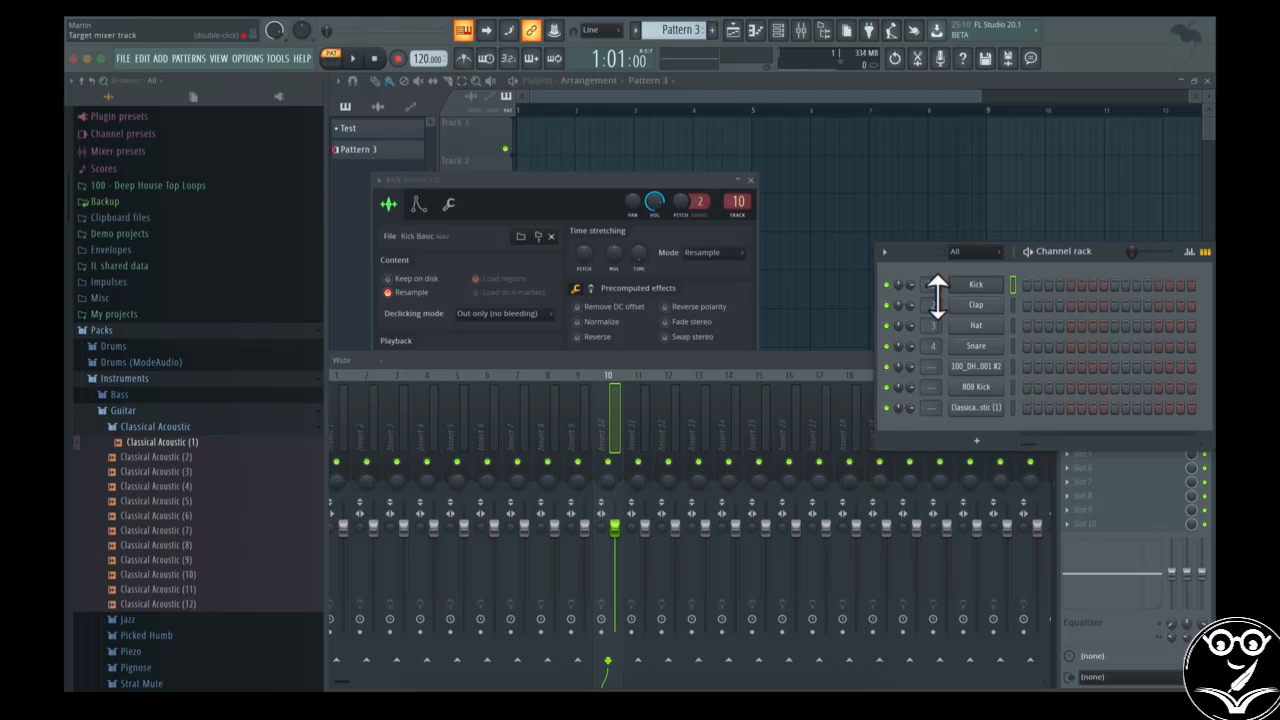
pyautogui.rightClick(933, 289)
pyautogui.rightClick(930, 302)
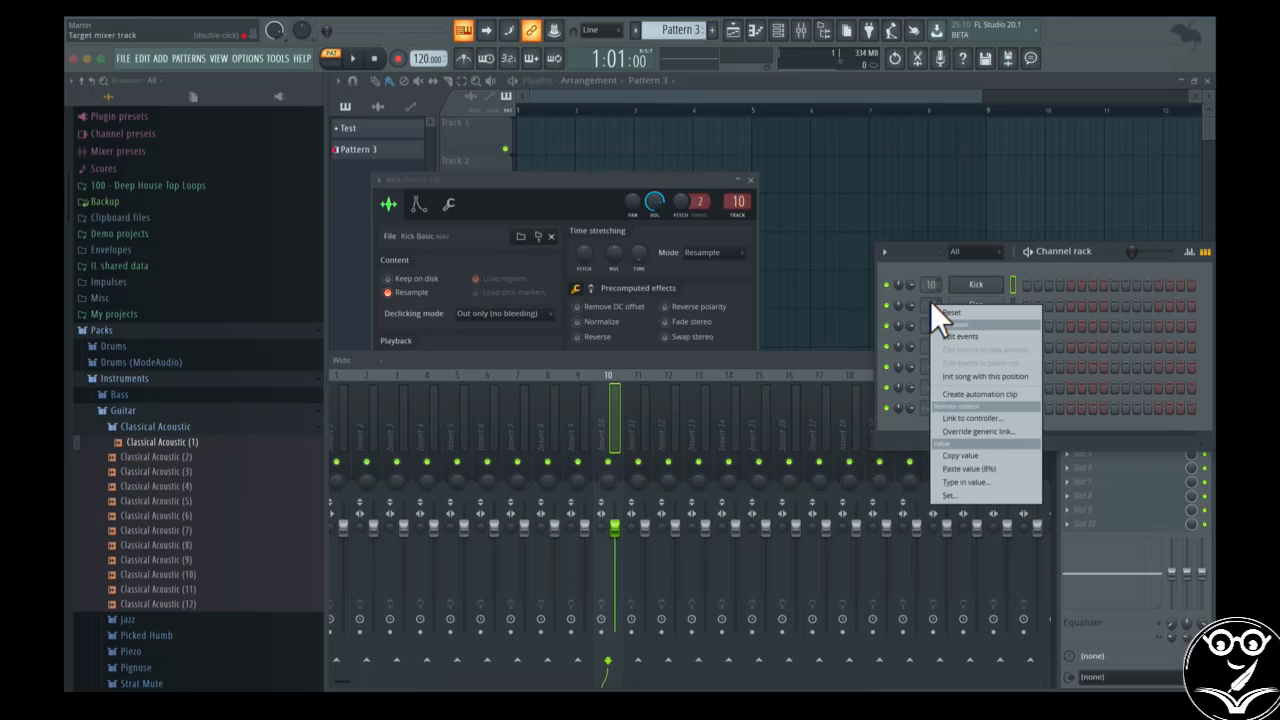
pyautogui.click(966, 466)
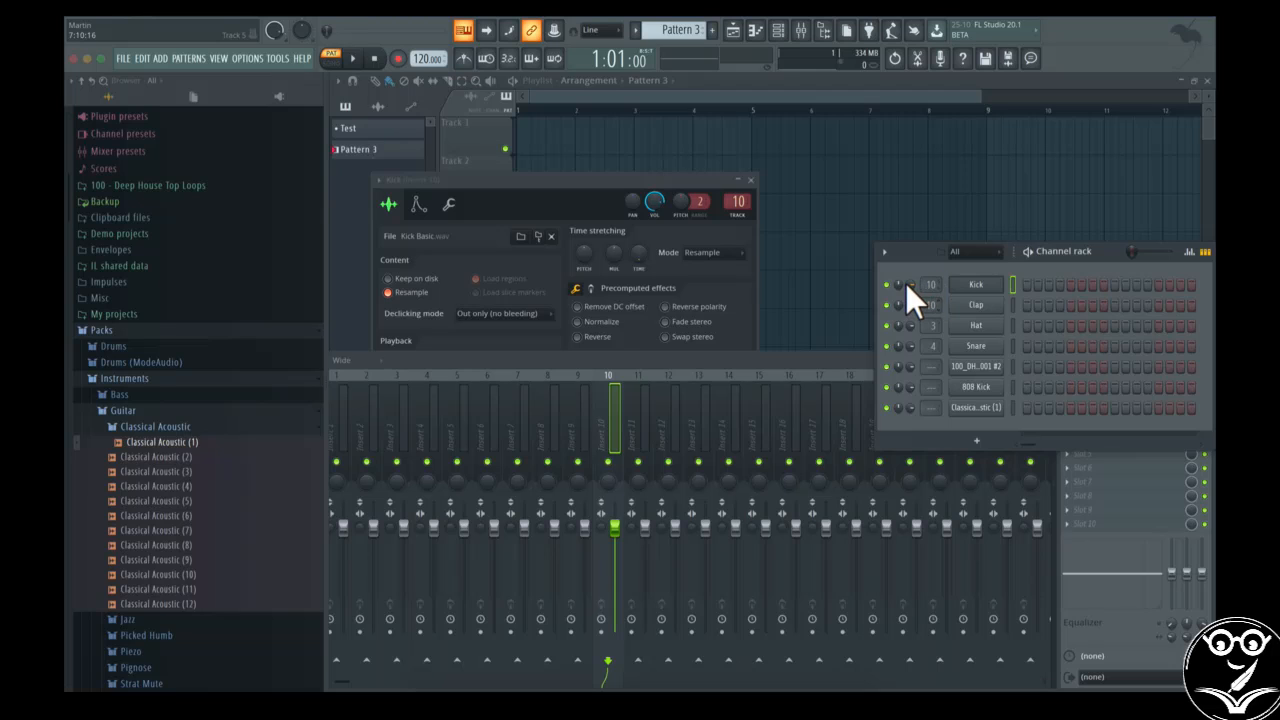
# Copy the Kick channel's volume value and paste it onto the Hat channel's volume
pyautogui.rightClick(905, 283)
pyautogui.click(982, 448)
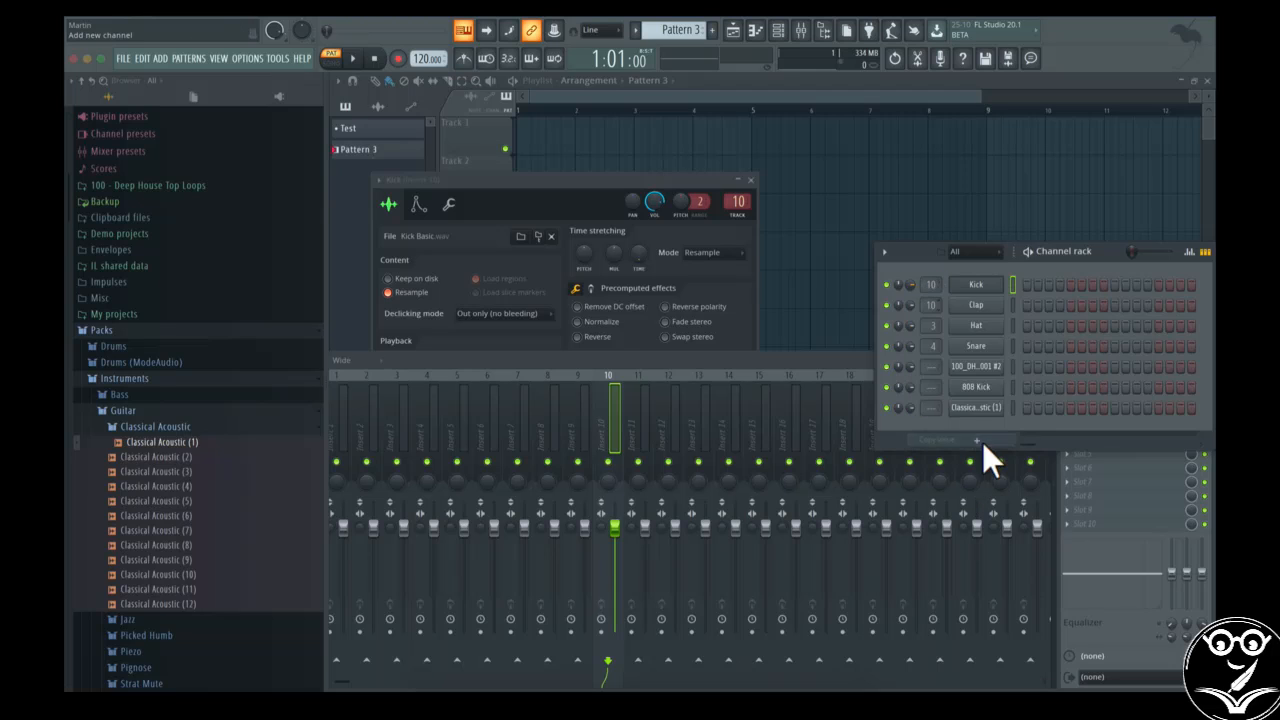
pyautogui.rightClick(912, 328)
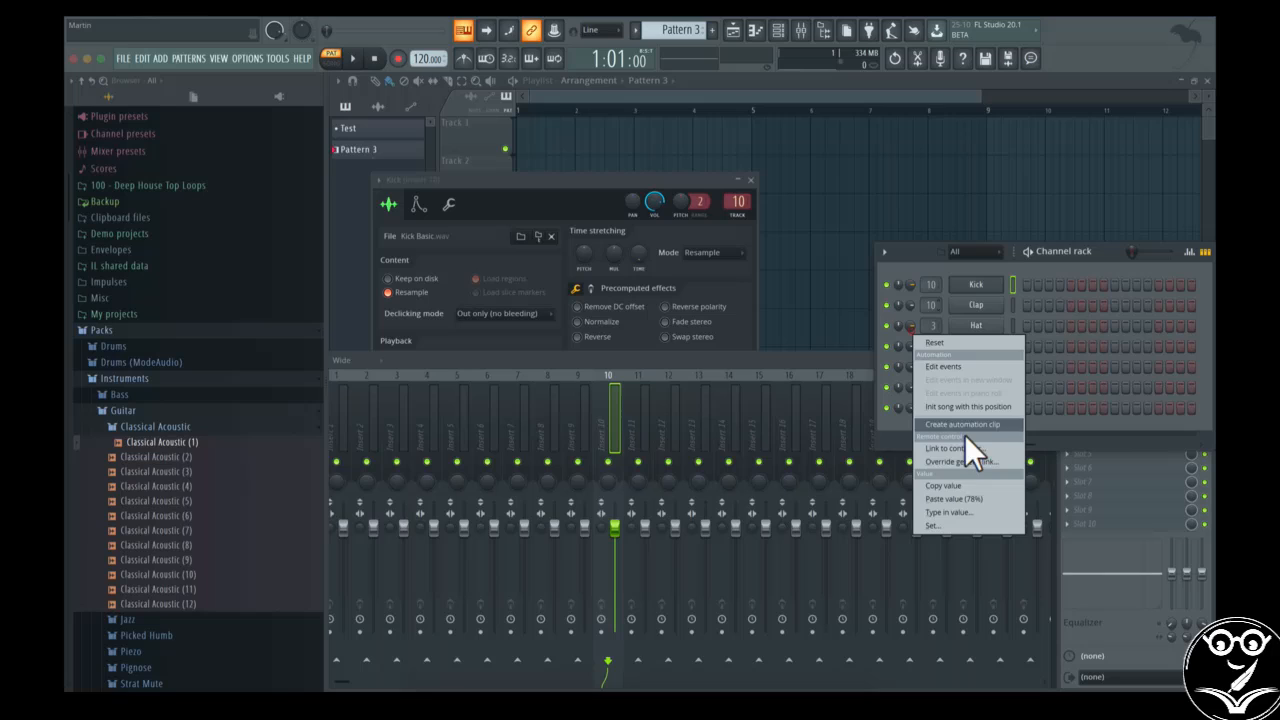
pyautogui.click(972, 497)
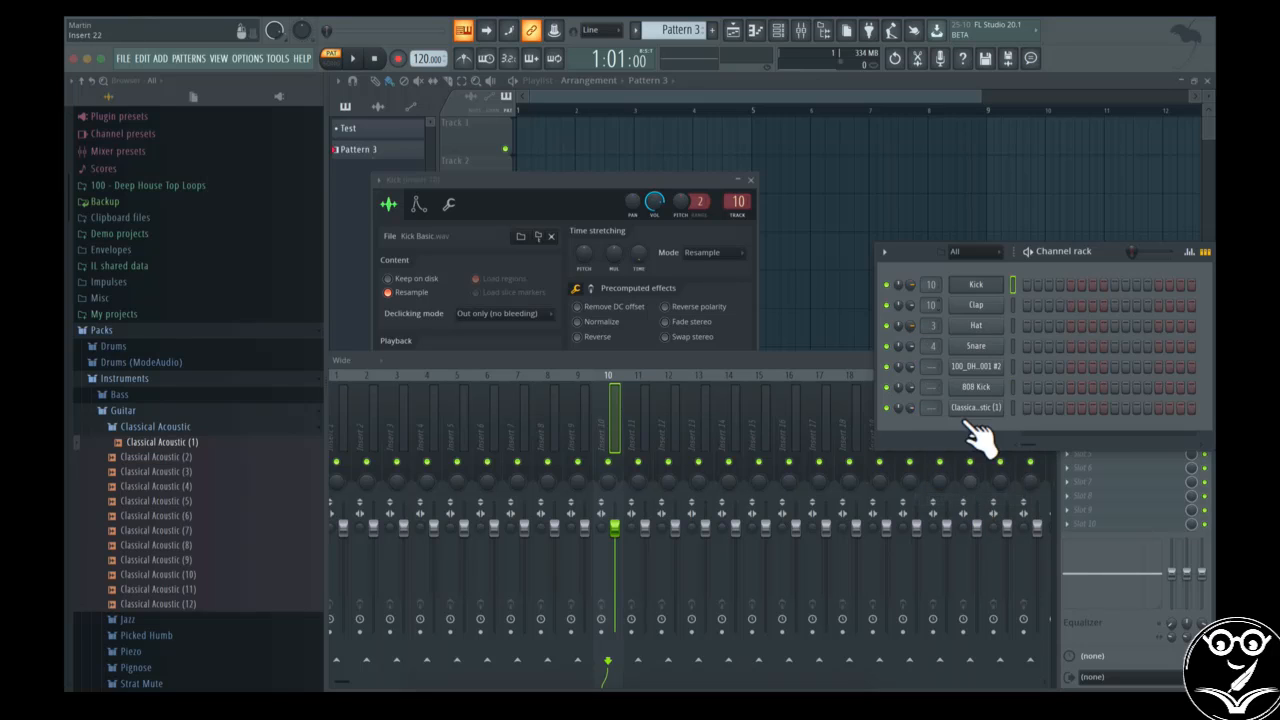
# Enter 20 as the Kick channel's mixer track number
pyautogui.rightClick(930, 286)
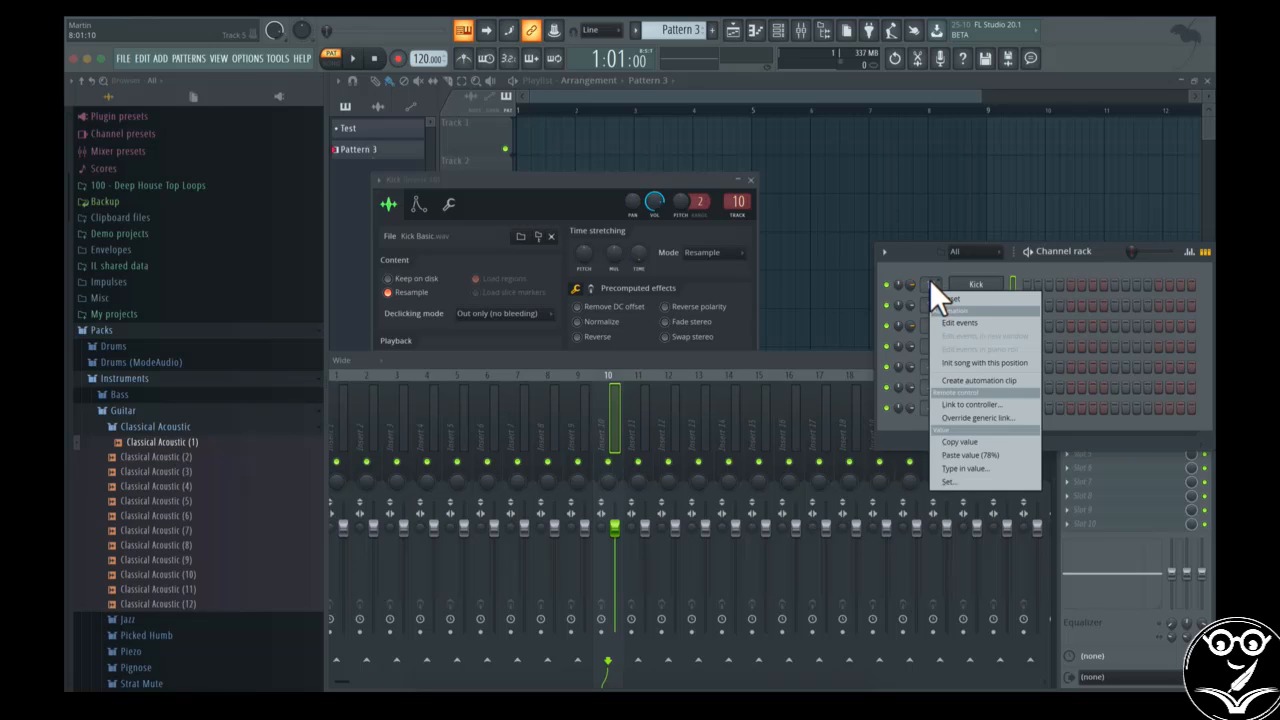
pyautogui.click(930, 281)
pyautogui.rightClick(930, 281)
pyautogui.click(980, 468)
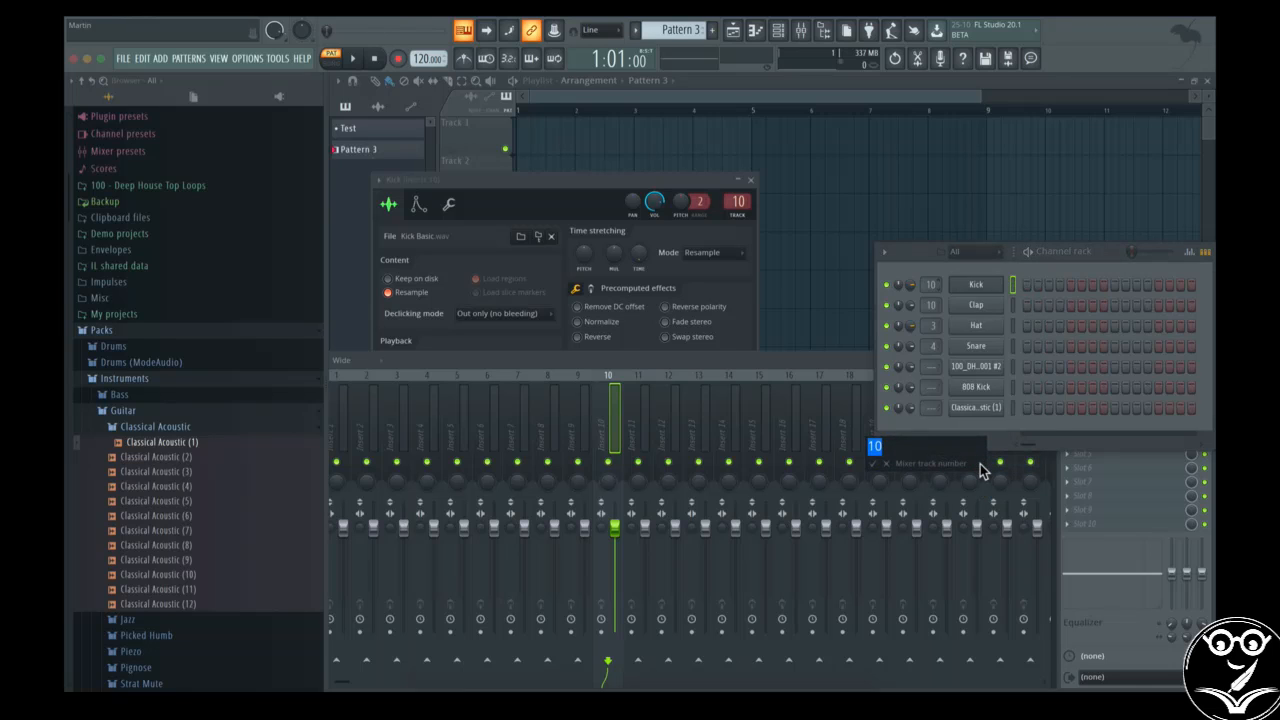
pyautogui.write('20')
pyautogui.press('Return')
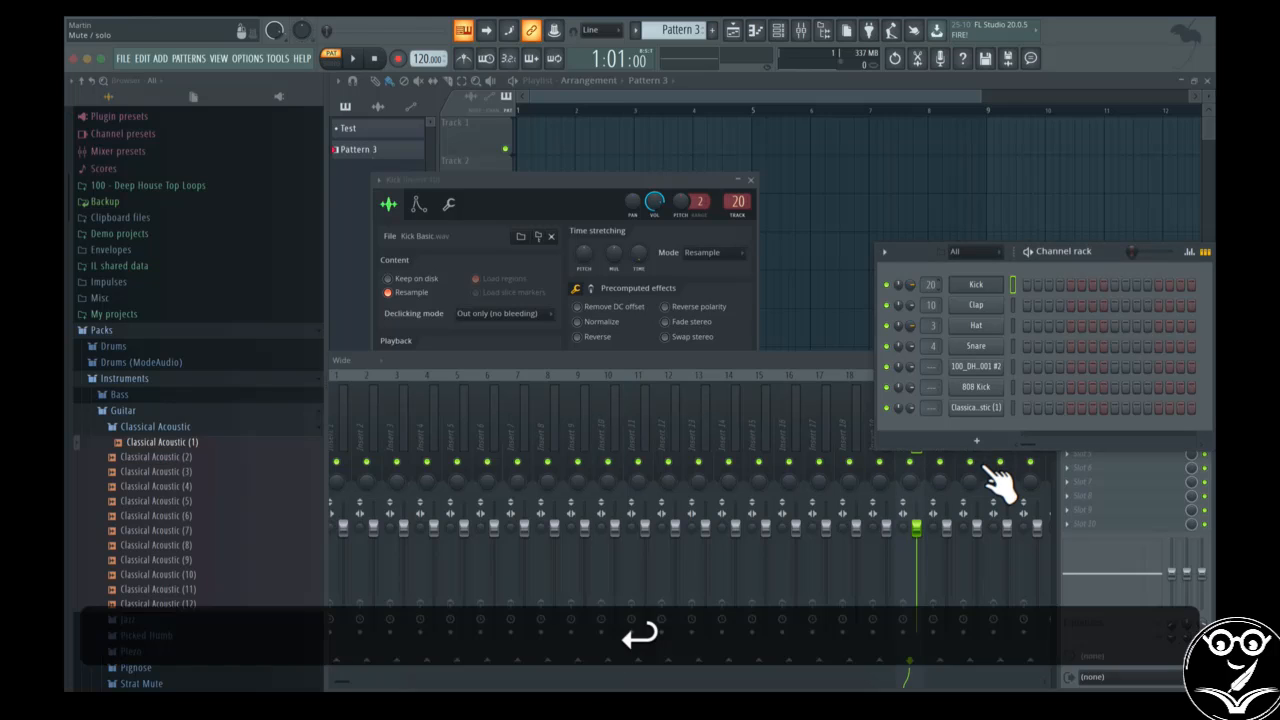
# Close the Kick channel settings and the mixer, and move the channel rack to the middle of the playlist
pyautogui.click(962, 60)
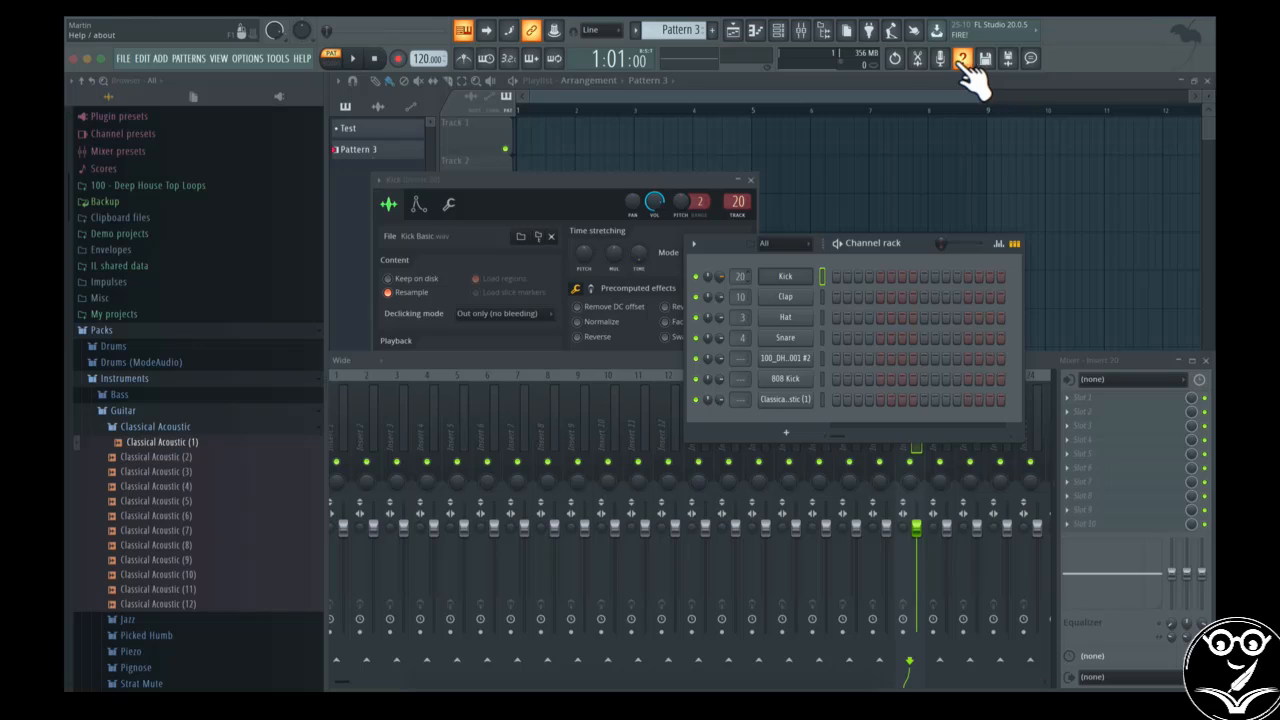
pyautogui.click(750, 180)
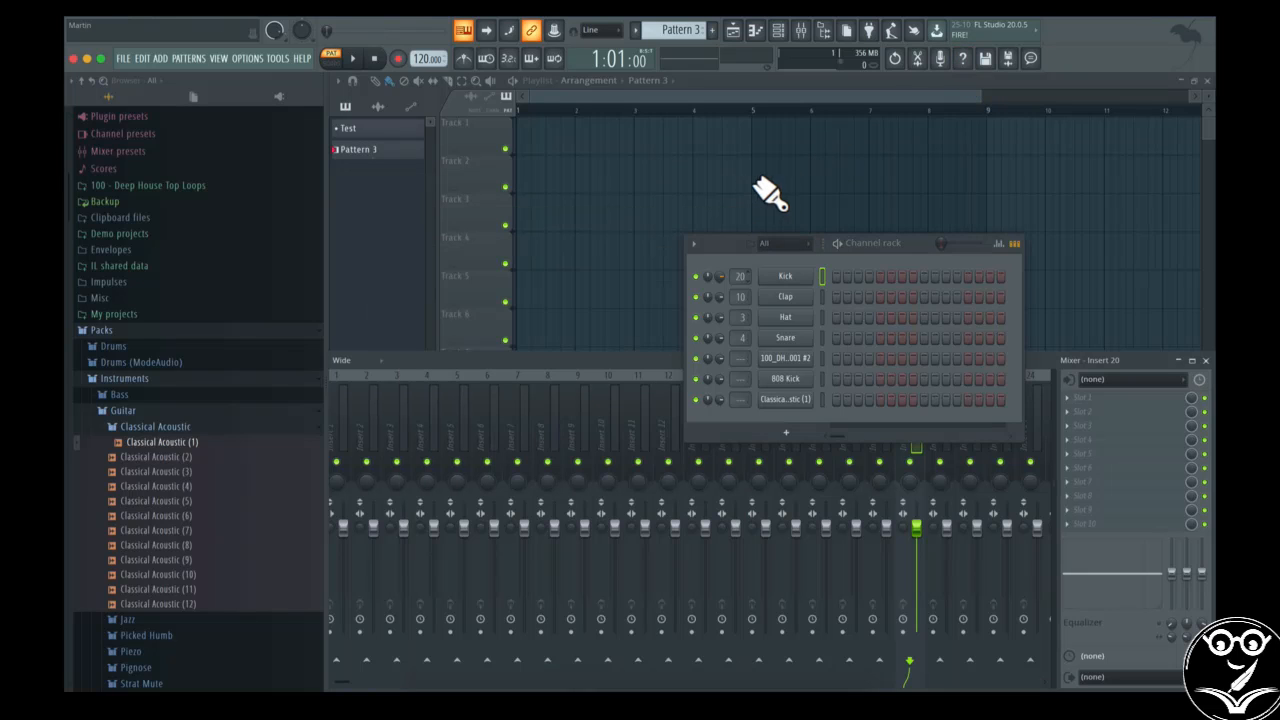
pyautogui.click(1205, 360)
pyautogui.moveTo(888, 248); pyautogui.dragTo(770, 291)
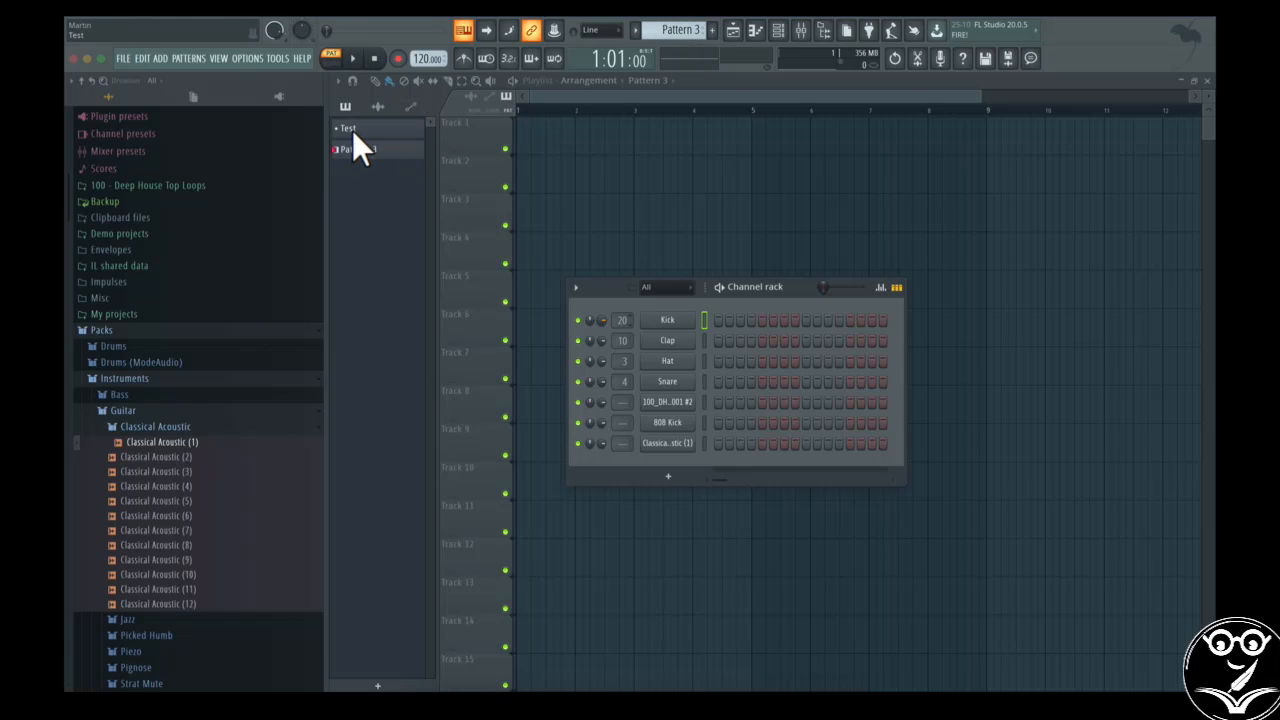
# Add a new pattern named Kick with a dark blue color
pyautogui.click(711, 31)
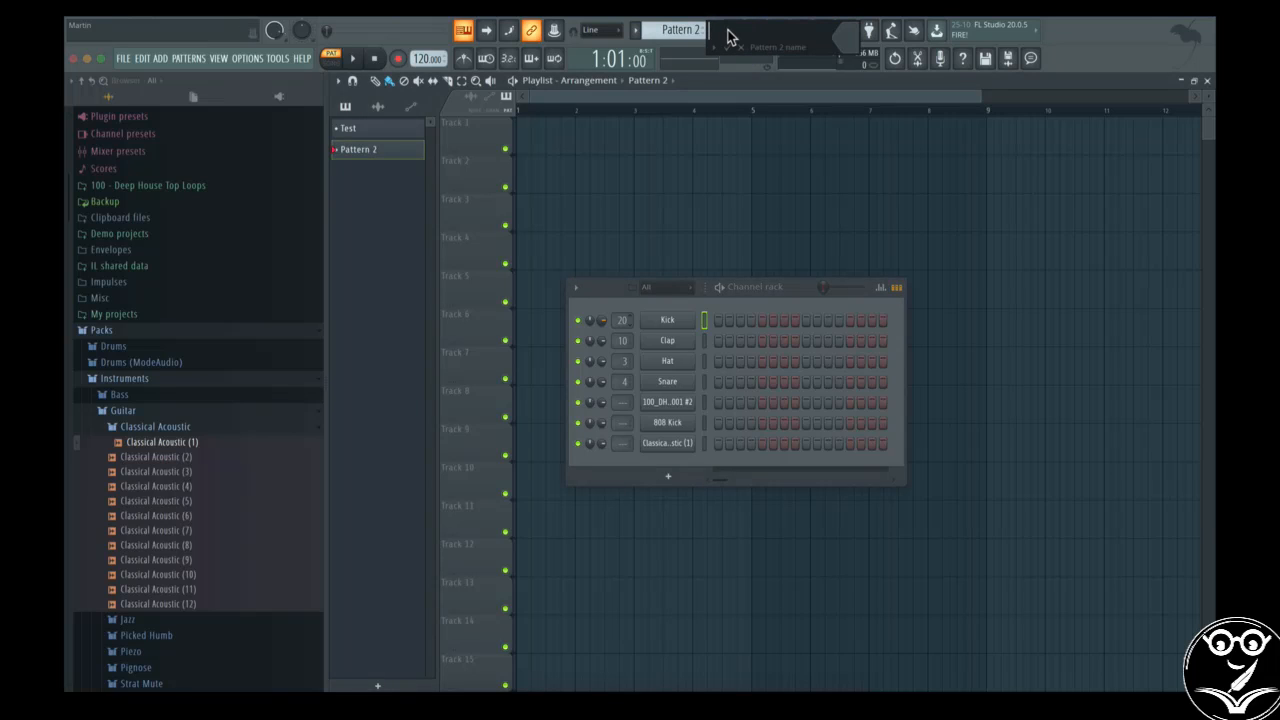
pyautogui.write('Kick')
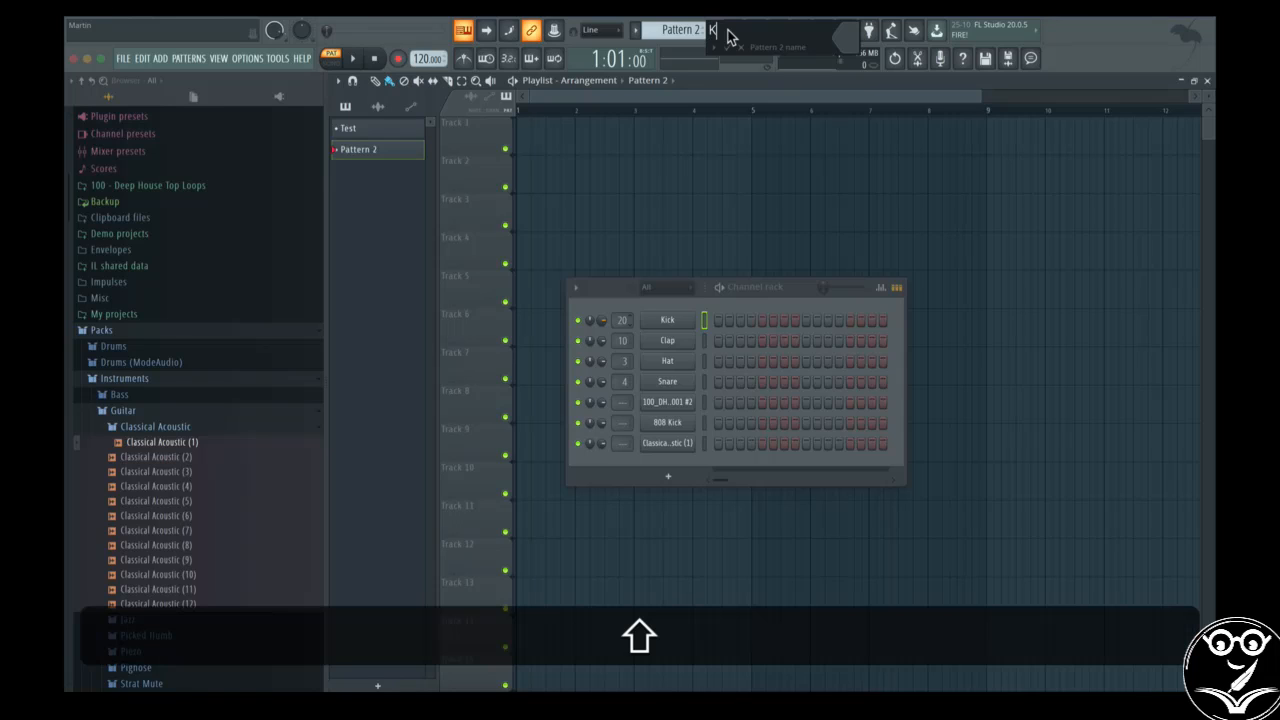
pyautogui.click(847, 29)
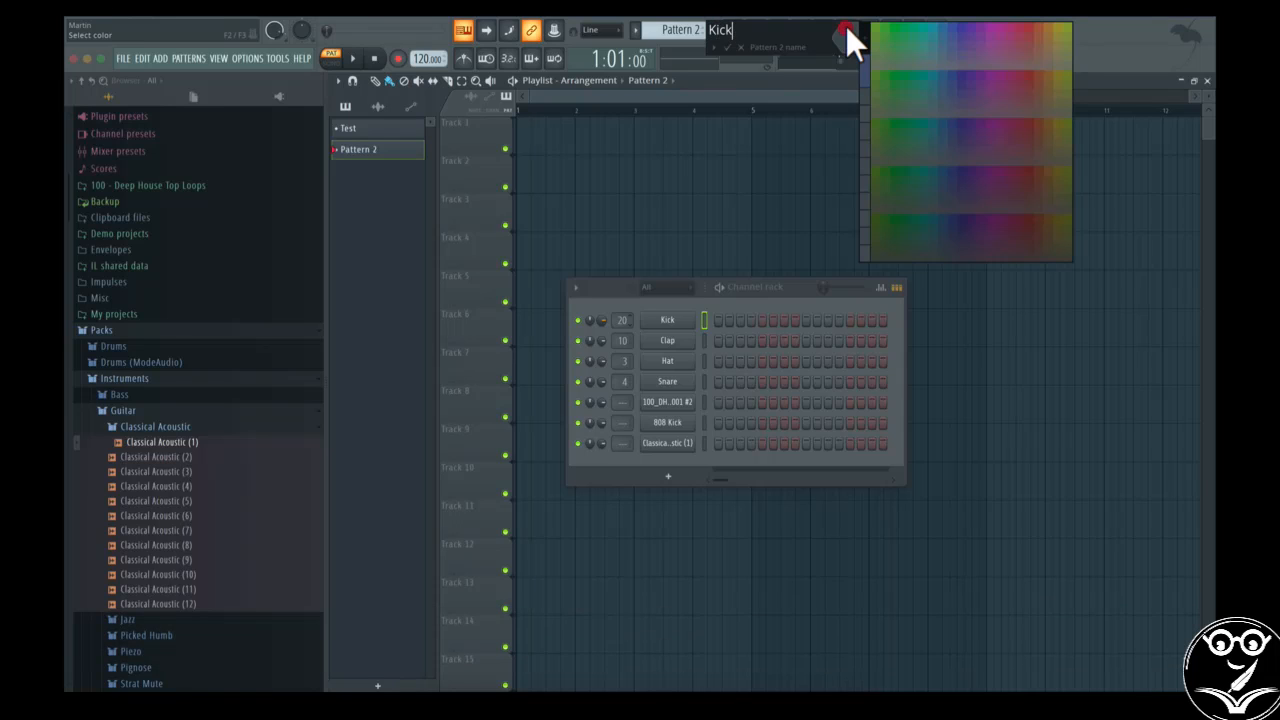
pyautogui.click(867, 82)
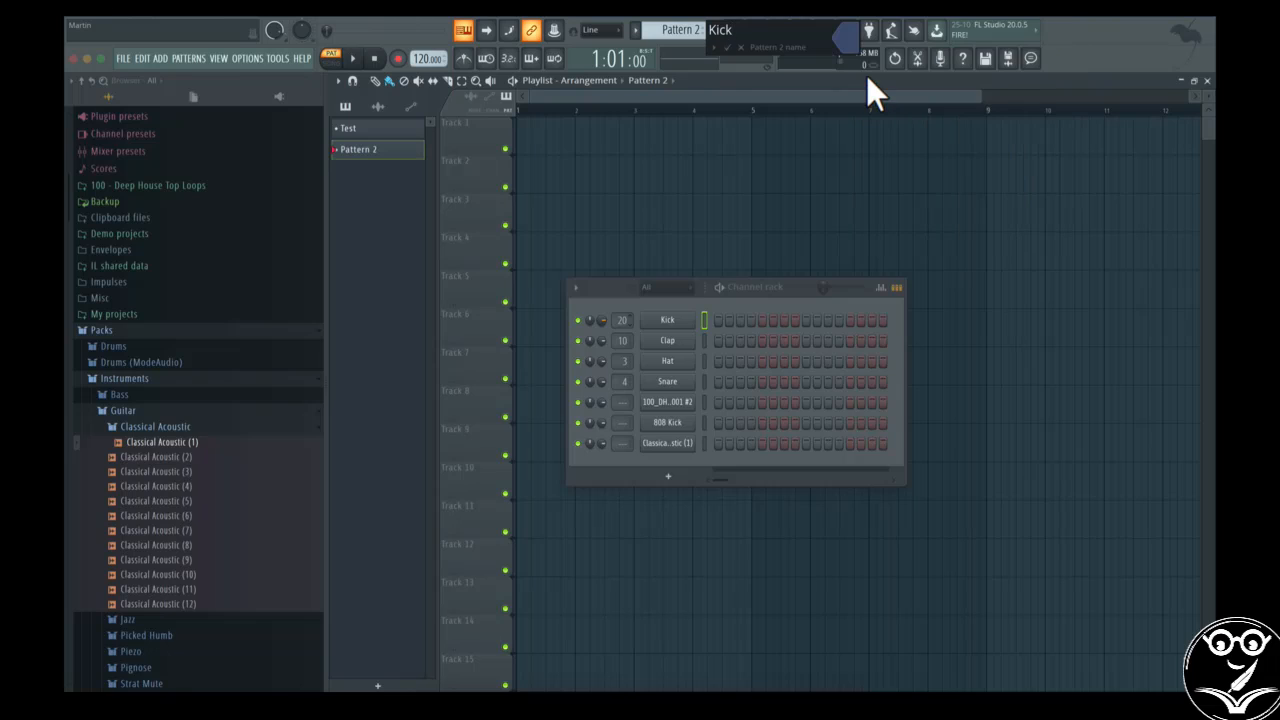
pyautogui.click(728, 47)
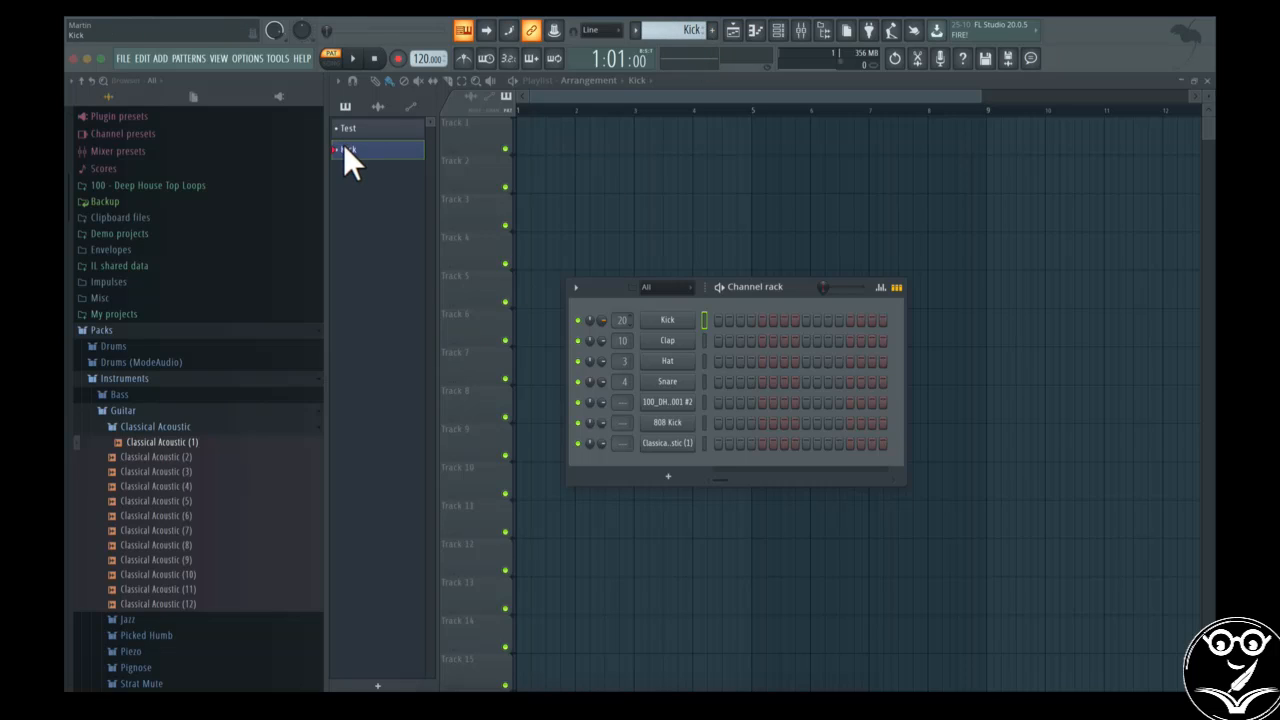
# Recolor the Kick channel in the channel rack with the same dark blue as the Kick pattern
pyautogui.rightClick(680, 322)
pyautogui.click(736, 357)
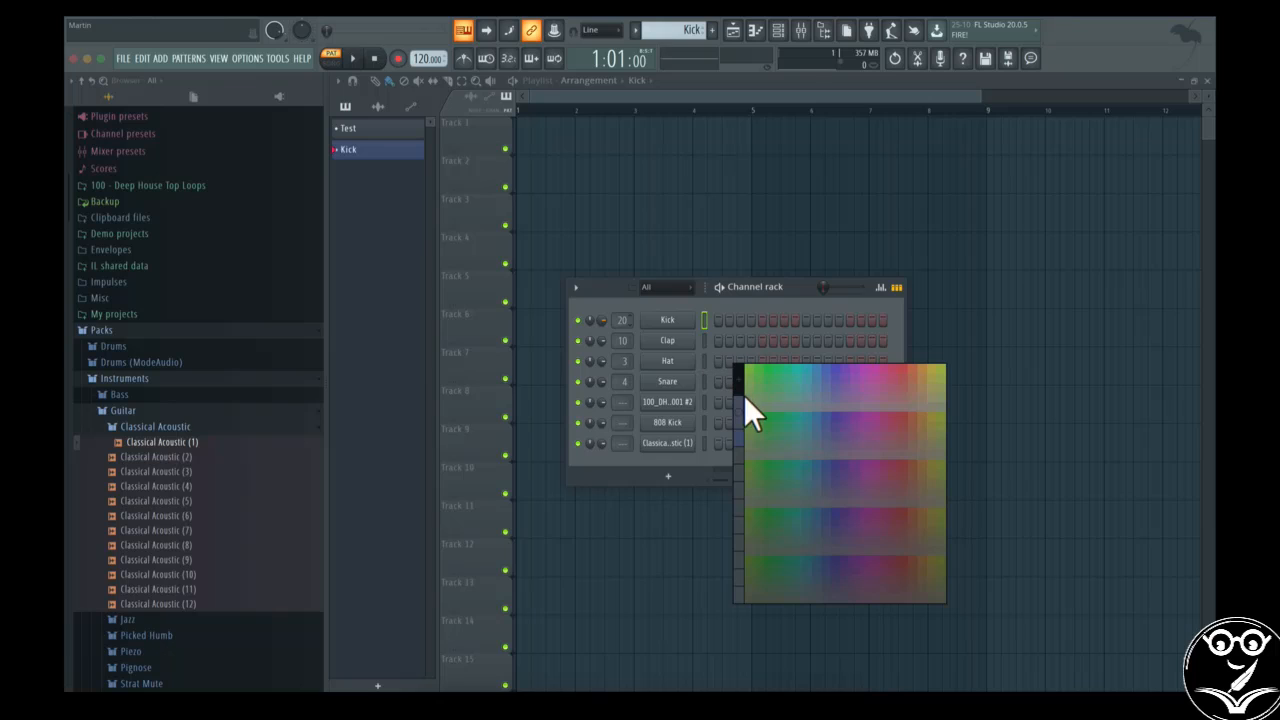
pyautogui.click(740, 405)
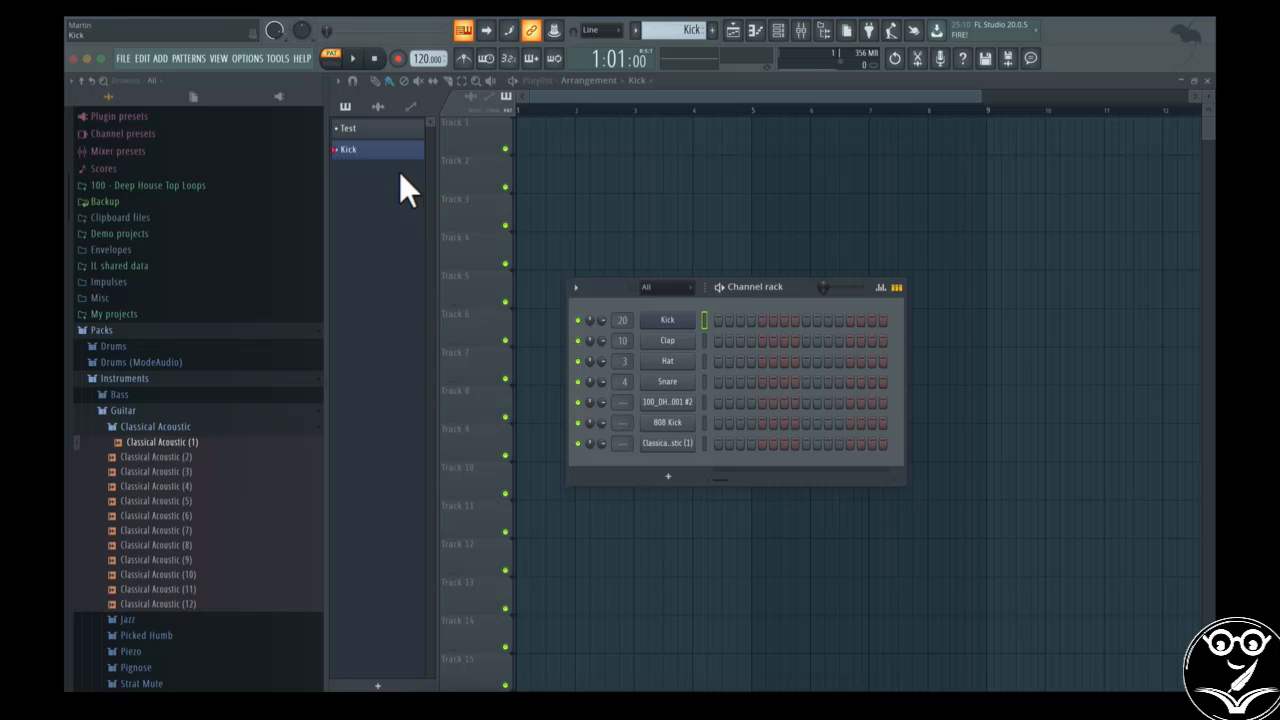
# Try out the Kick channel's step row, placing hits on steps 1, 5, 9 and 13 and filling the whole row
pyautogui.click(719, 318)
pyautogui.click(763, 320)
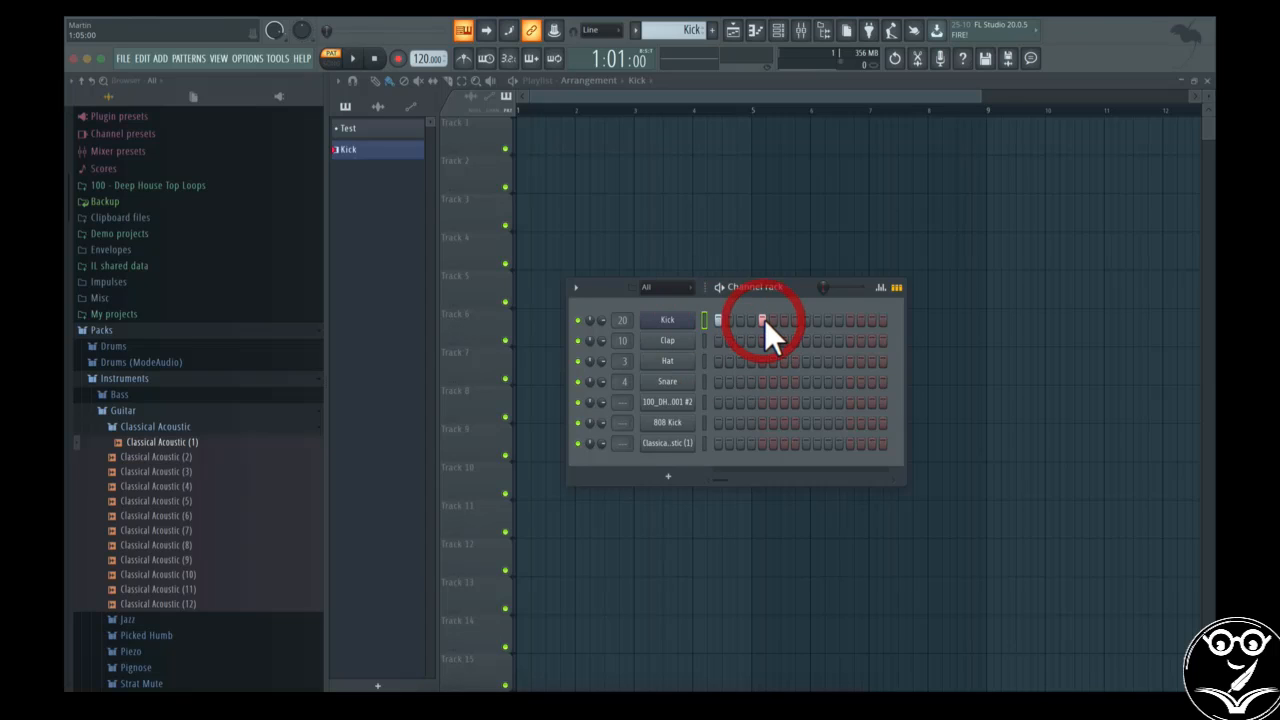
pyautogui.click(806, 320)
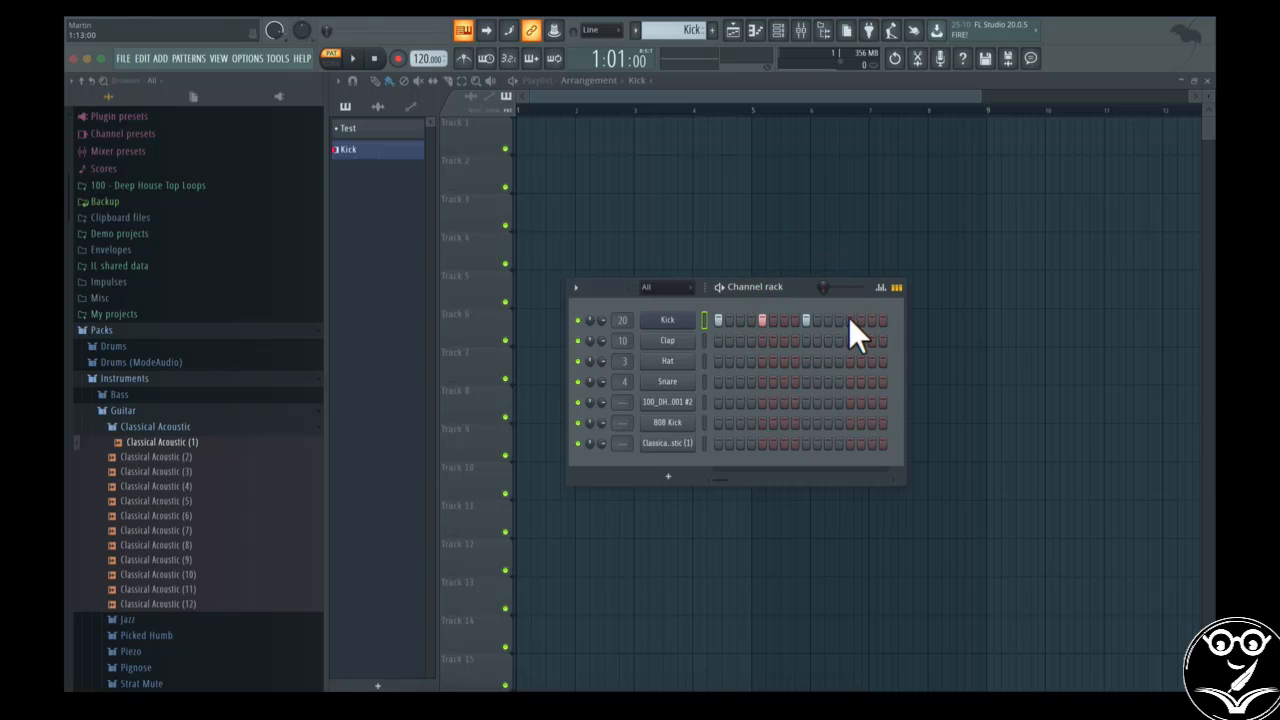
pyautogui.click(849, 320)
pyautogui.click(763, 320)
pyautogui.click(806, 320)
pyautogui.click(855, 319)
pyautogui.moveTo(726, 317); pyautogui.dragTo(877, 317)
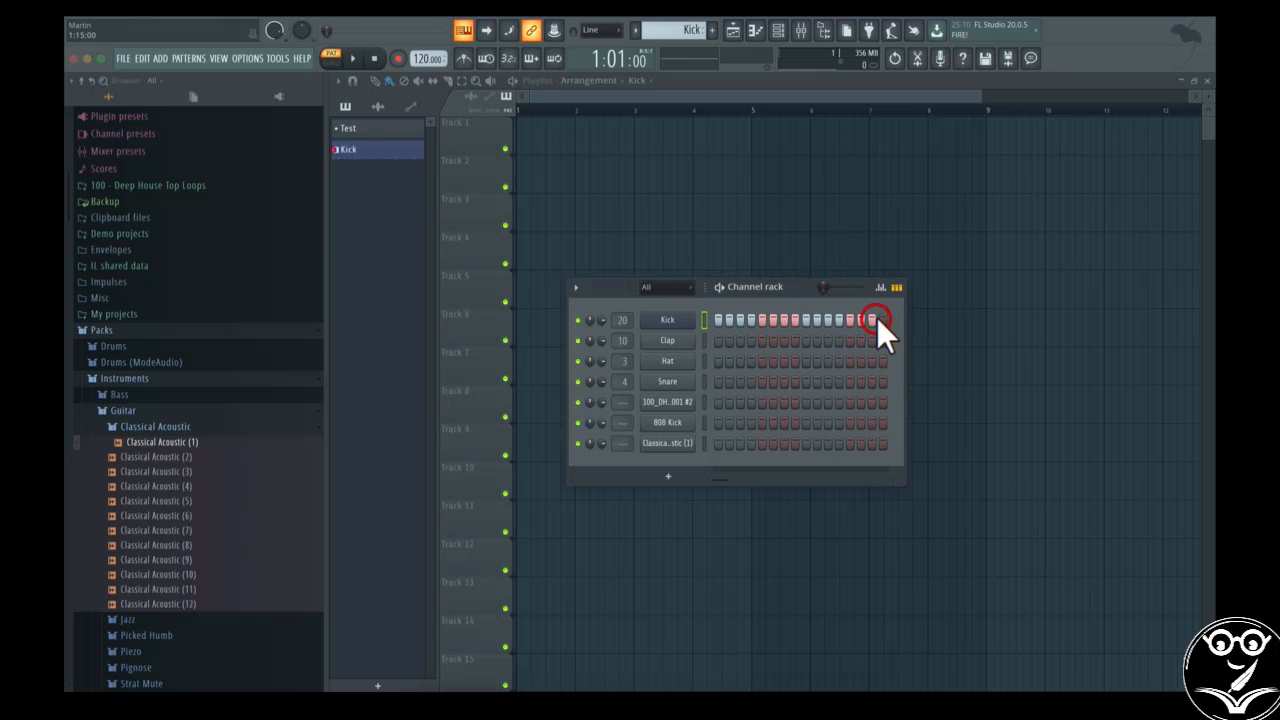
# Place Kick hits on steps 1, 5, 9 and 13 of the Kick pattern and play it back
pyautogui.click(717, 321)
pyautogui.click(762, 320)
pyautogui.click(806, 320)
pyautogui.click(850, 320)
pyautogui.press('space')
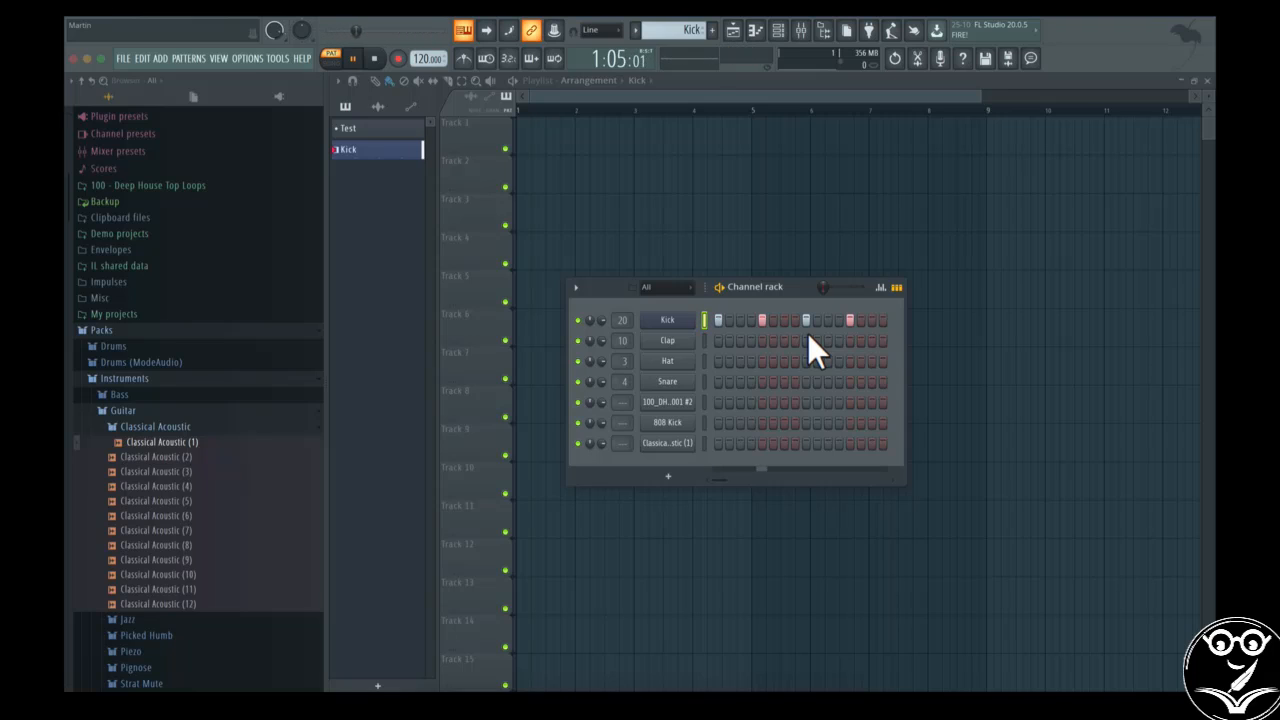
pyautogui.press('space')
# Place the Kick pattern at bar 2 on Track 1 of the playlist and play it from just before the clip
pyautogui.click(373, 147)
pyautogui.moveTo(373, 147); pyautogui.dragTo(577, 129)
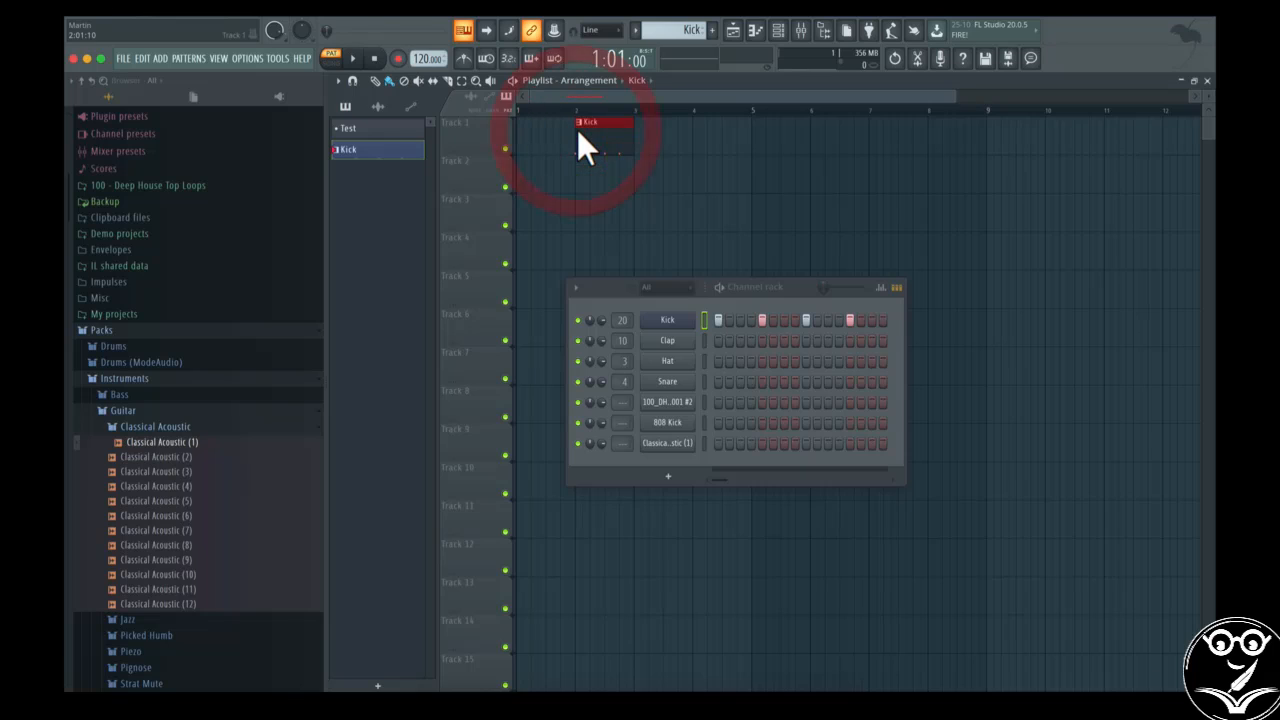
pyautogui.click(571, 107)
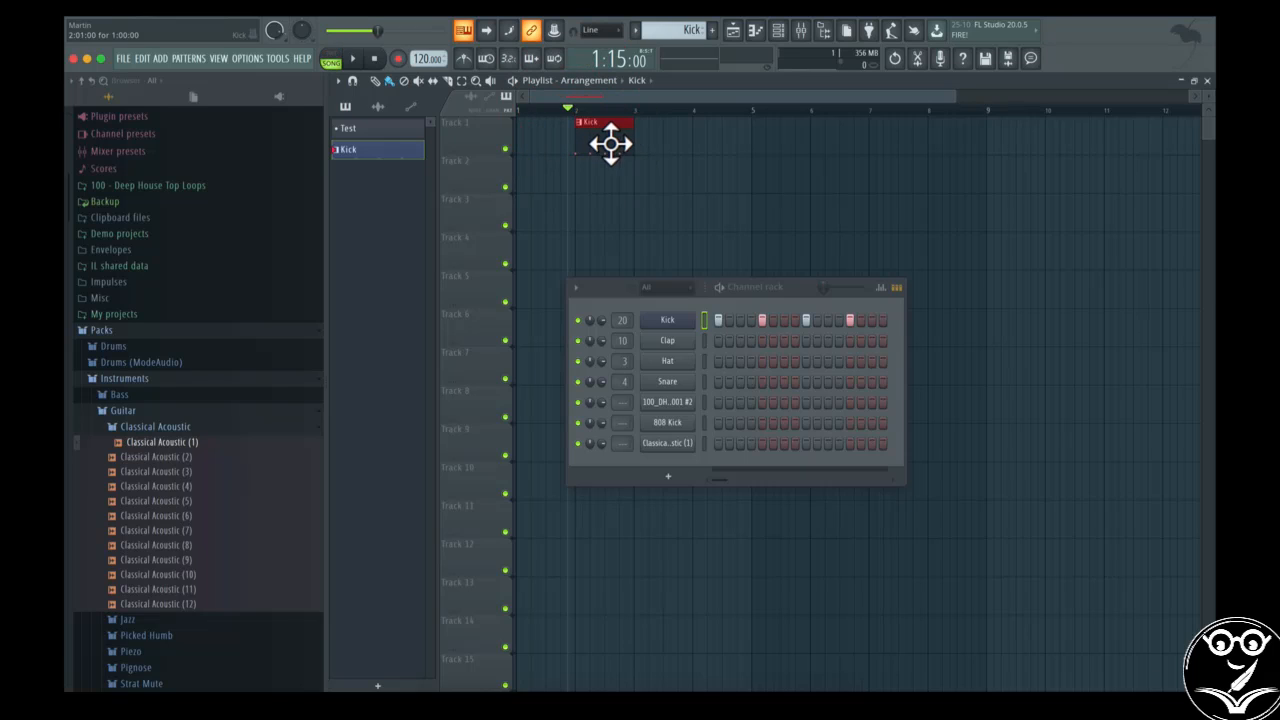
pyautogui.press('space')
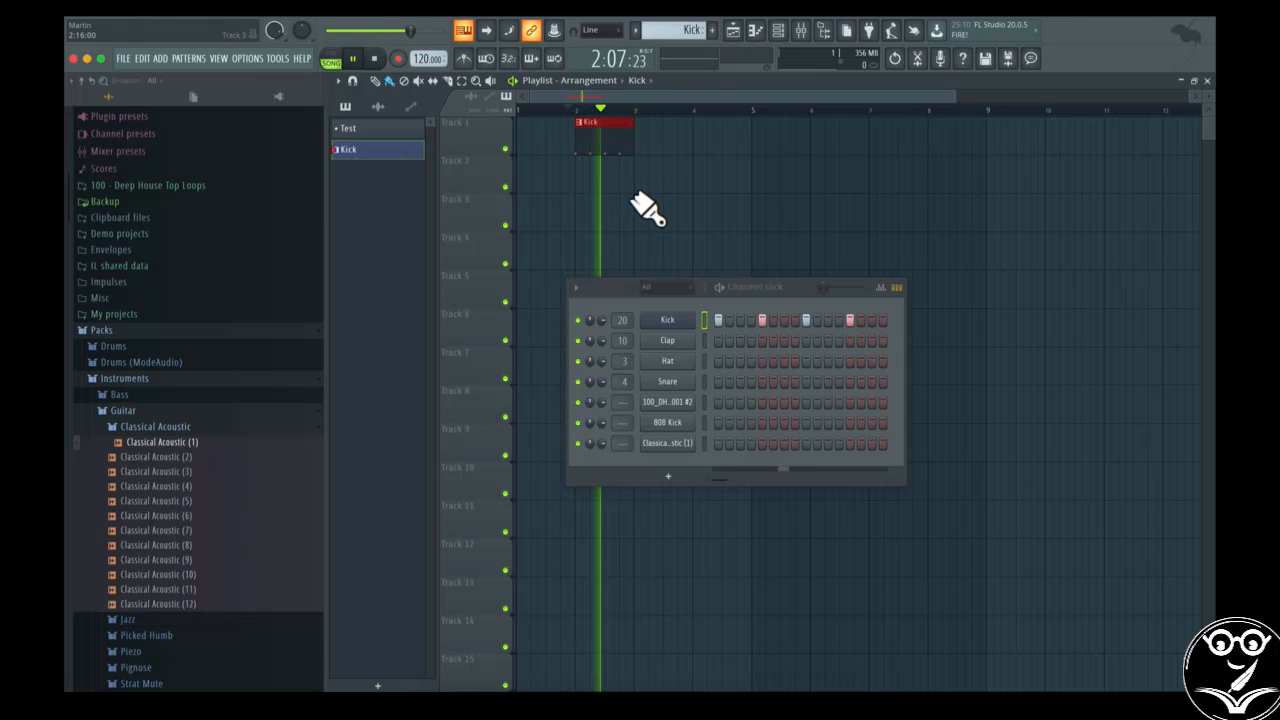
pyautogui.press('space')
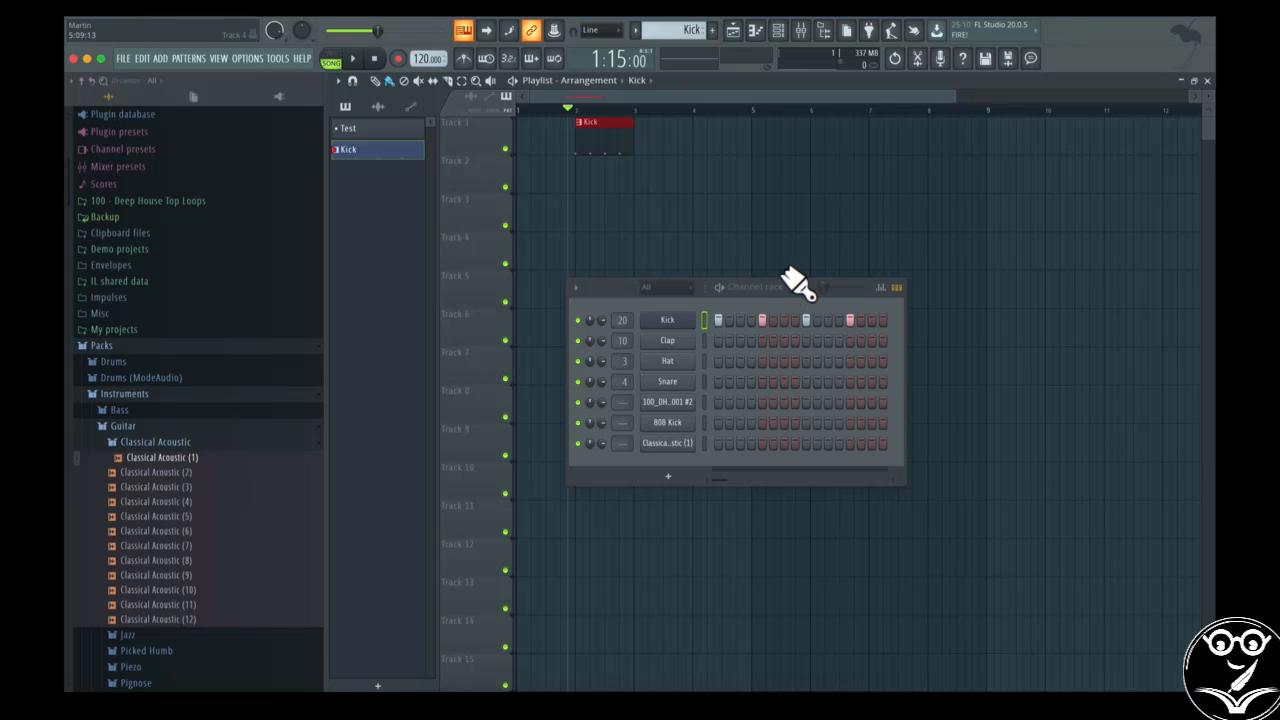
# Show the mixer with the channel rack moved clear of it, and play the song to check the Kick's signal on insert 20
pyautogui.click(774, 301)
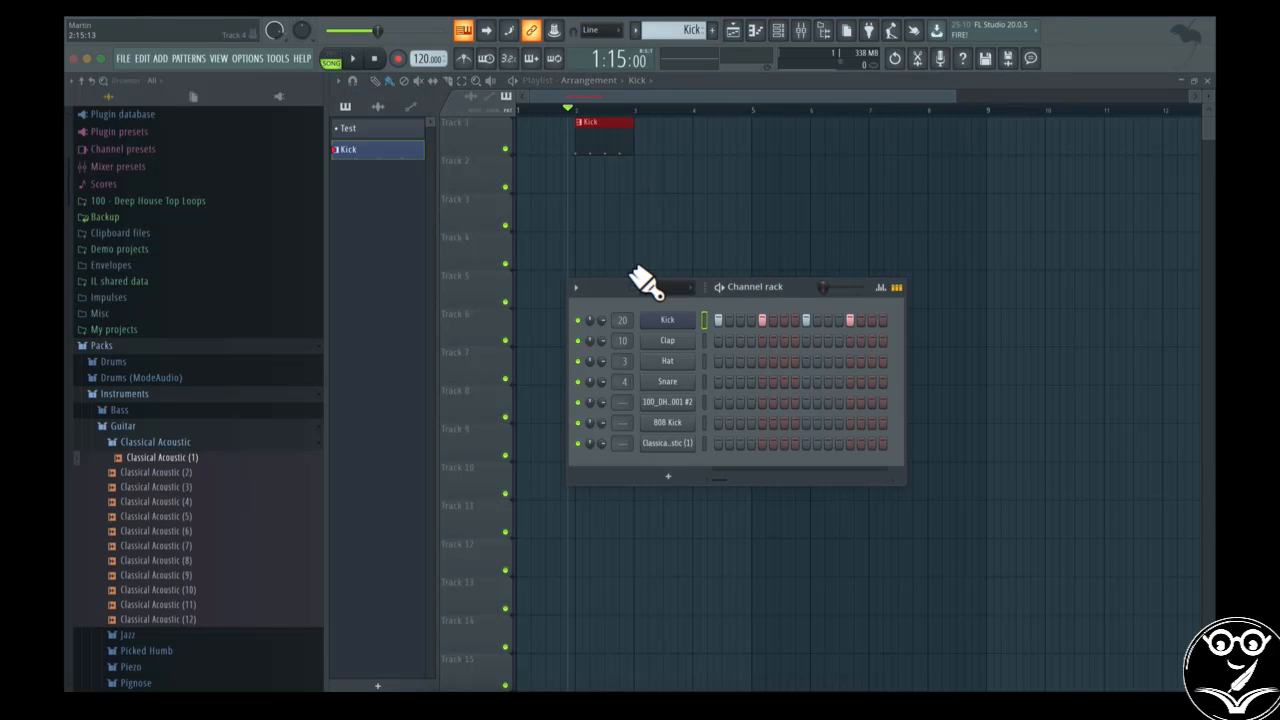
pyautogui.click(800, 30)
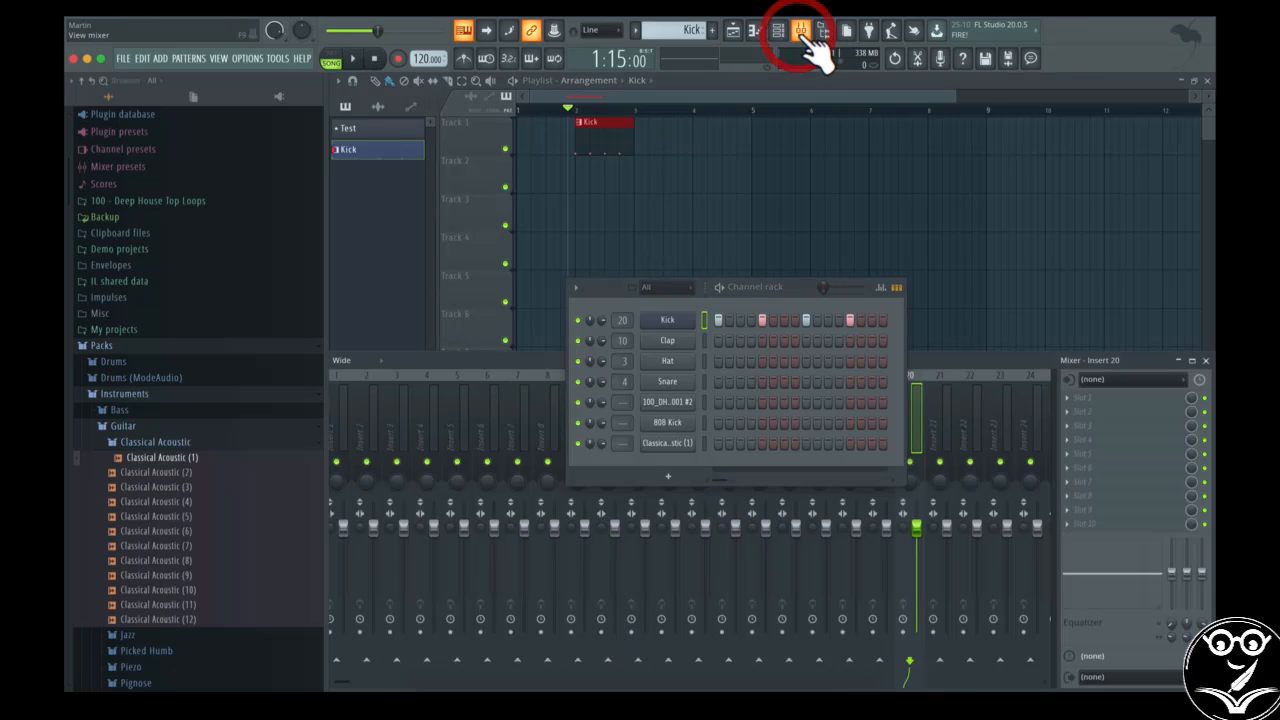
pyautogui.click(886, 134)
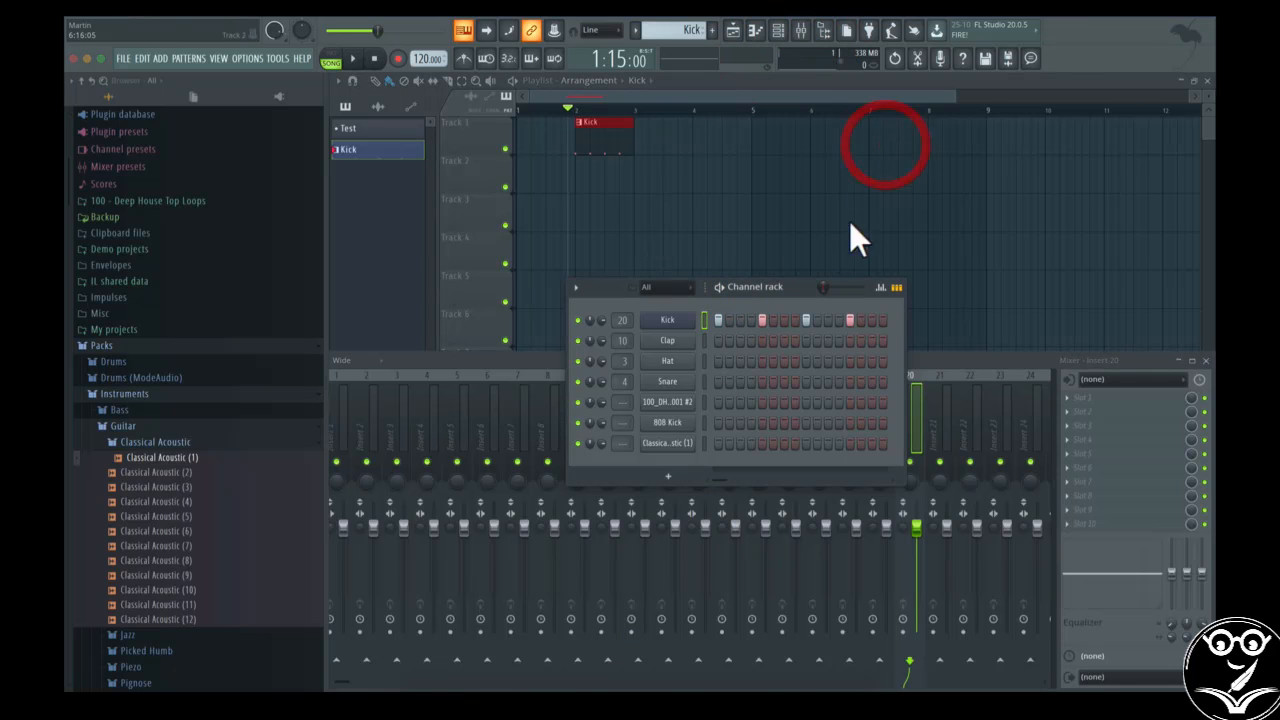
pyautogui.moveTo(798, 281); pyautogui.dragTo(798, 127)
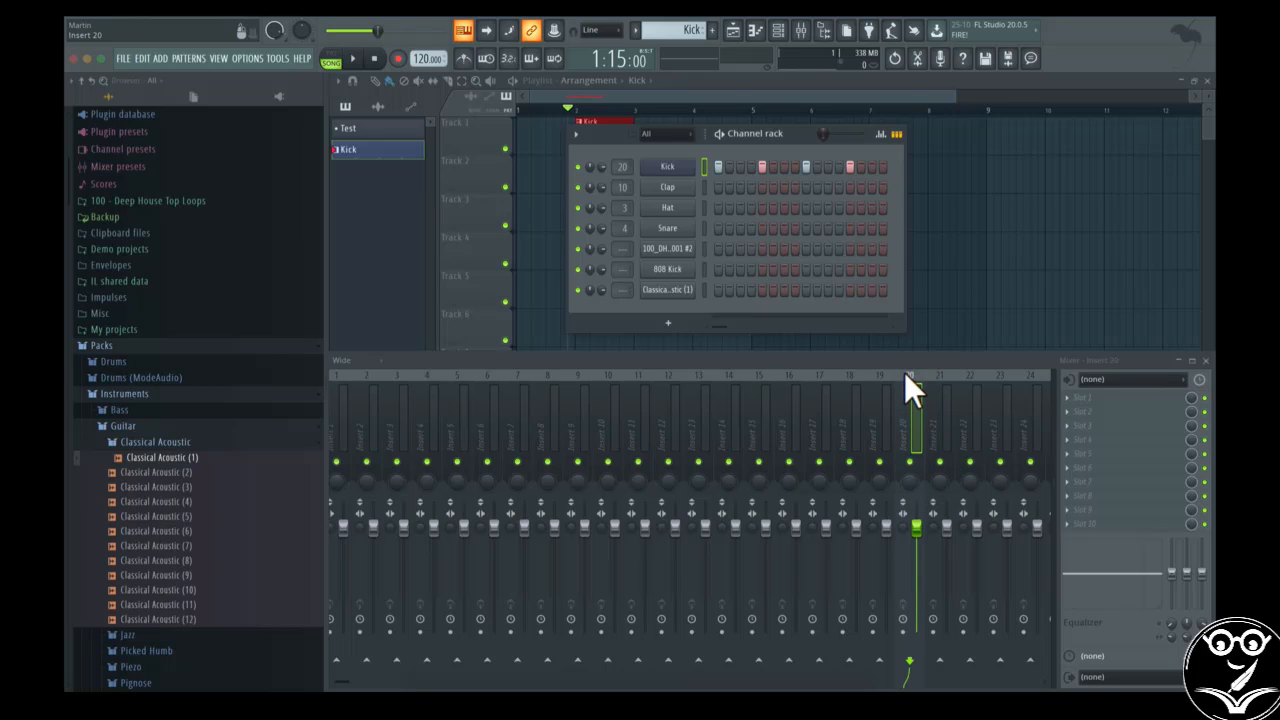
pyautogui.press('space')
pyautogui.moveTo(597, 140); pyautogui.dragTo(388, 349)
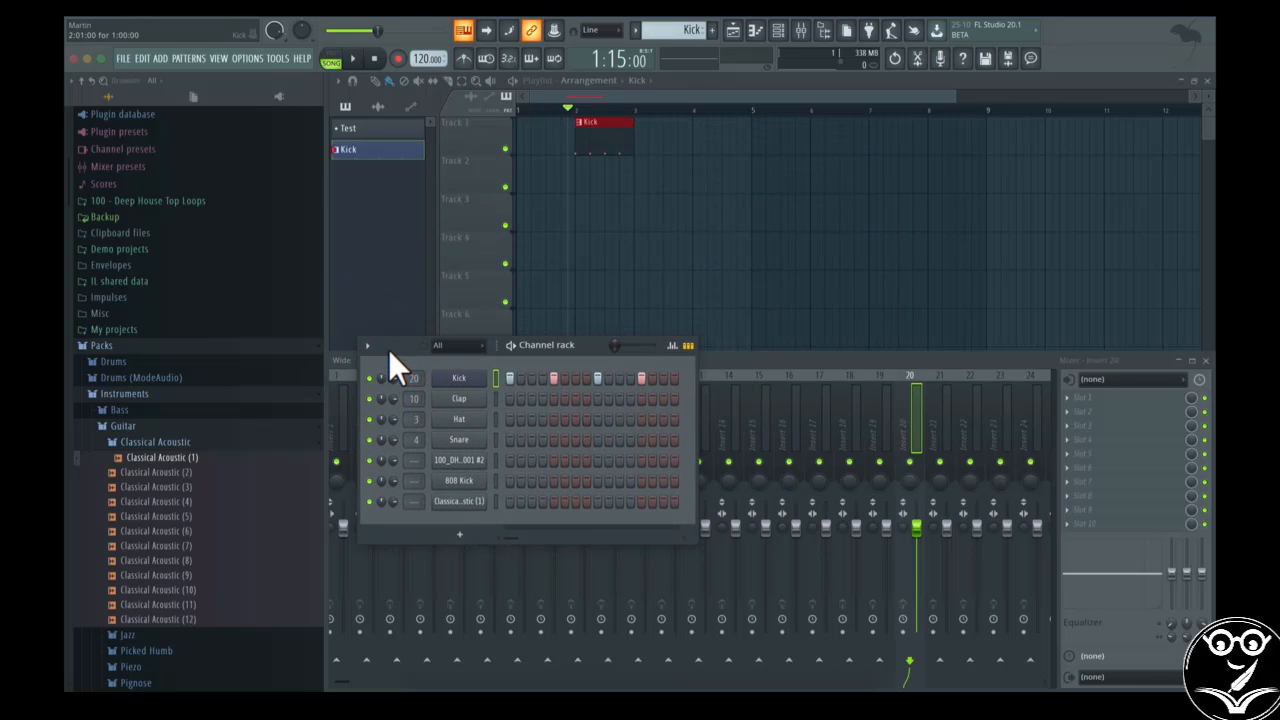
# Arrange Kick pattern clips at bars 3, 5 and 7 on Track 1, with the playhead set in bar 1
pyautogui.click(331, 62)
pyautogui.moveTo(571, 110); pyautogui.dragTo(526, 132)
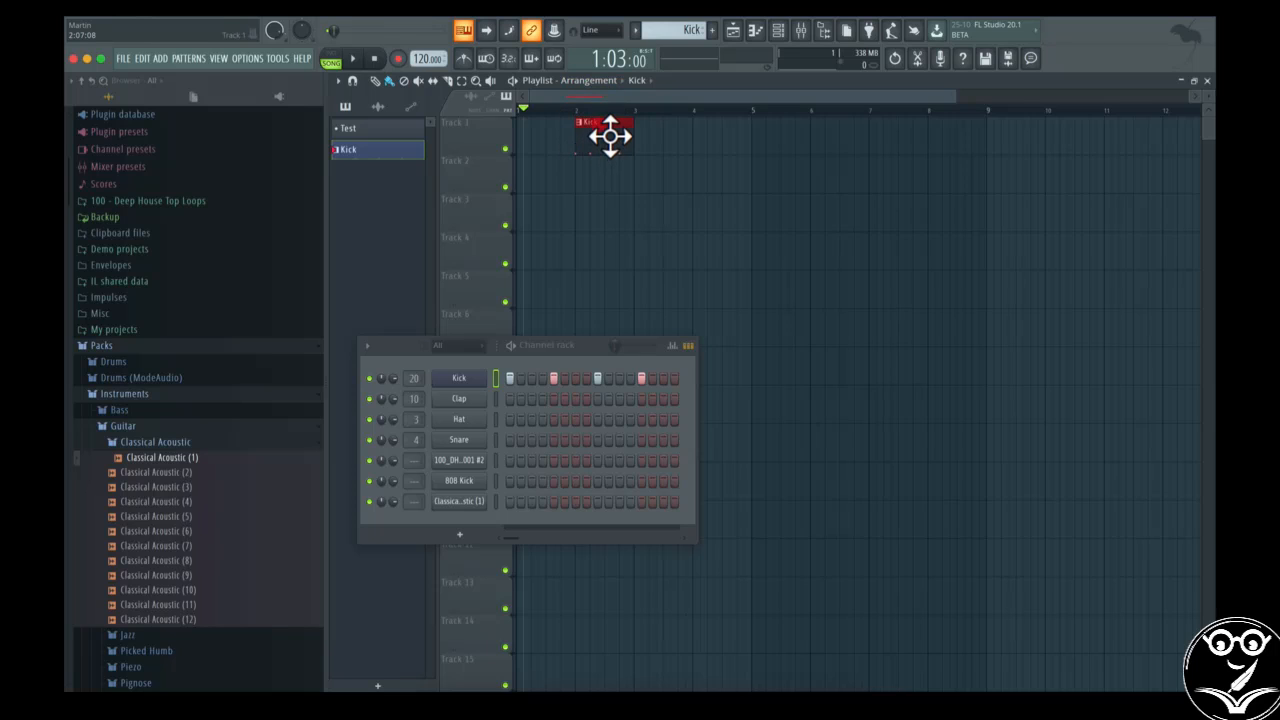
pyautogui.moveTo(609, 137); pyautogui.dragTo(698, 135)
pyautogui.rightClick(663, 128)
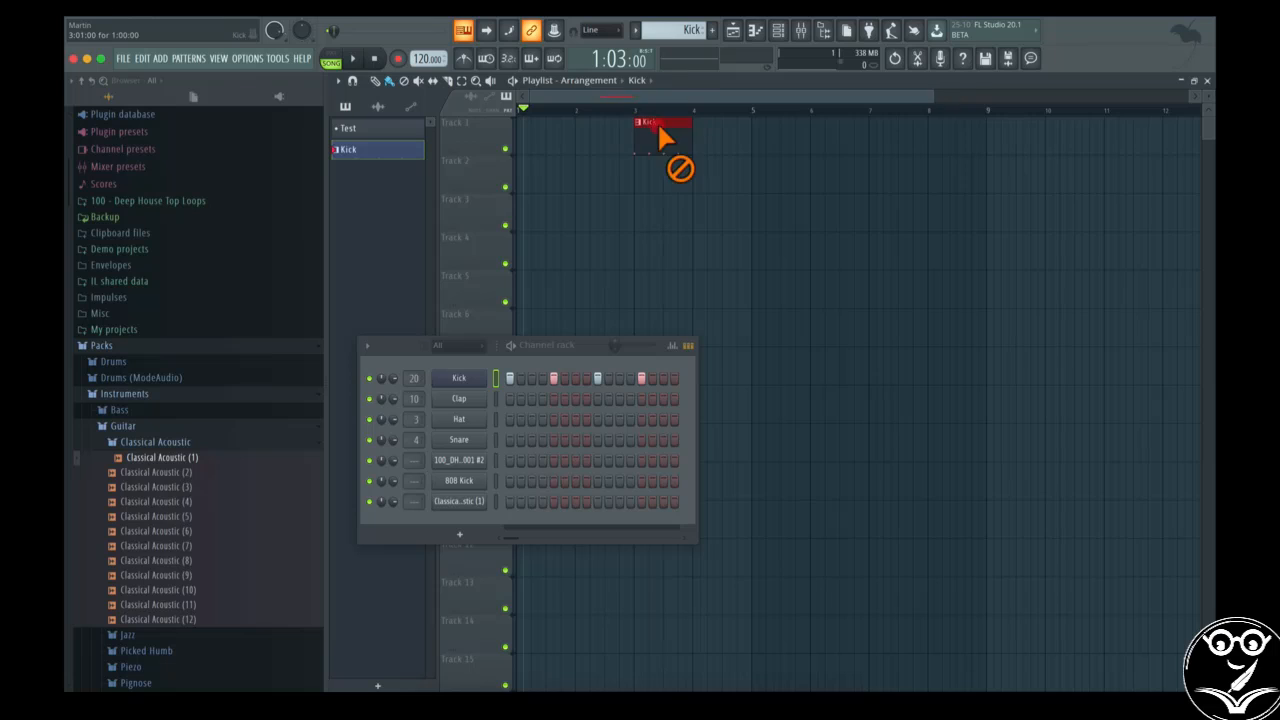
pyautogui.click(662, 130)
pyautogui.click(765, 137)
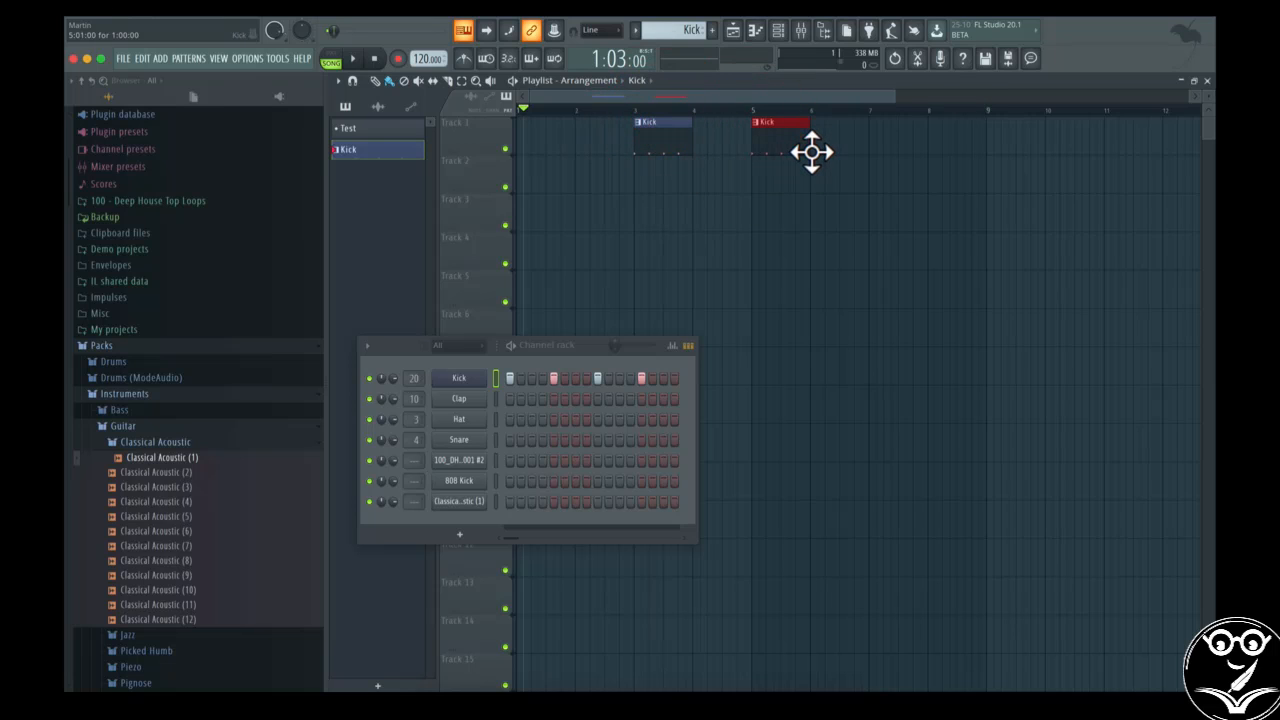
pyautogui.click(878, 137)
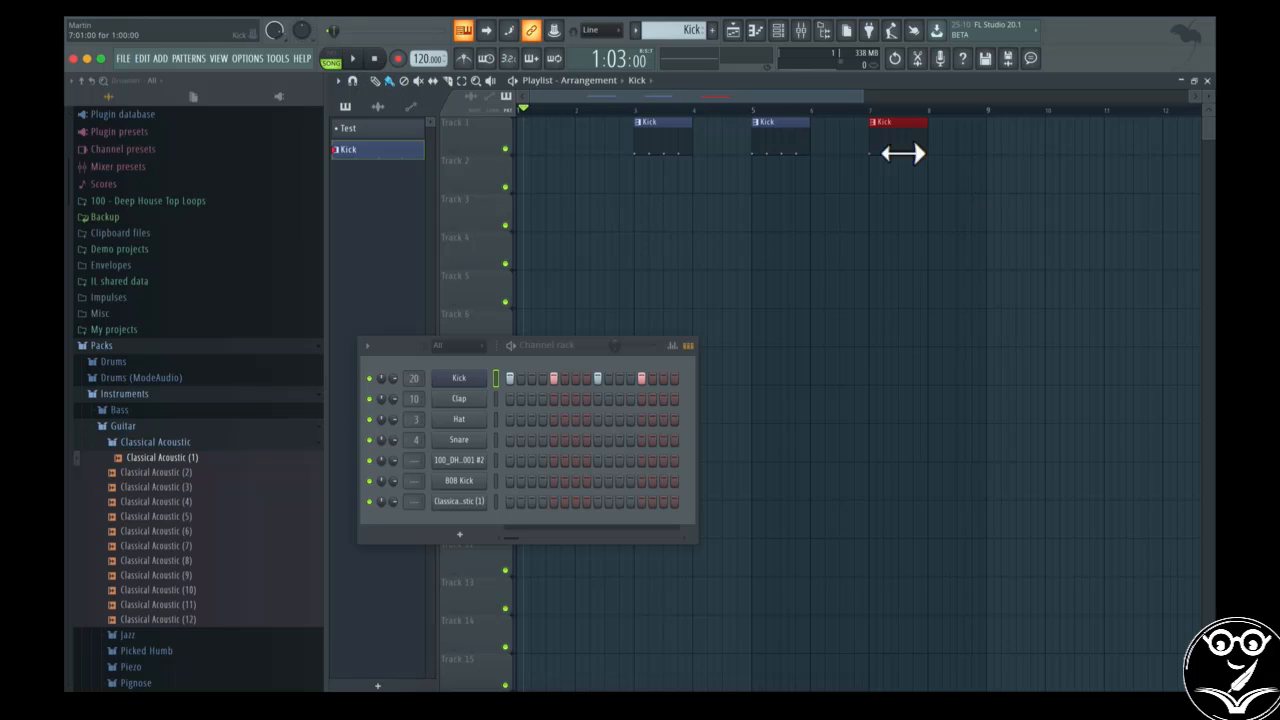
# Play the song and jump ahead to the bar 7 clip, then switch to pattern mode and play the Kick pattern alone
pyautogui.click(356, 60)
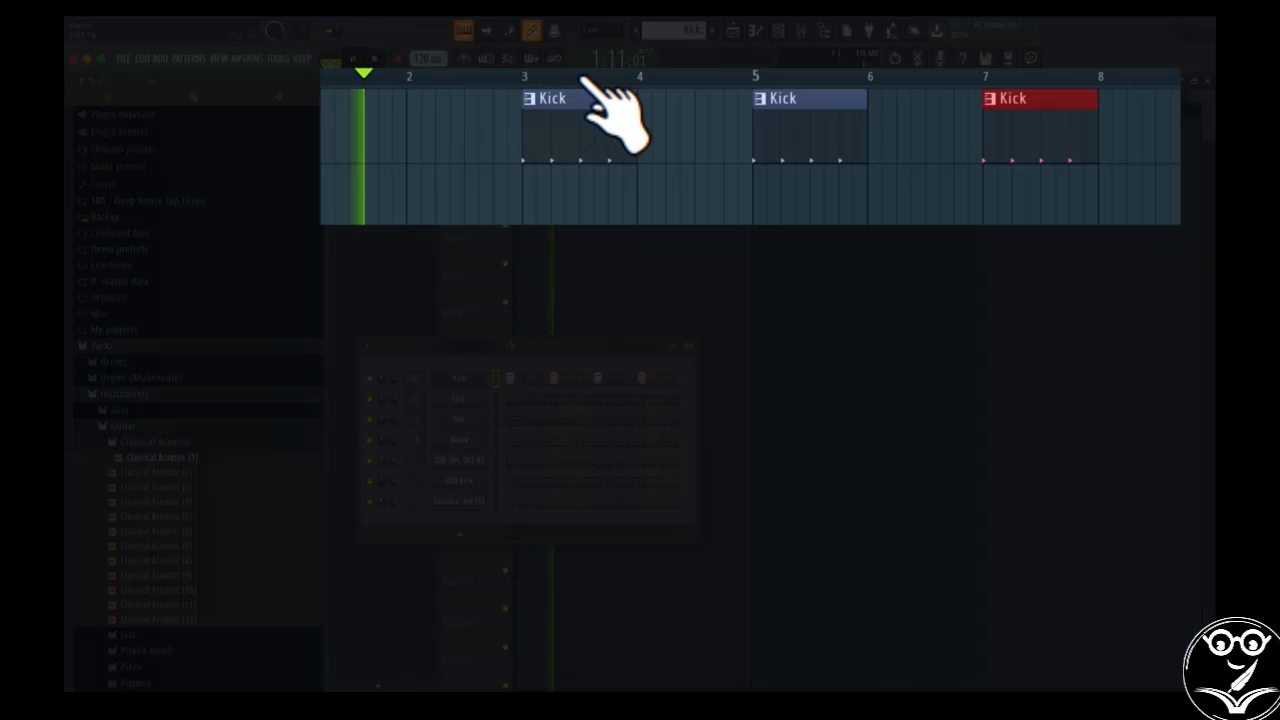
pyautogui.click(990, 72)
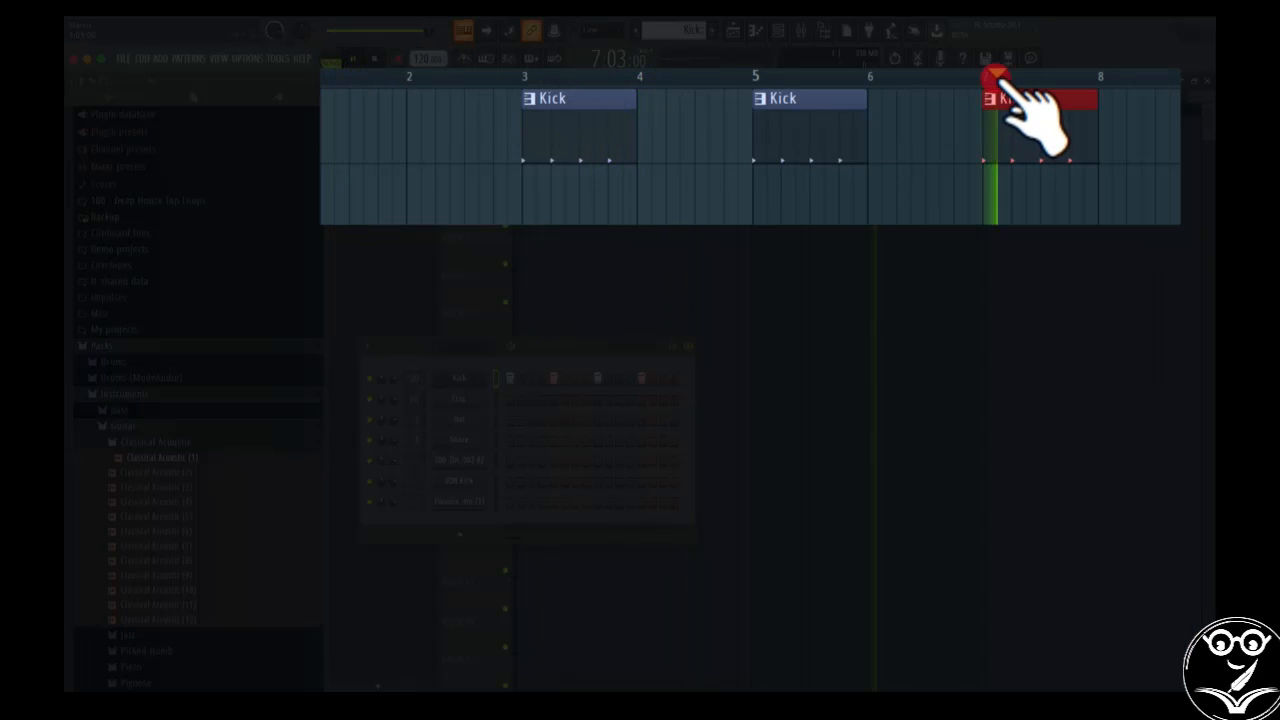
pyautogui.click(378, 58)
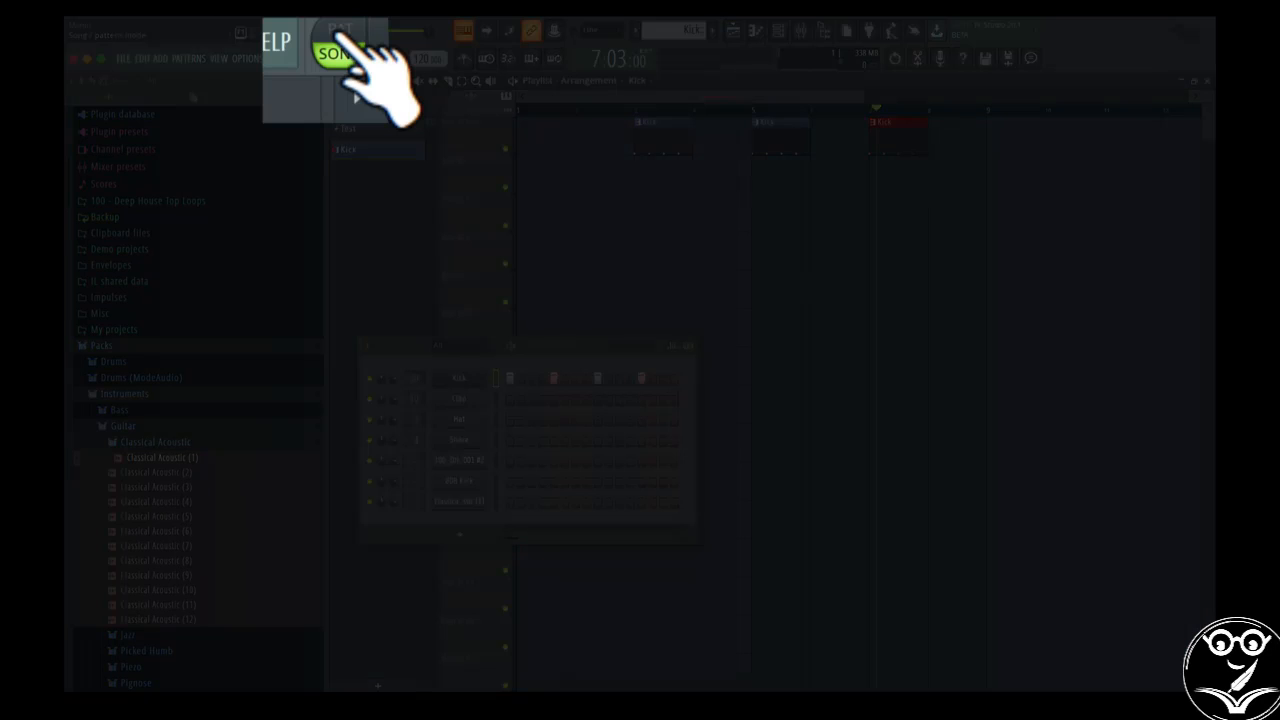
pyautogui.click(338, 32)
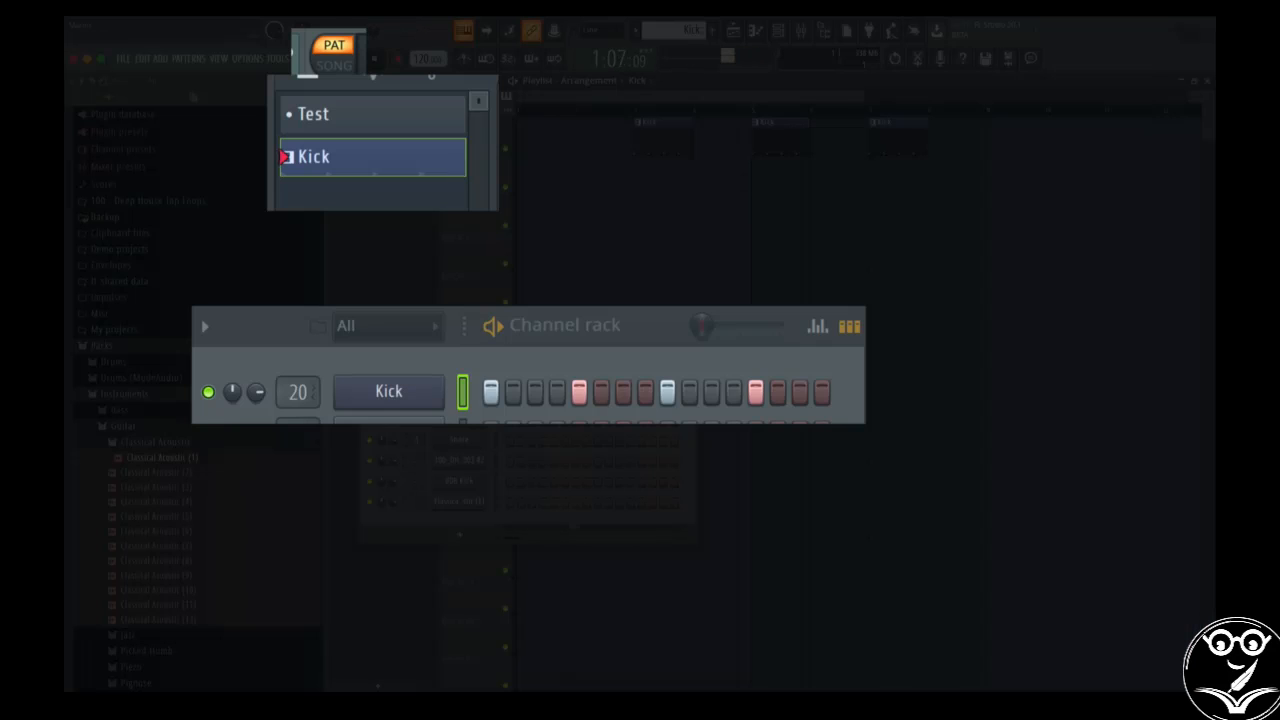
pyautogui.click(373, 59)
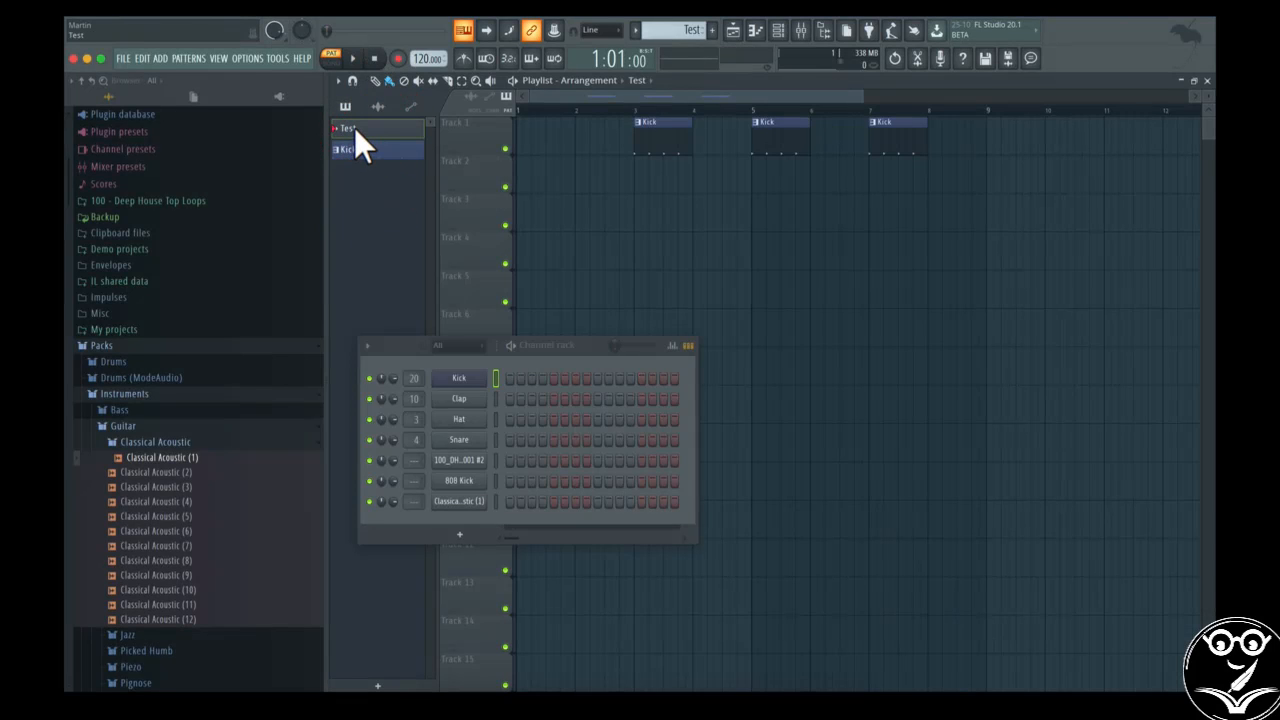
# Play the Test pattern alone, then select the Kick pattern and play it alone, stopping playback after each
pyautogui.click(352, 58)
pyautogui.click(374, 59)
pyautogui.click(394, 145)
pyautogui.click(352, 58)
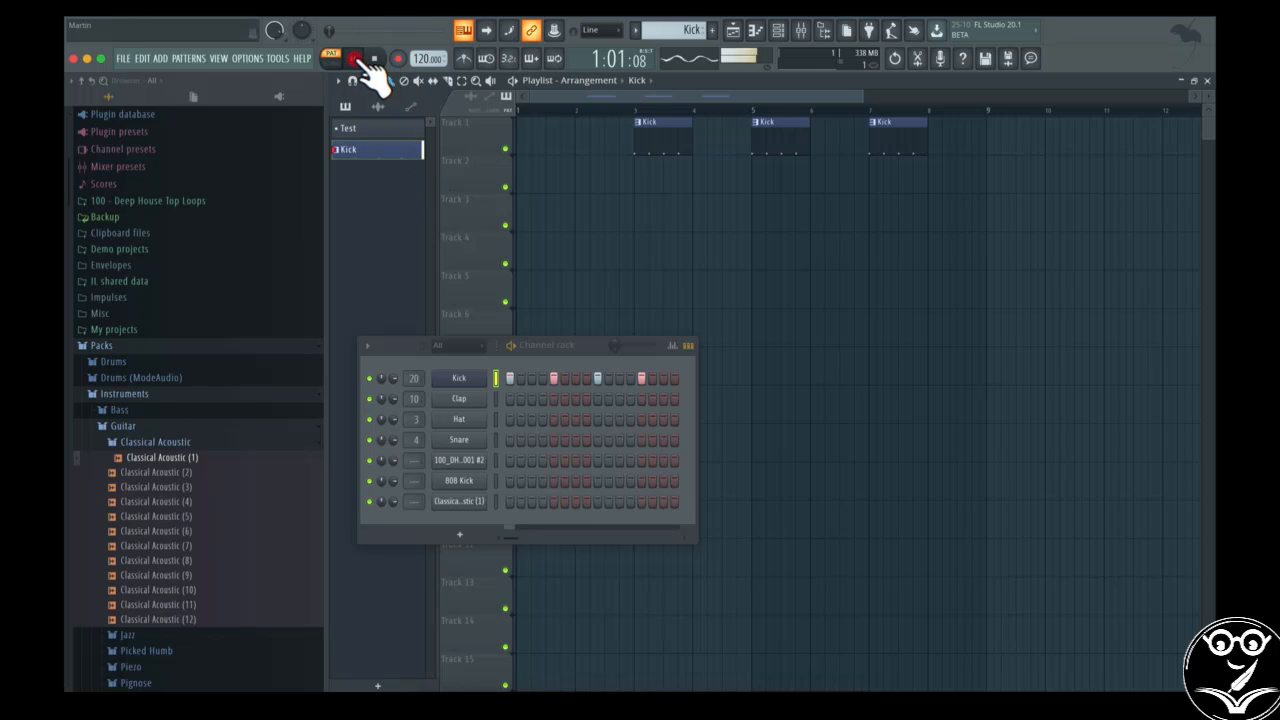
pyautogui.click(378, 60)
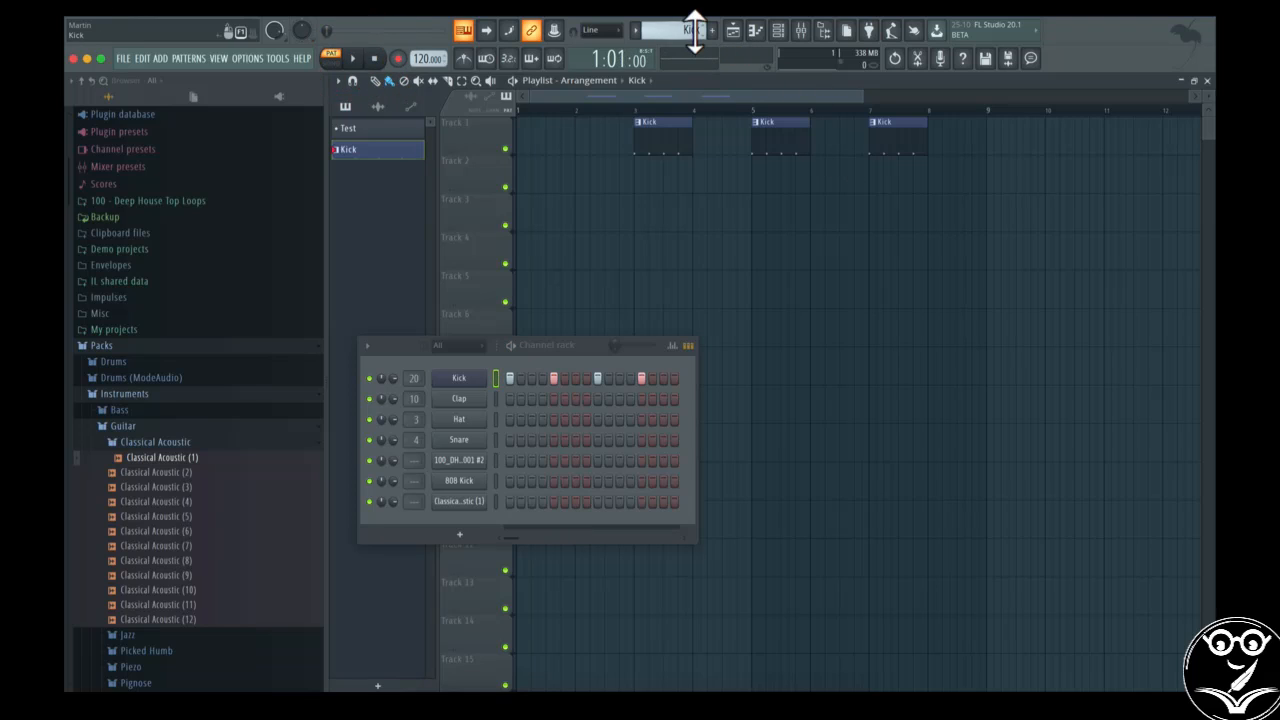
# Examine the pattern selector and its list of pattern options, then switch to the Test pattern and back to Kick
pyautogui.moveTo(695, 37)
pyautogui.mouseDown()
pyautogui.moveTo(695, 24)
pyautogui.moveTo(695, 38)
pyautogui.mouseUp()
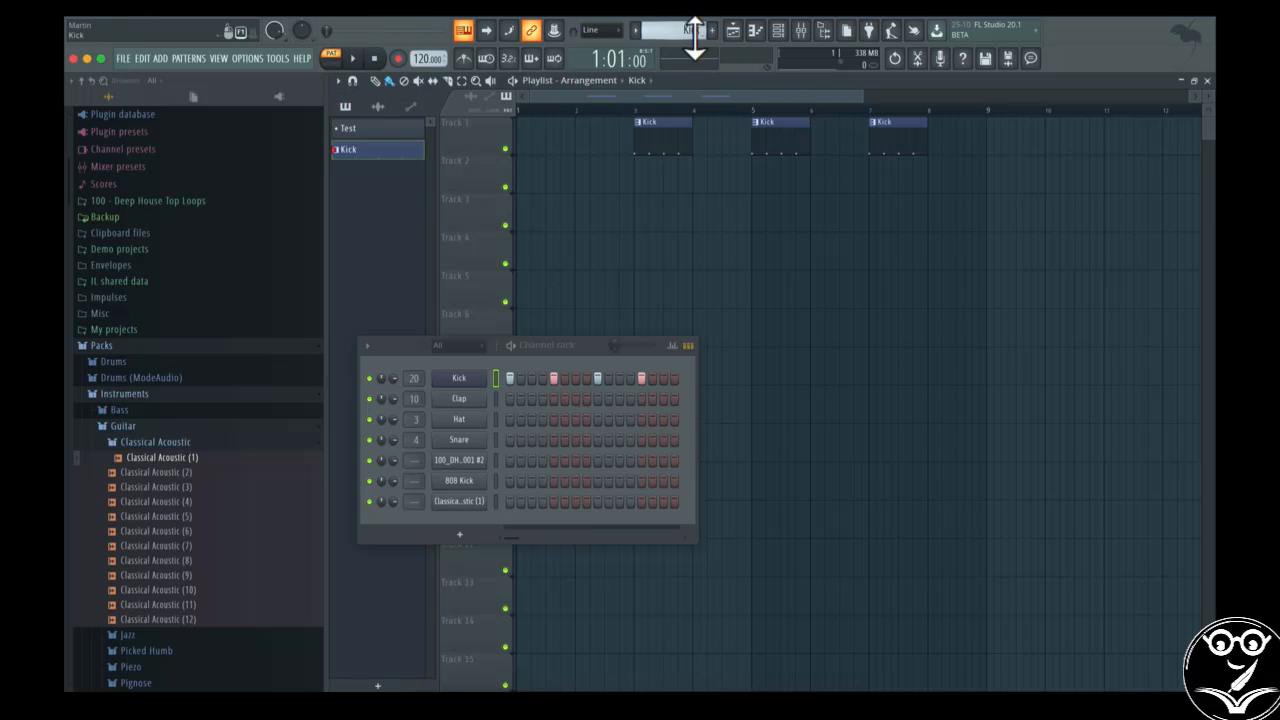
pyautogui.click(639, 30)
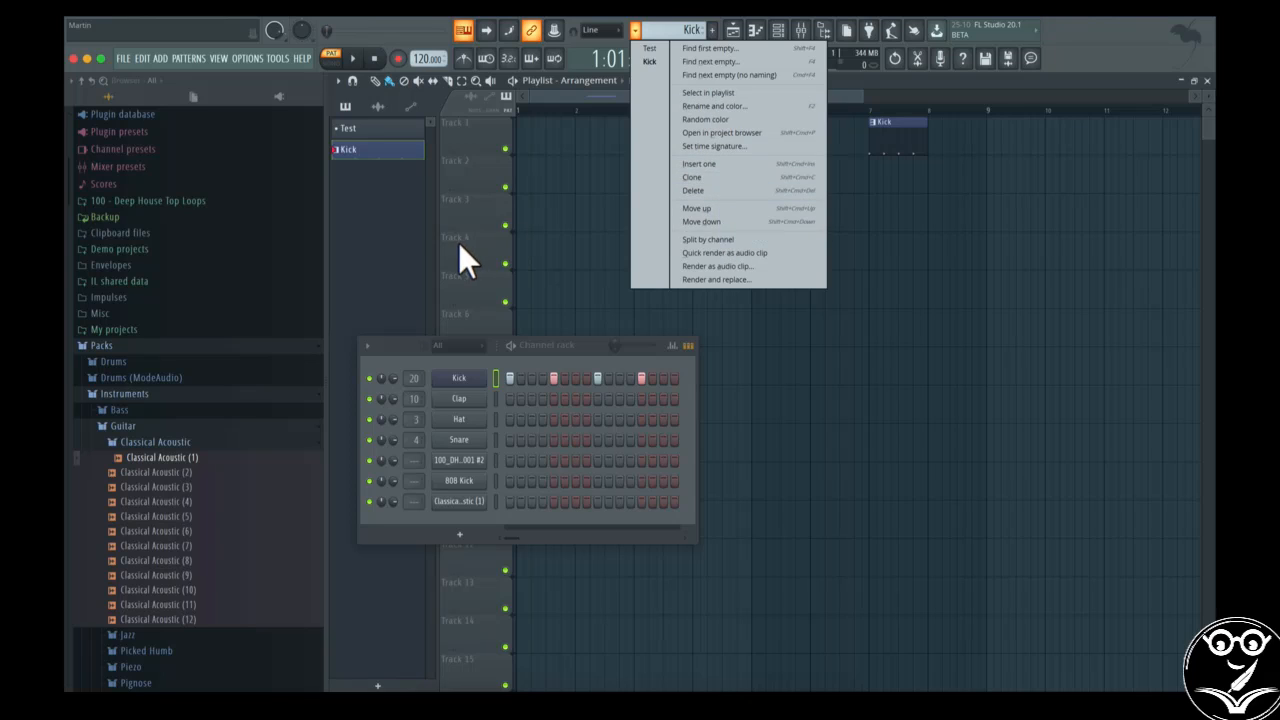
pyautogui.click(390, 240)
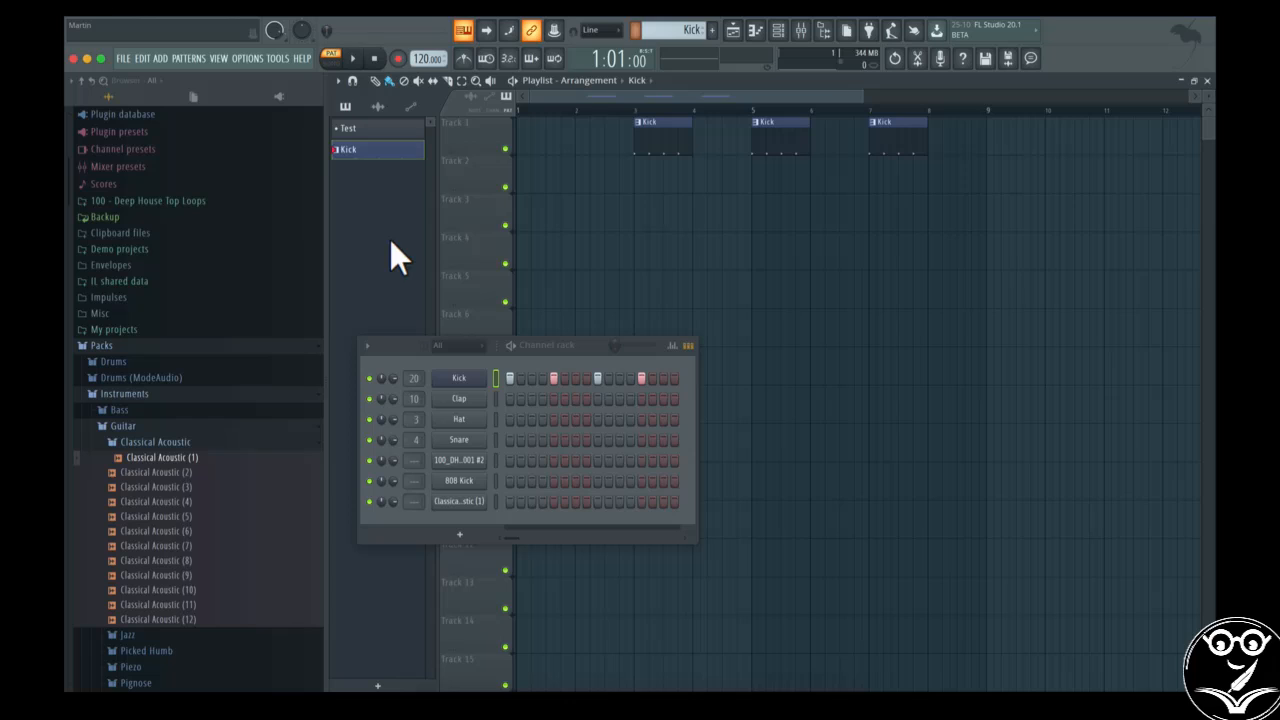
pyautogui.click(390, 125)
pyautogui.click(382, 144)
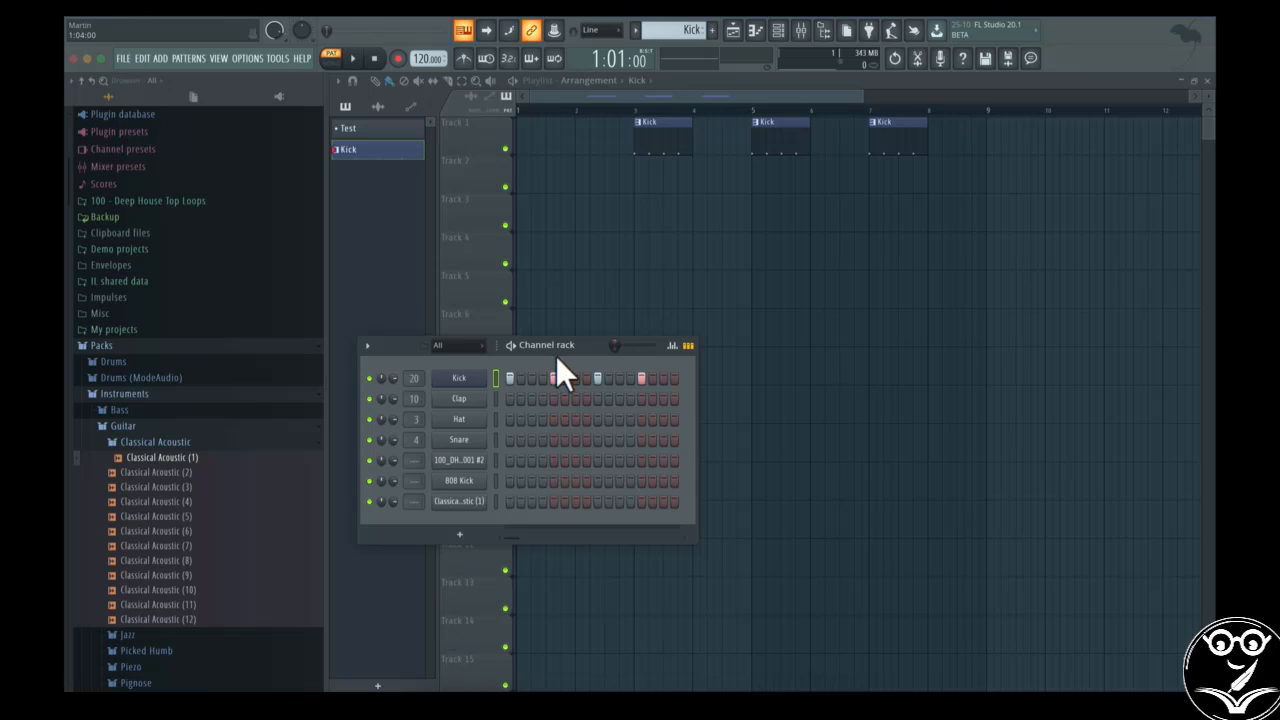
# Open the channel rack's graph editor for the Kick and rework its step pitches, lowering the note on the third beat
pyautogui.click(673, 347)
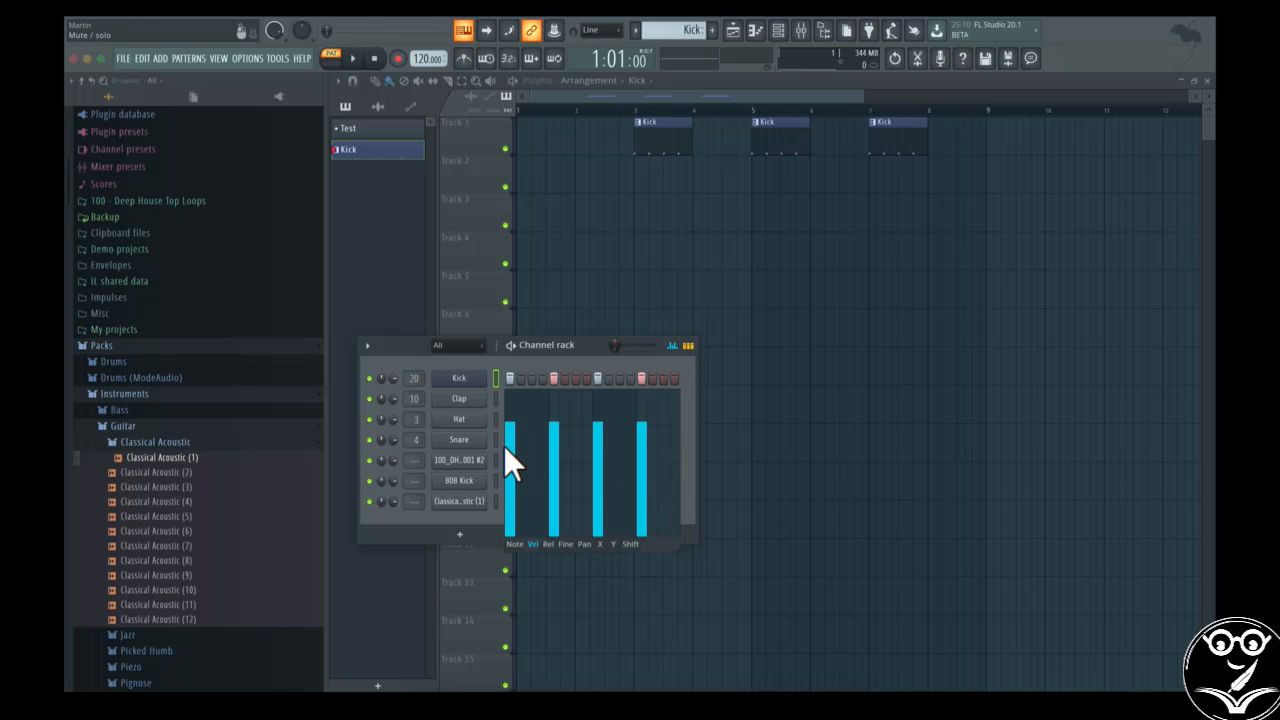
pyautogui.click(673, 346)
pyautogui.click(673, 346)
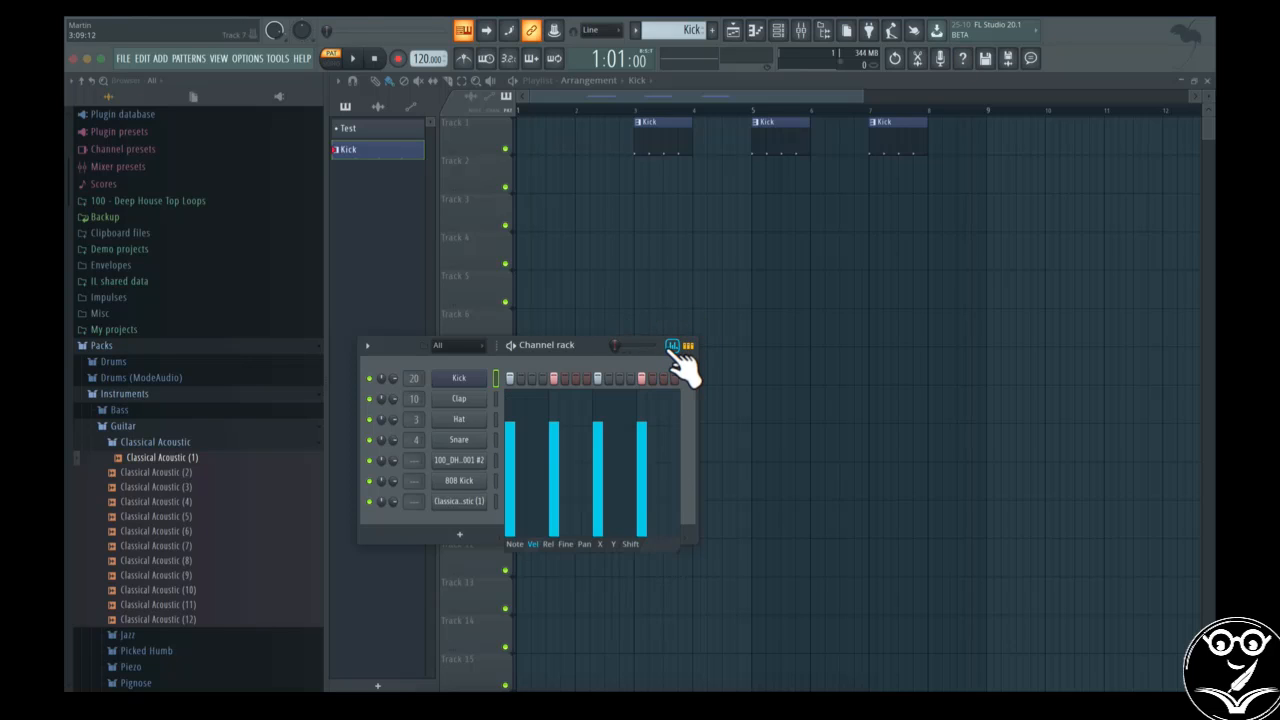
pyautogui.click(512, 543)
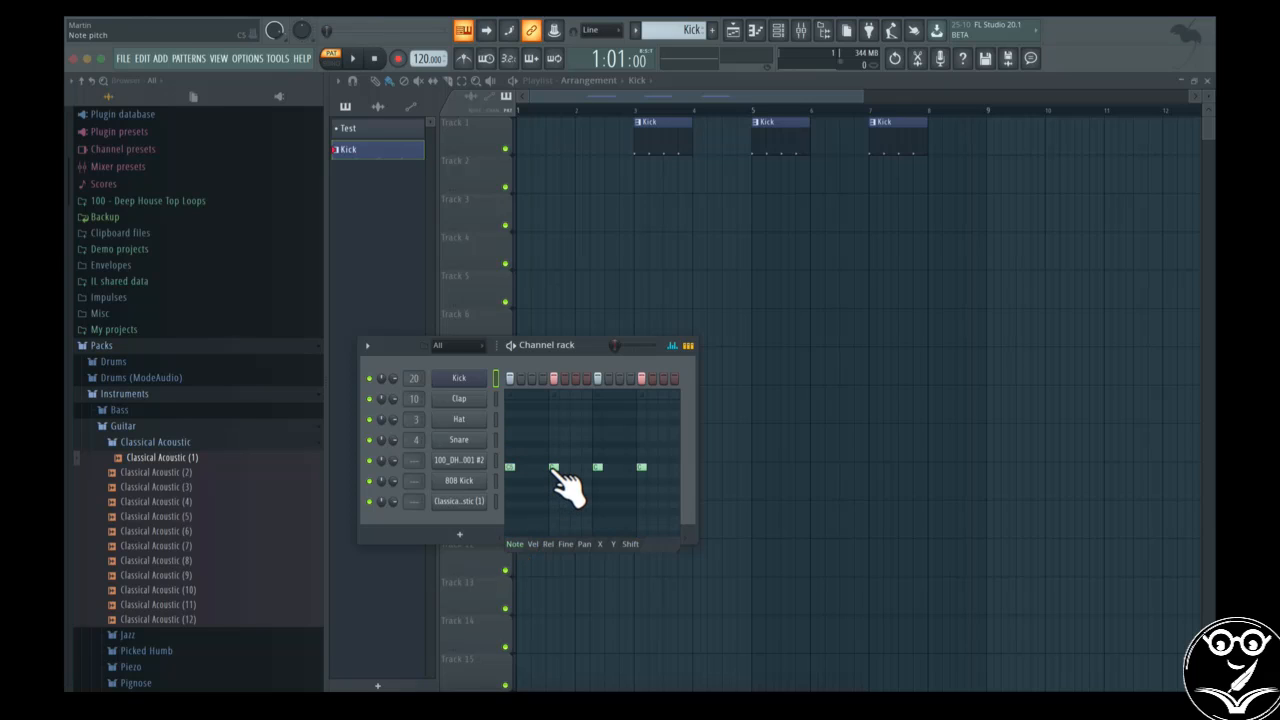
pyautogui.moveTo(555, 471)
pyautogui.mouseDown()
pyautogui.moveTo(556, 505)
pyautogui.moveTo(556, 422)
pyautogui.moveTo(555, 493)
pyautogui.mouseUp()
pyautogui.click(531, 545)
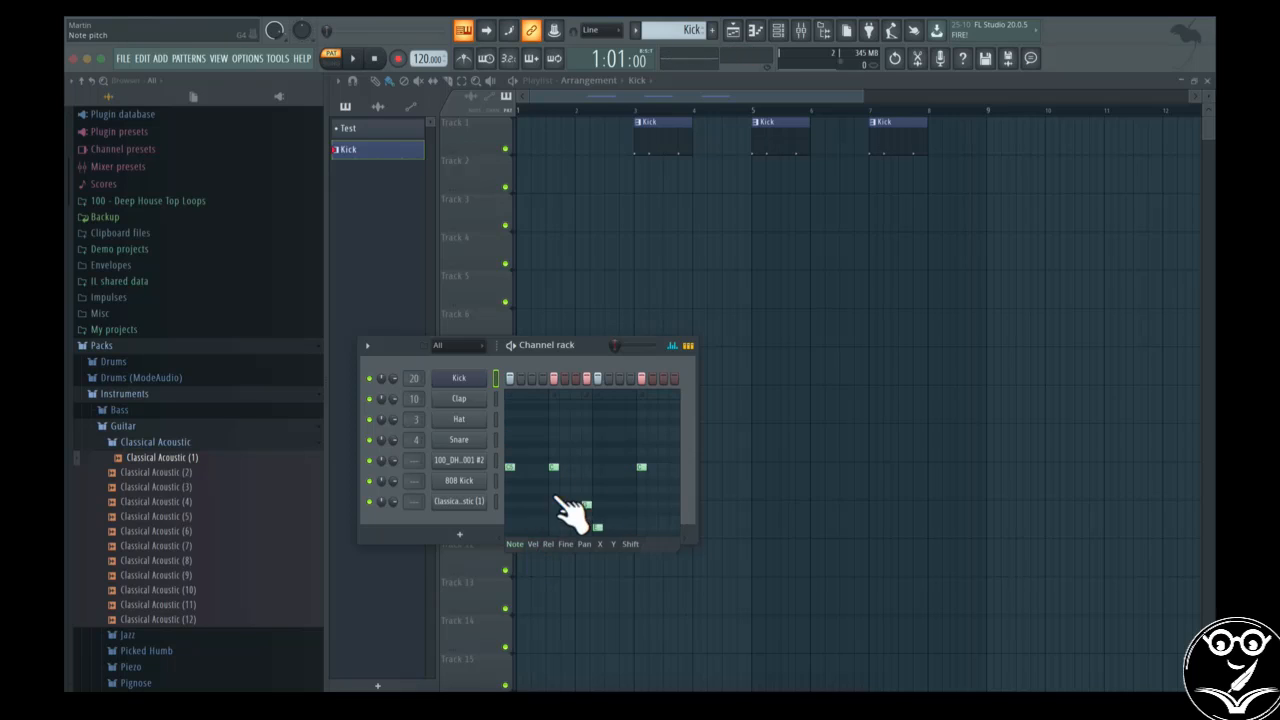
# Adjust the panning of the Kick's second and third beats in the graph editor and go through the Fine, Release, Velocity and Note parameters
pyautogui.click(604, 543)
pyautogui.click(586, 543)
pyautogui.moveTo(558, 466); pyautogui.dragTo(560, 511)
pyautogui.moveTo(598, 458); pyautogui.dragTo(598, 414)
pyautogui.click(565, 543)
pyautogui.click(548, 542)
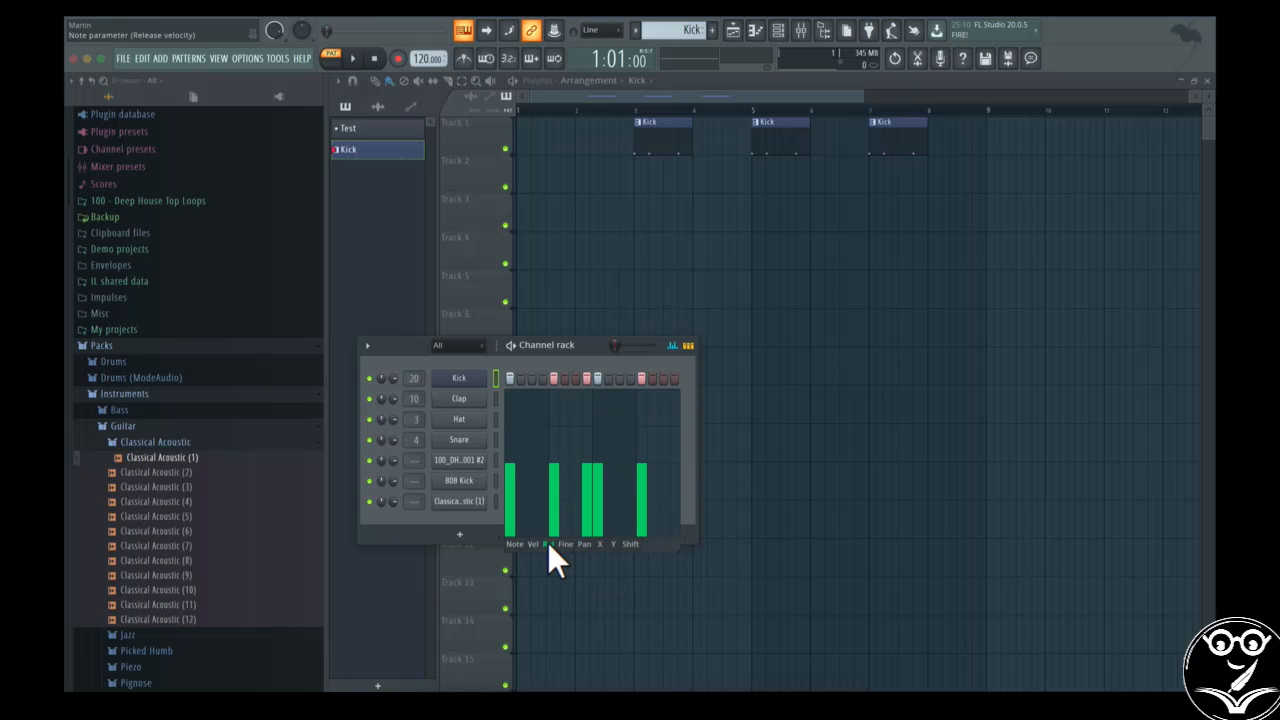
pyautogui.click(534, 540)
pyautogui.click(512, 540)
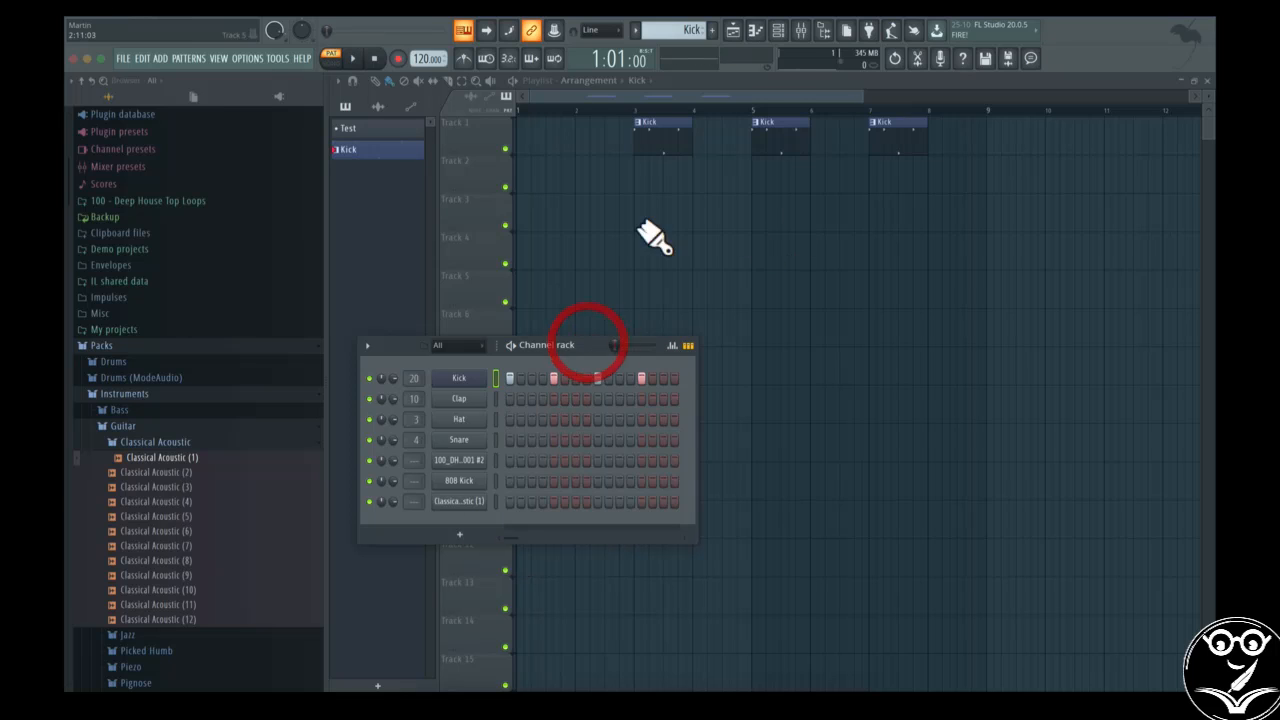
# Hide the channel rack and line up the Kick clips at bars 1, 2 and 3 on Track 1, adding a fourth at bar 4
pyautogui.click(784, 38)
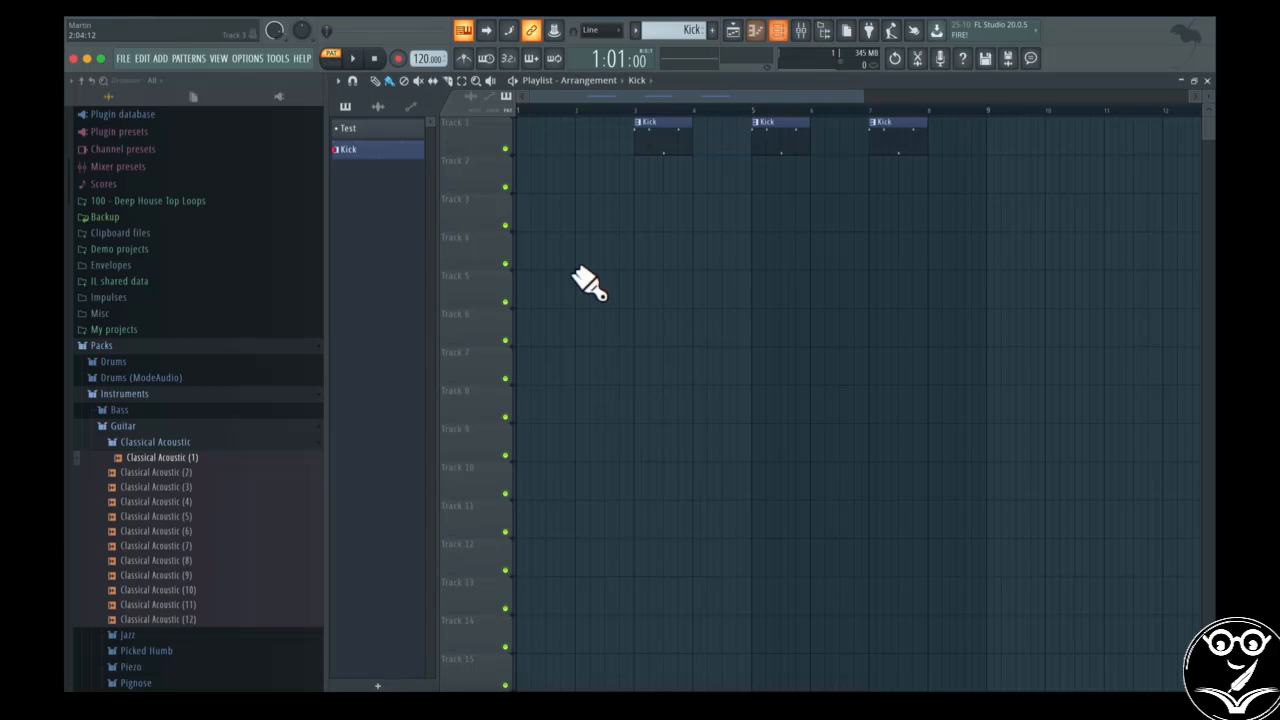
pyautogui.moveTo(674, 140); pyautogui.dragTo(560, 134)
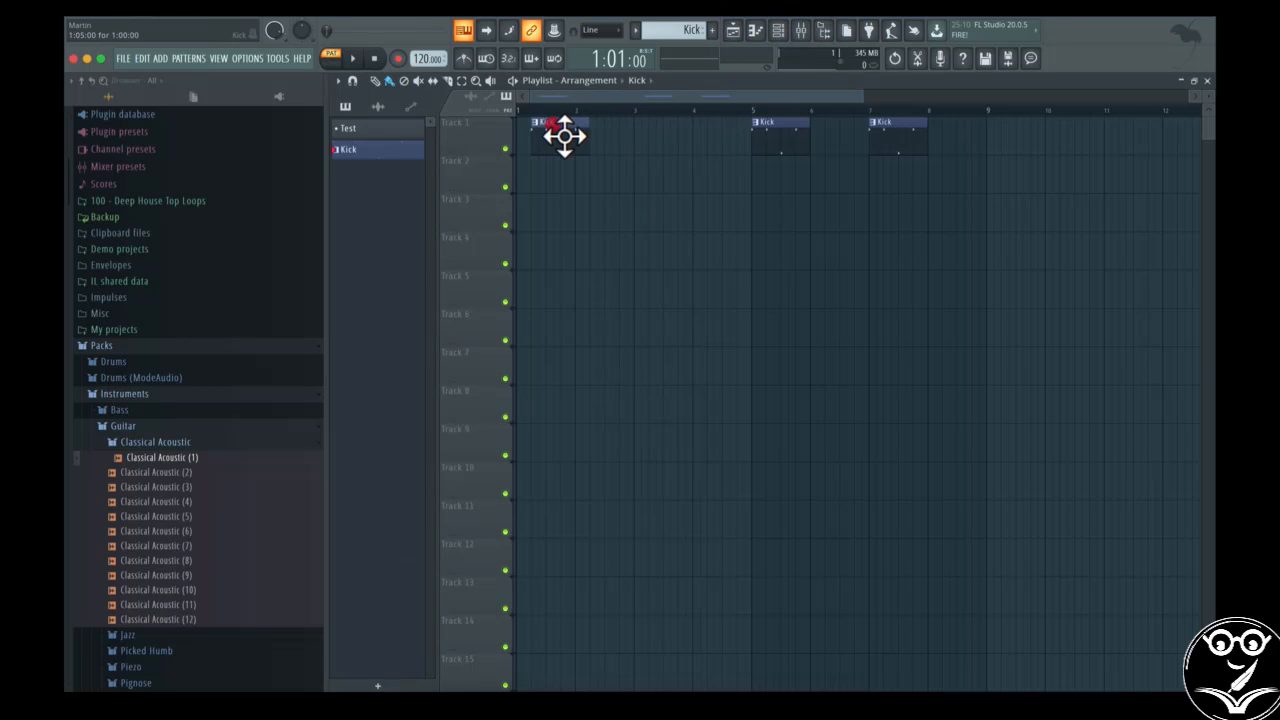
pyautogui.moveTo(782, 143); pyautogui.dragTo(600, 143)
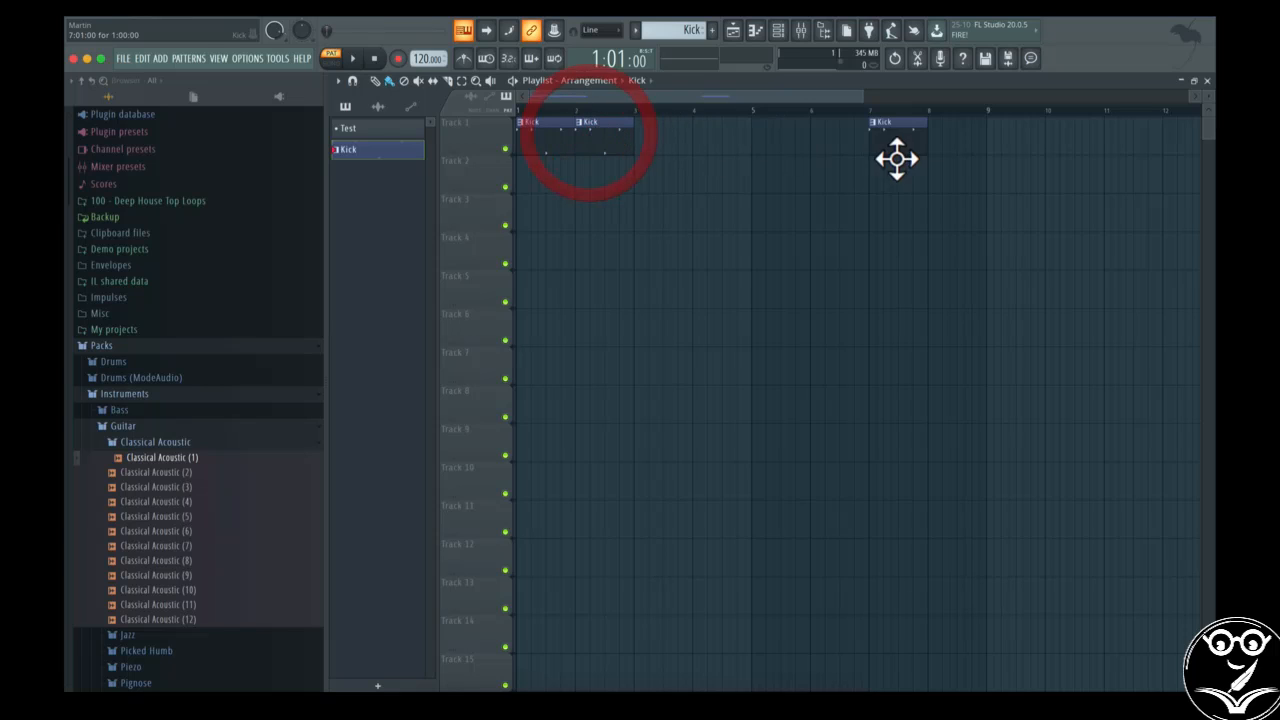
pyautogui.moveTo(894, 152); pyautogui.dragTo(680, 172)
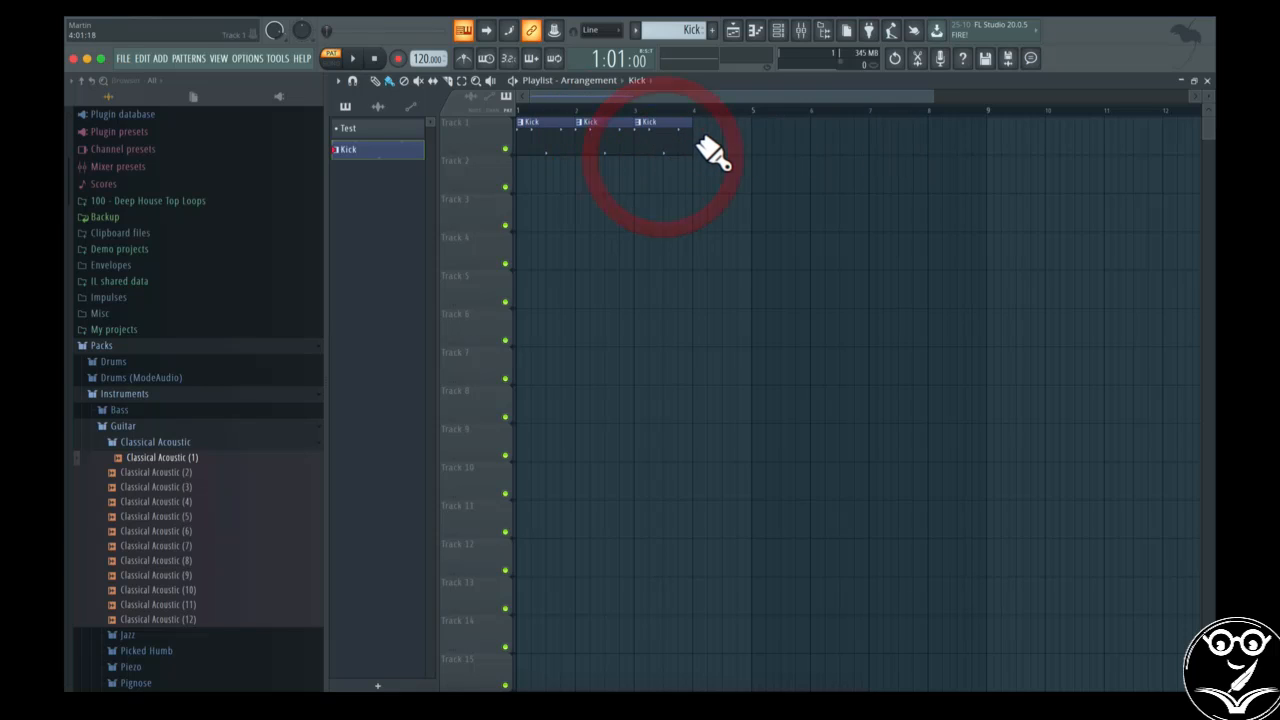
pyautogui.click(713, 148)
# Paint extra Kick clips on Track 3 and at bars 6 and 8 on Track 1, and delete them again
pyautogui.click(730, 203)
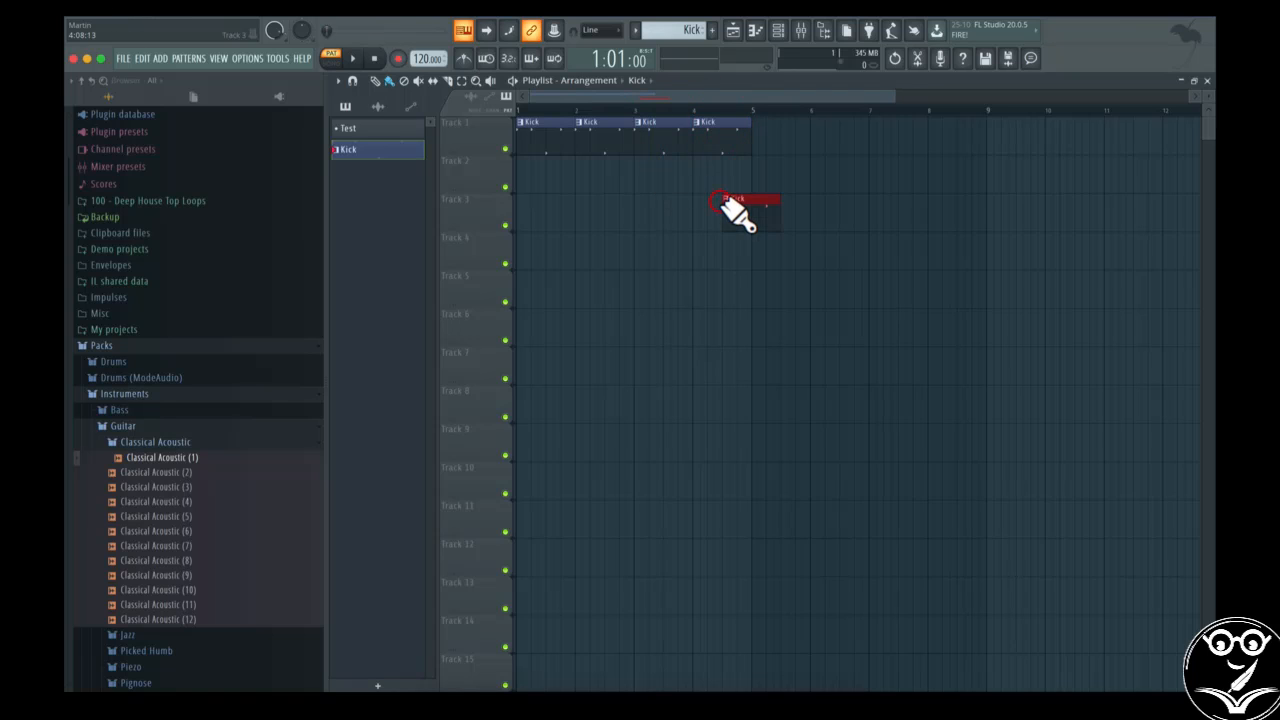
pyautogui.click(729, 201)
pyautogui.click(747, 201)
pyautogui.rightClick(750, 204)
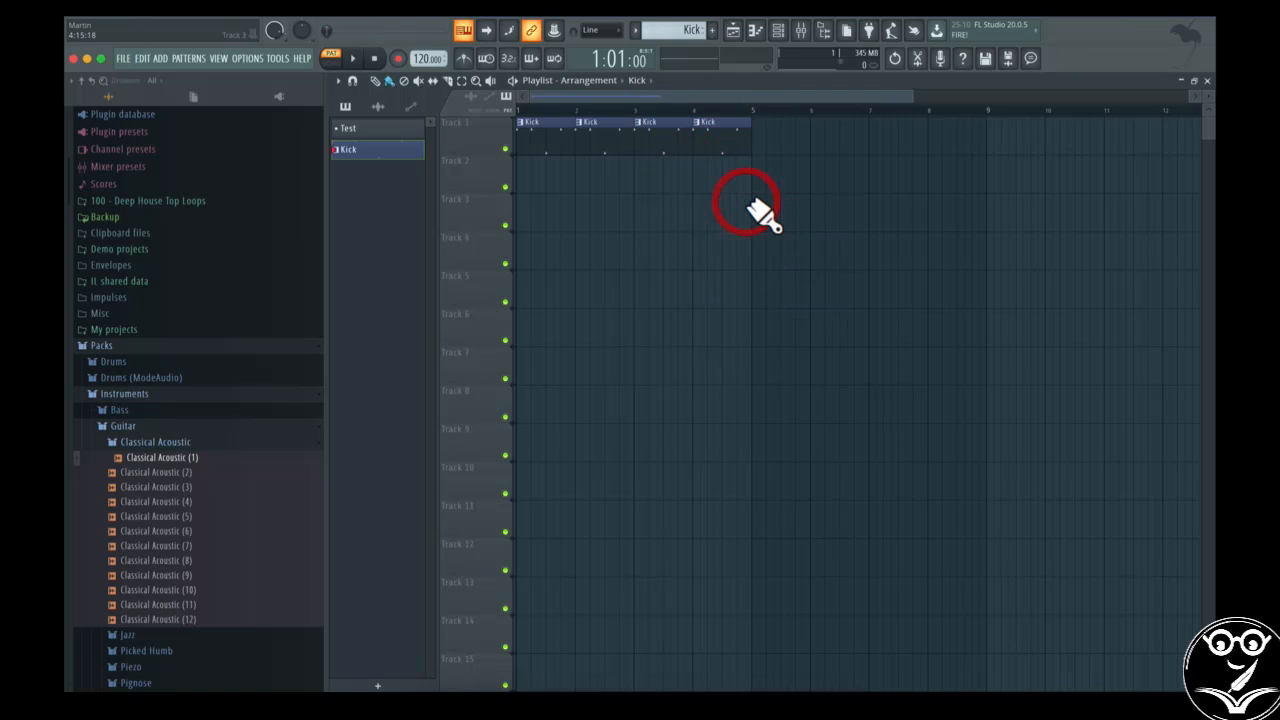
pyautogui.click(818, 136)
pyautogui.click(938, 130)
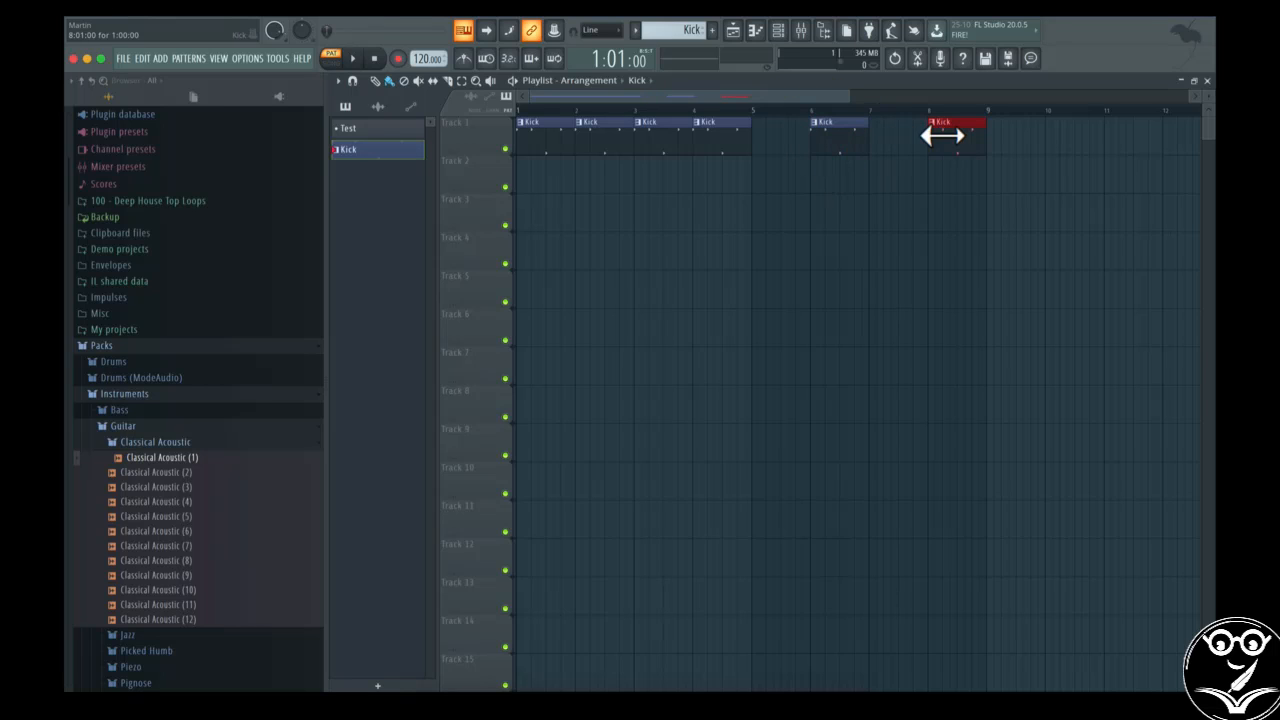
pyautogui.rightClick(965, 138)
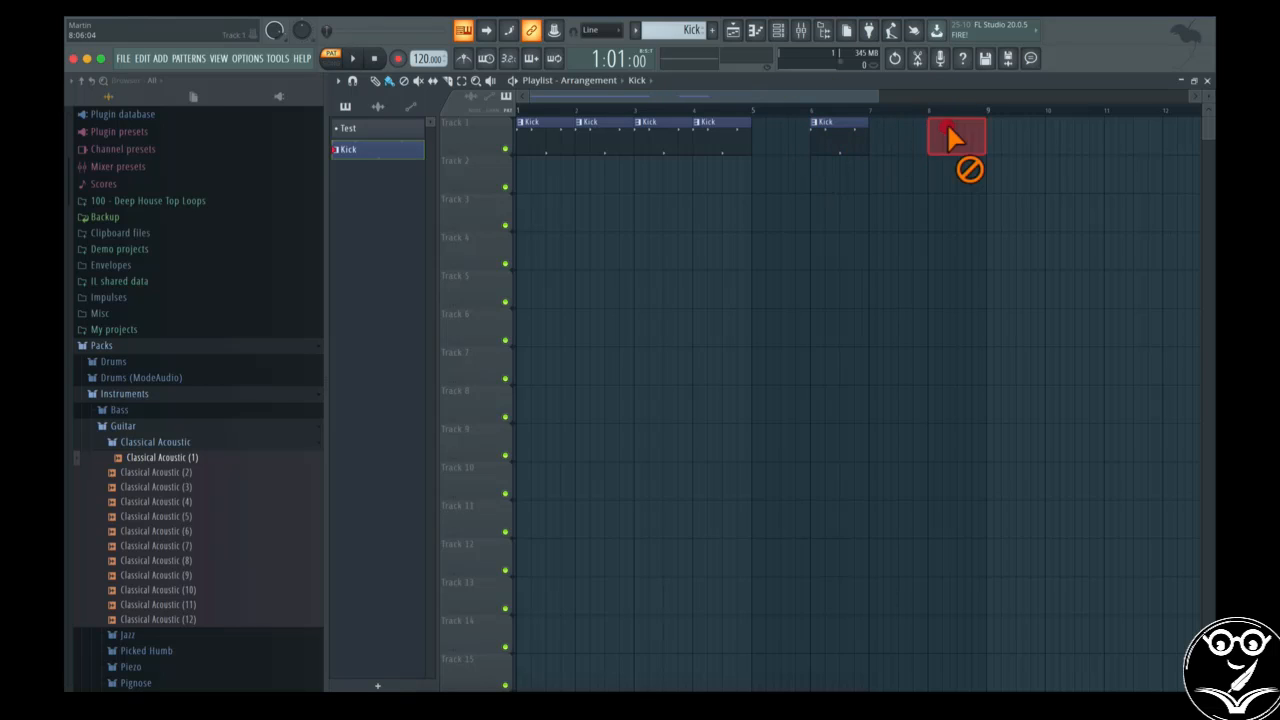
pyautogui.rightClick(840, 140)
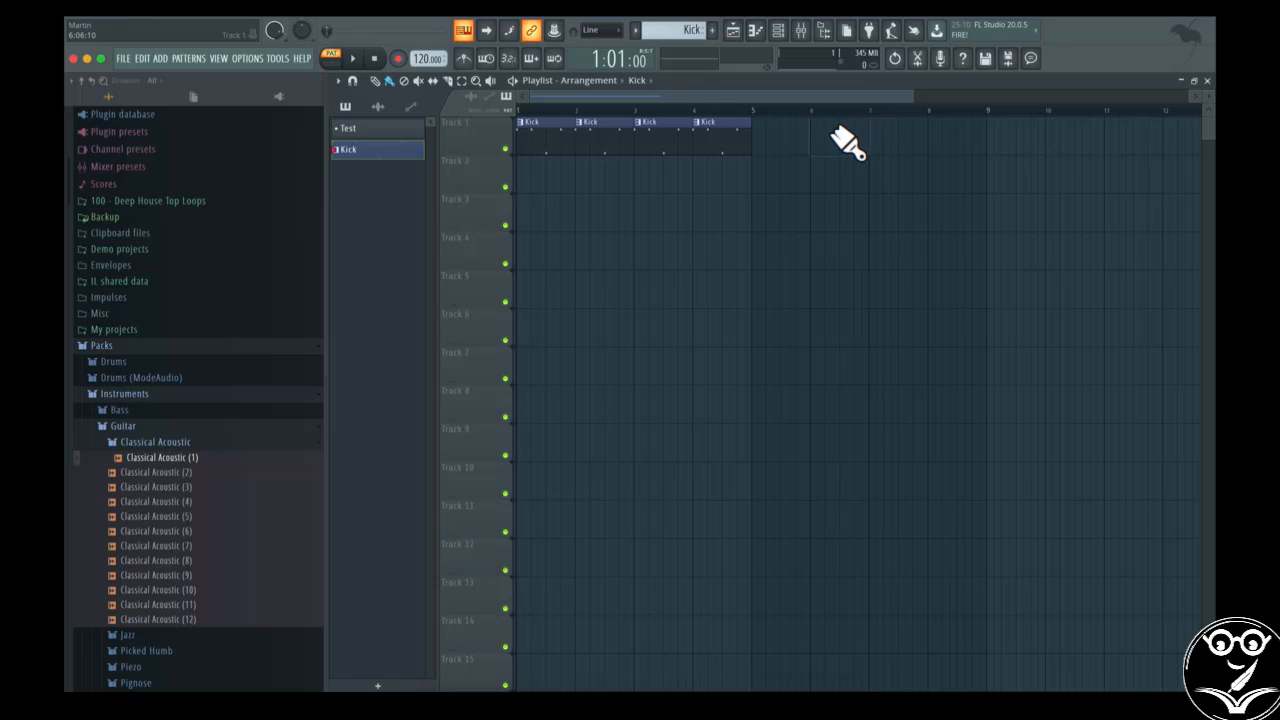
# Place single Kick clips across Tracks 3 to 5 with the Draw tool, and delete them again
pyautogui.click(377, 81)
pyautogui.click(648, 284)
pyautogui.click(748, 260)
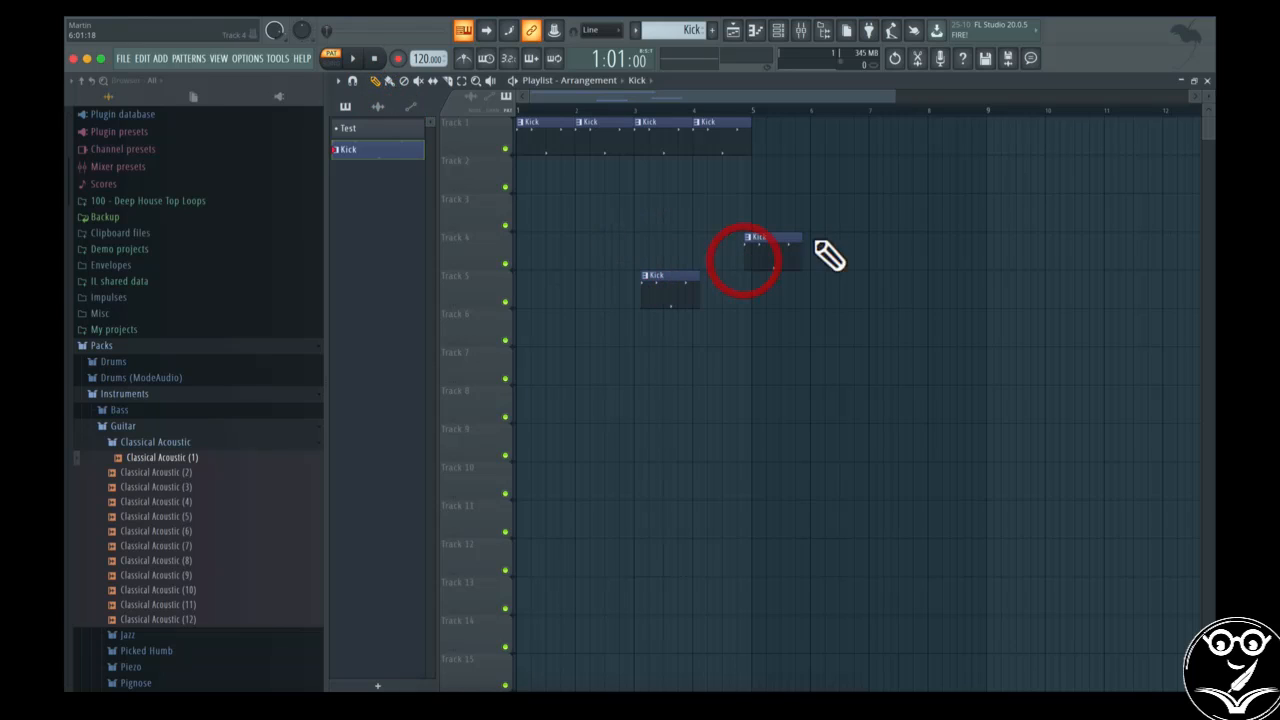
pyautogui.moveTo(922, 250); pyautogui.dragTo(863, 222)
pyautogui.rightClick(880, 217)
pyautogui.rightClick(970, 254)
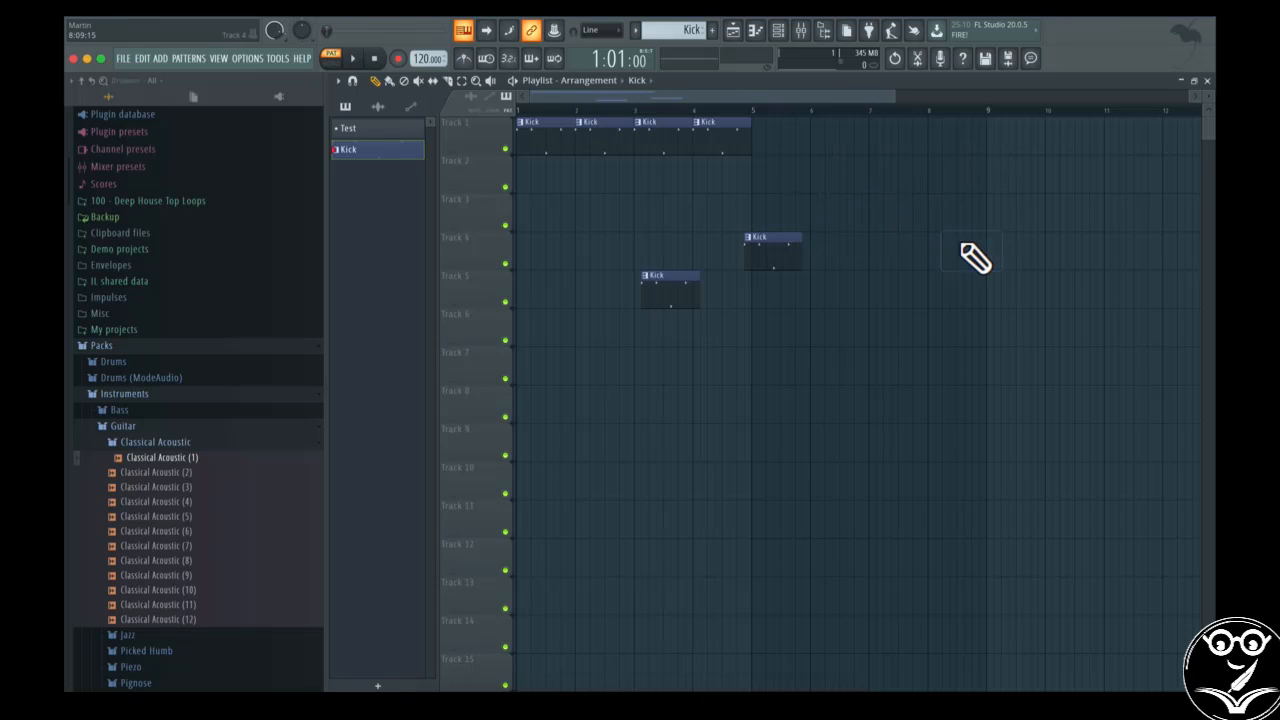
pyautogui.rightClick(792, 256)
pyautogui.rightClick(700, 302)
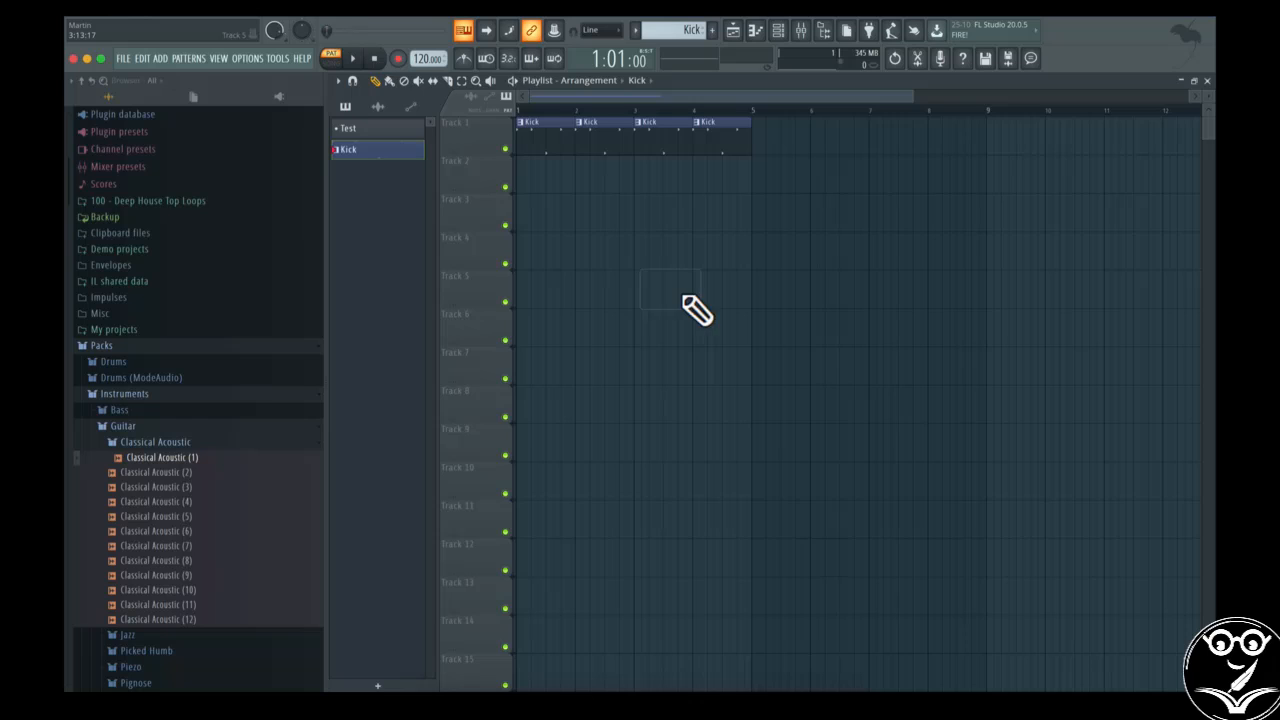
# Paint a continuous run of four Kick clips on Track 3 with the Paint tool, and delete the run
pyautogui.click(389, 80)
pyautogui.moveTo(527, 201); pyautogui.dragTo(745, 208)
pyautogui.rightClick(743, 206)
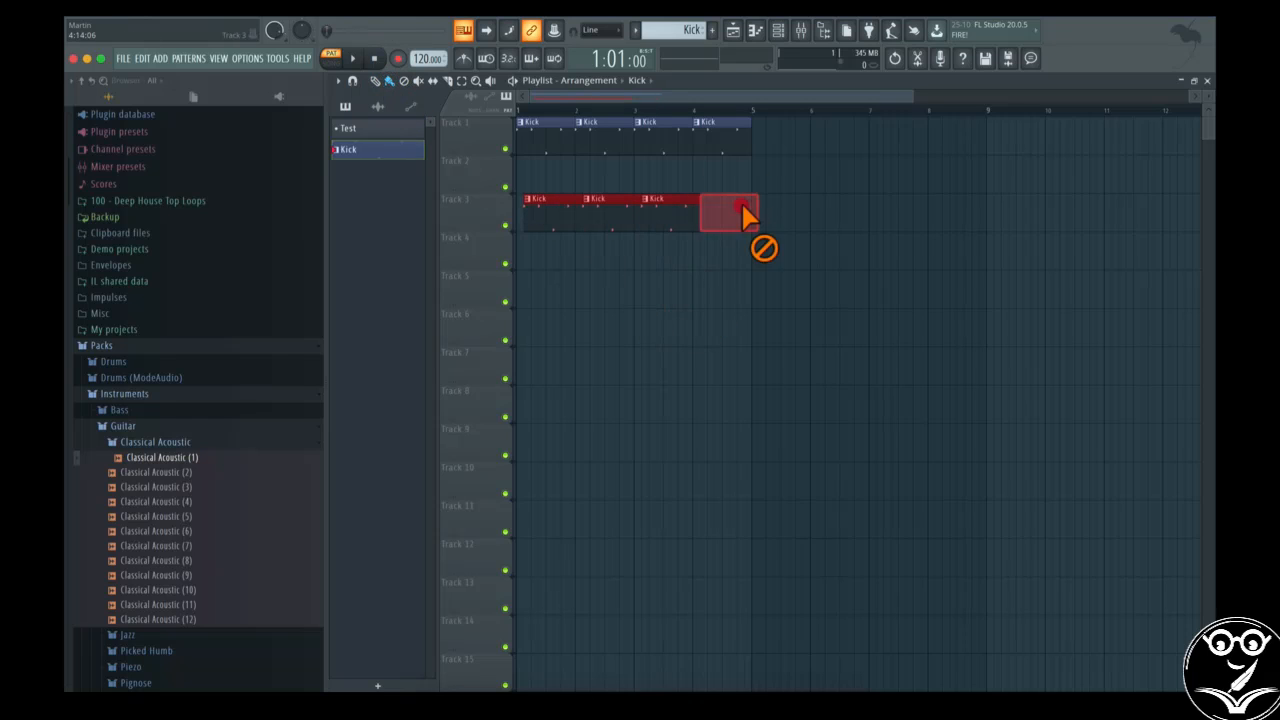
# Remove the bar 4 Kick clip from Track 1 with the Delete tool, and paint it back in place
pyautogui.click(410, 82)
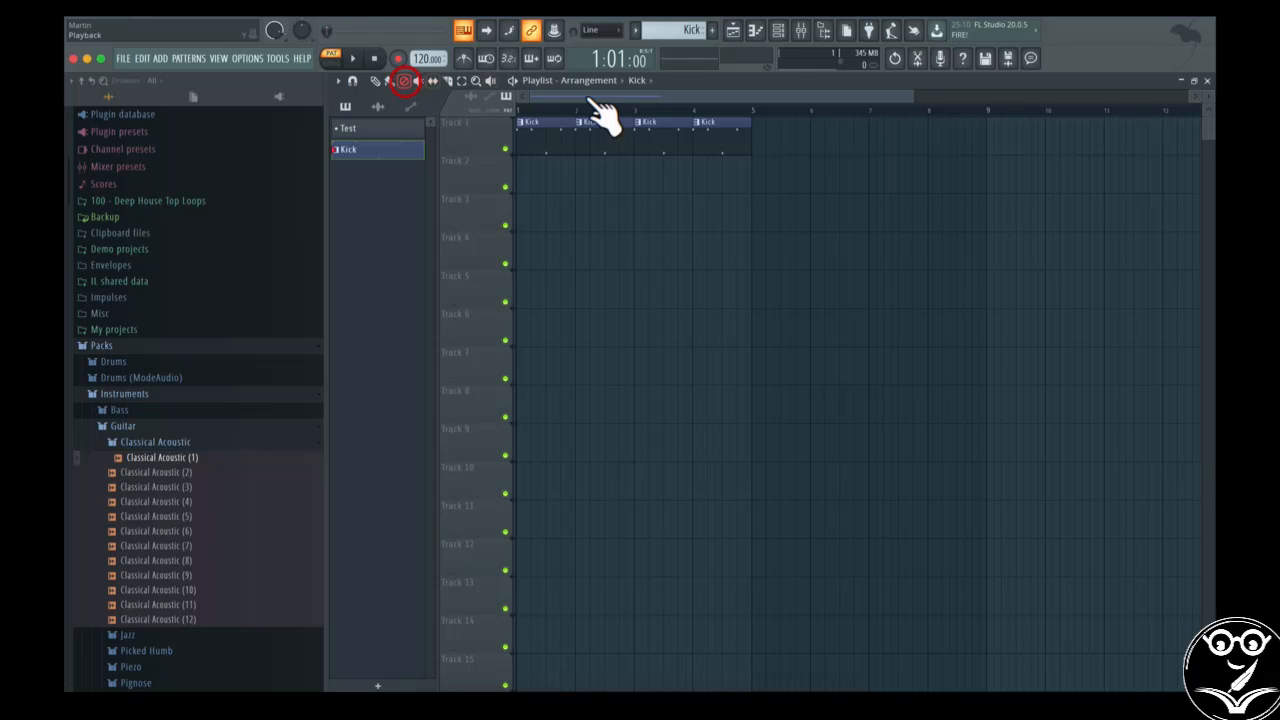
pyautogui.click(742, 125)
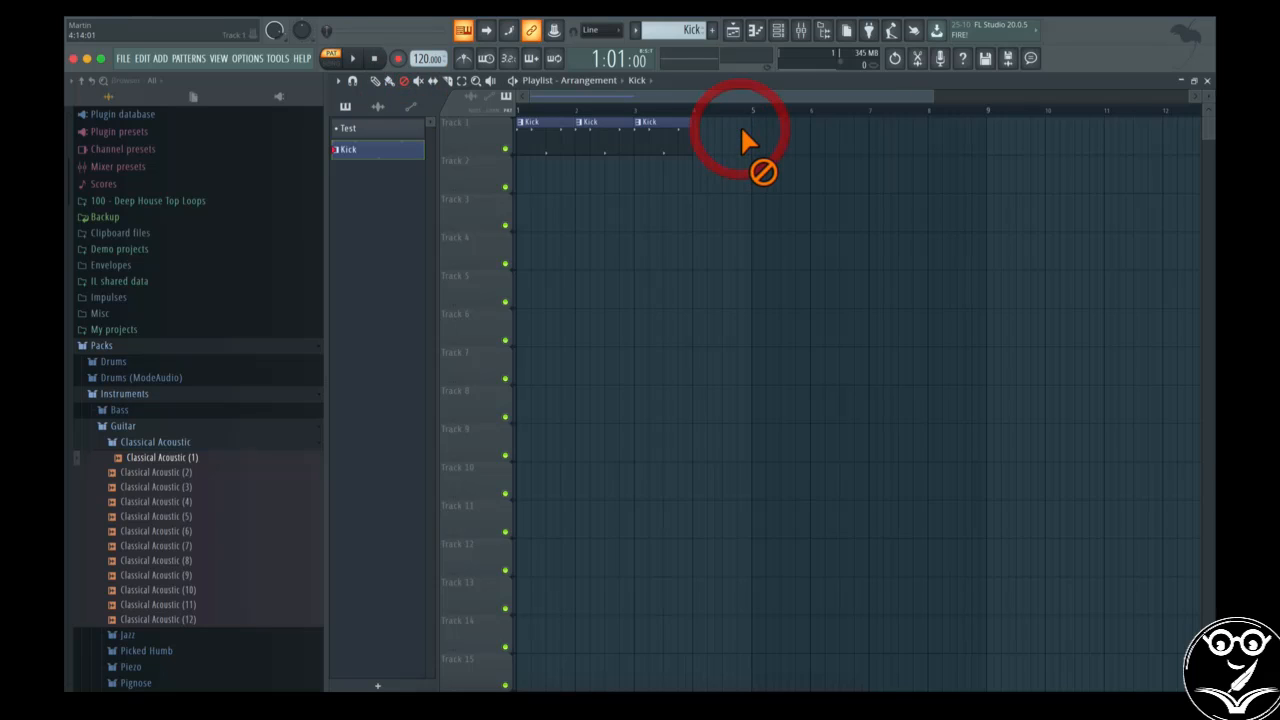
pyautogui.click(391, 82)
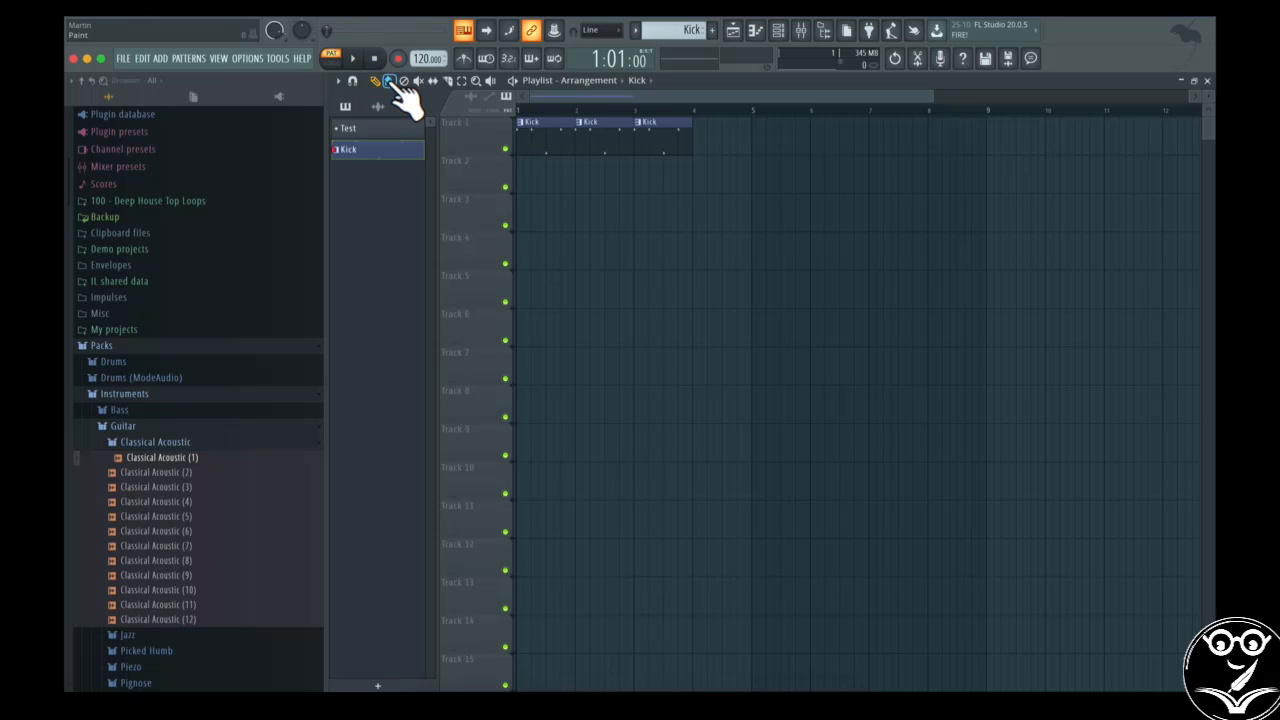
pyautogui.click(713, 148)
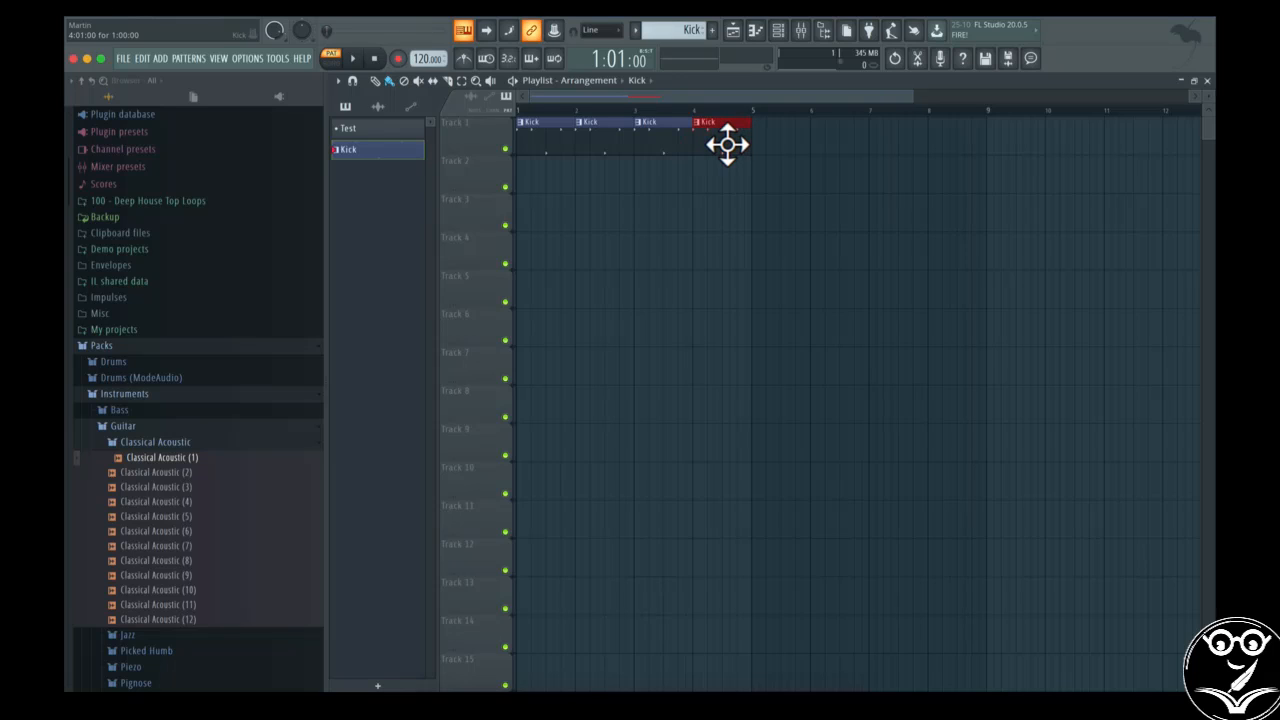
# Try the Mute tool on the Kick clips at bars 4 and 3 of Track 1
pyautogui.click(418, 81)
pyautogui.click(726, 140)
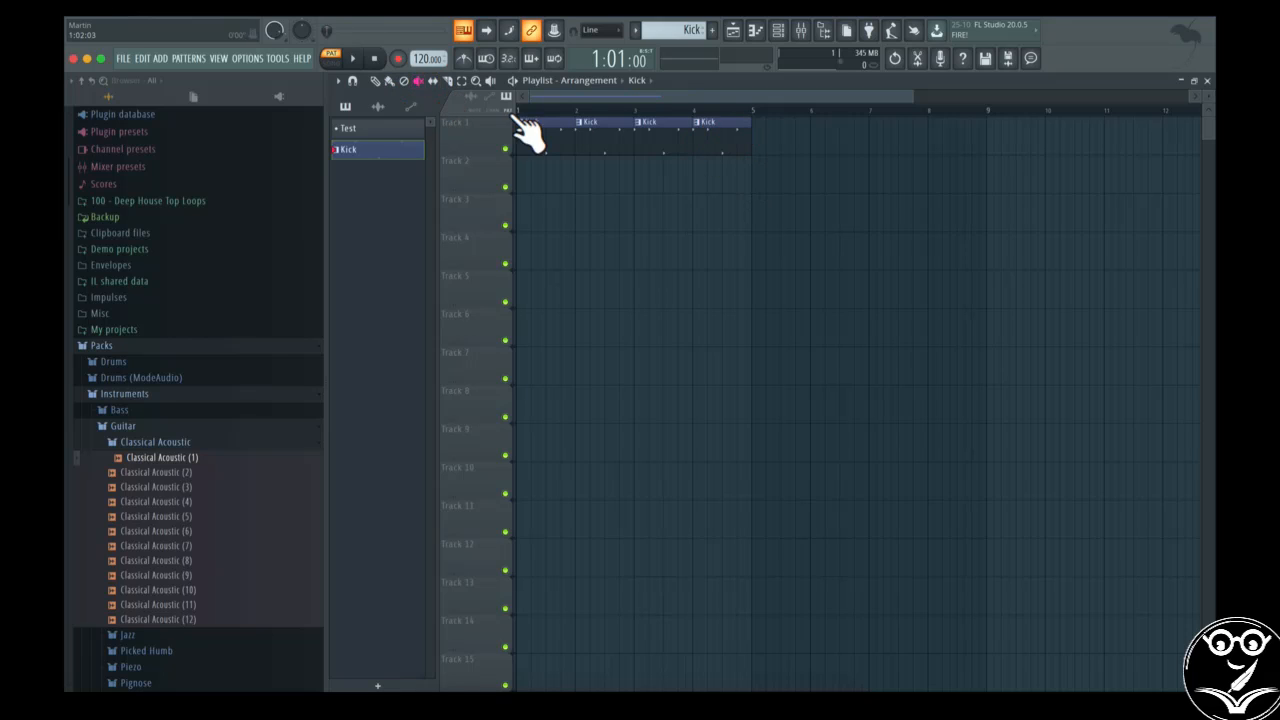
pyautogui.click(656, 127)
# Switch to the Slip tool and move the bar 4 Kick clip down to Track 5, starting midway through bar 3
pyautogui.press('s')
pyautogui.click(716, 153)
pyautogui.moveTo(717, 161); pyautogui.dragTo(694, 306)
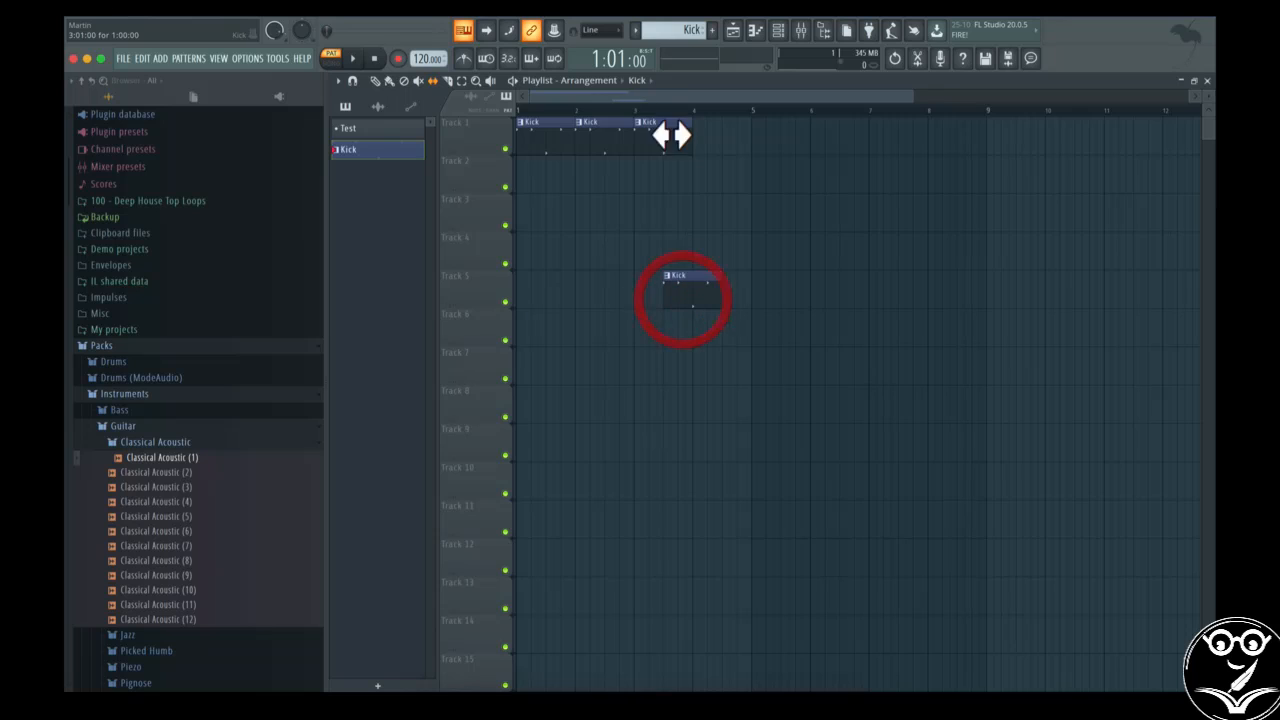
# Place additional Kick clips on Tracks 5 to 9 with the Slip tool active, and delete those on Tracks 6 to 9
pyautogui.click(602, 288)
pyautogui.click(711, 379)
pyautogui.click(845, 460)
pyautogui.click(1090, 405)
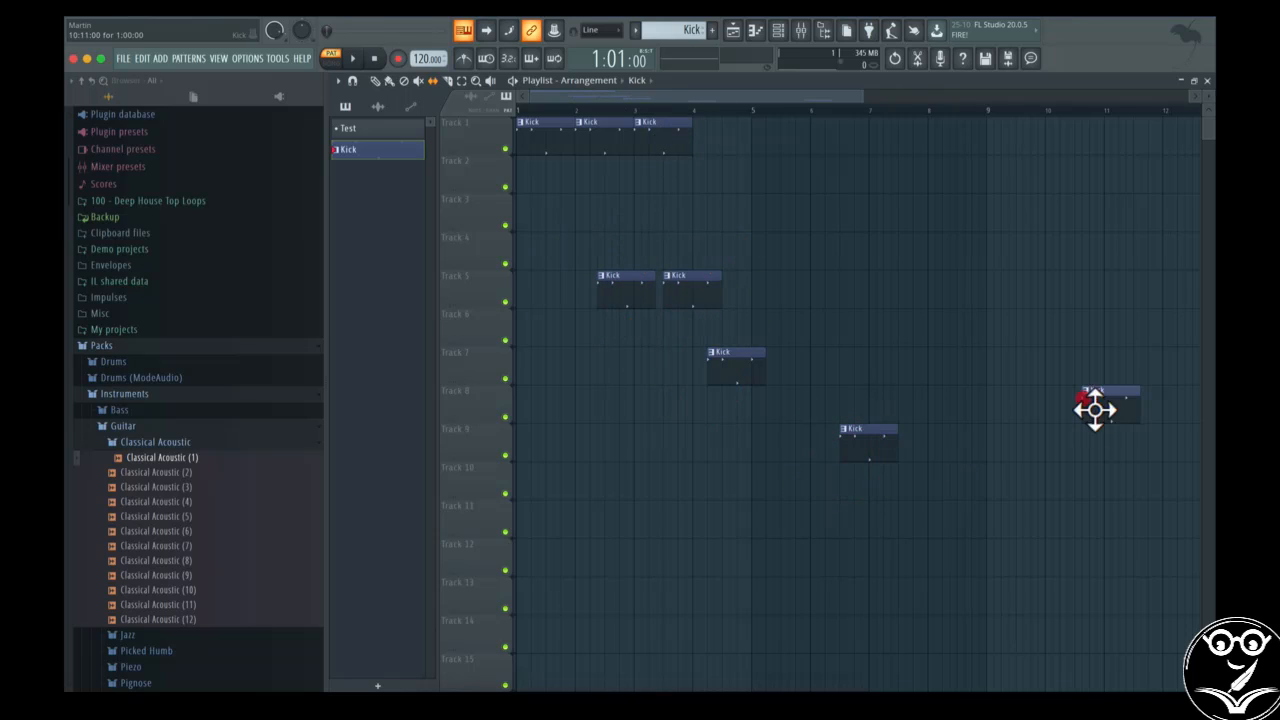
pyautogui.click(1090, 326)
pyautogui.rightClick(1105, 322)
pyautogui.rightClick(1118, 413)
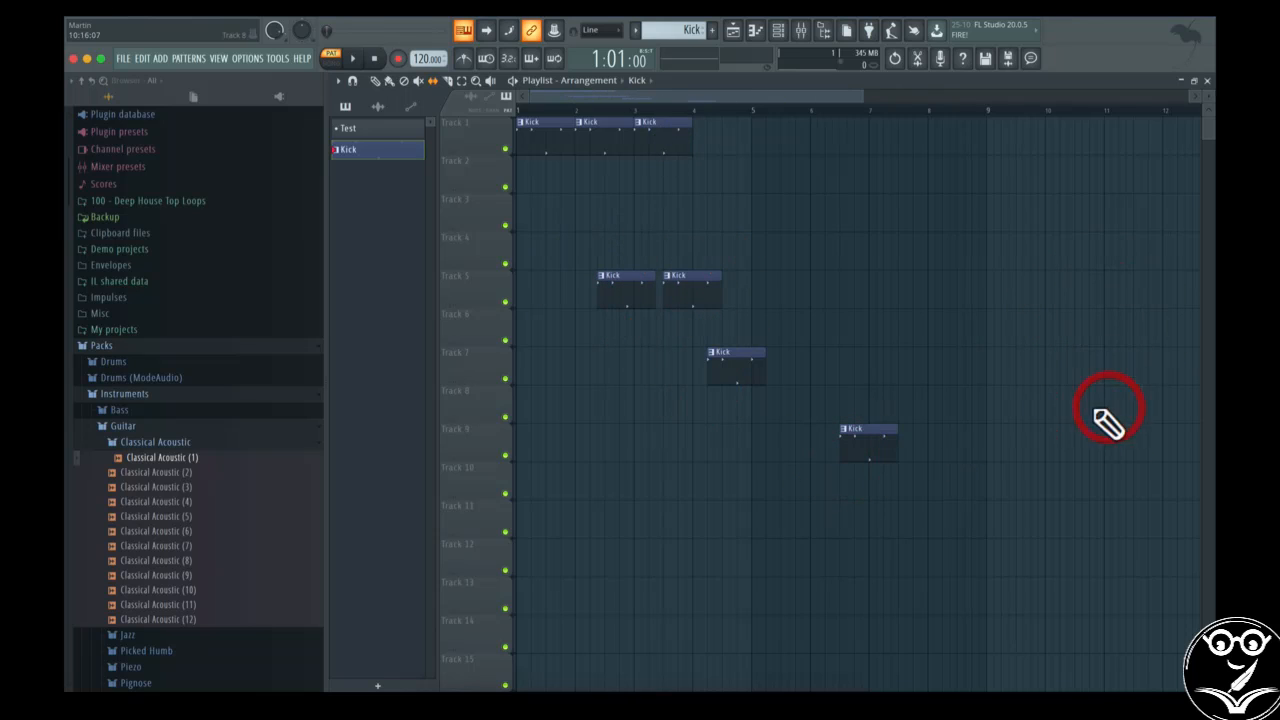
pyautogui.rightClick(870, 436)
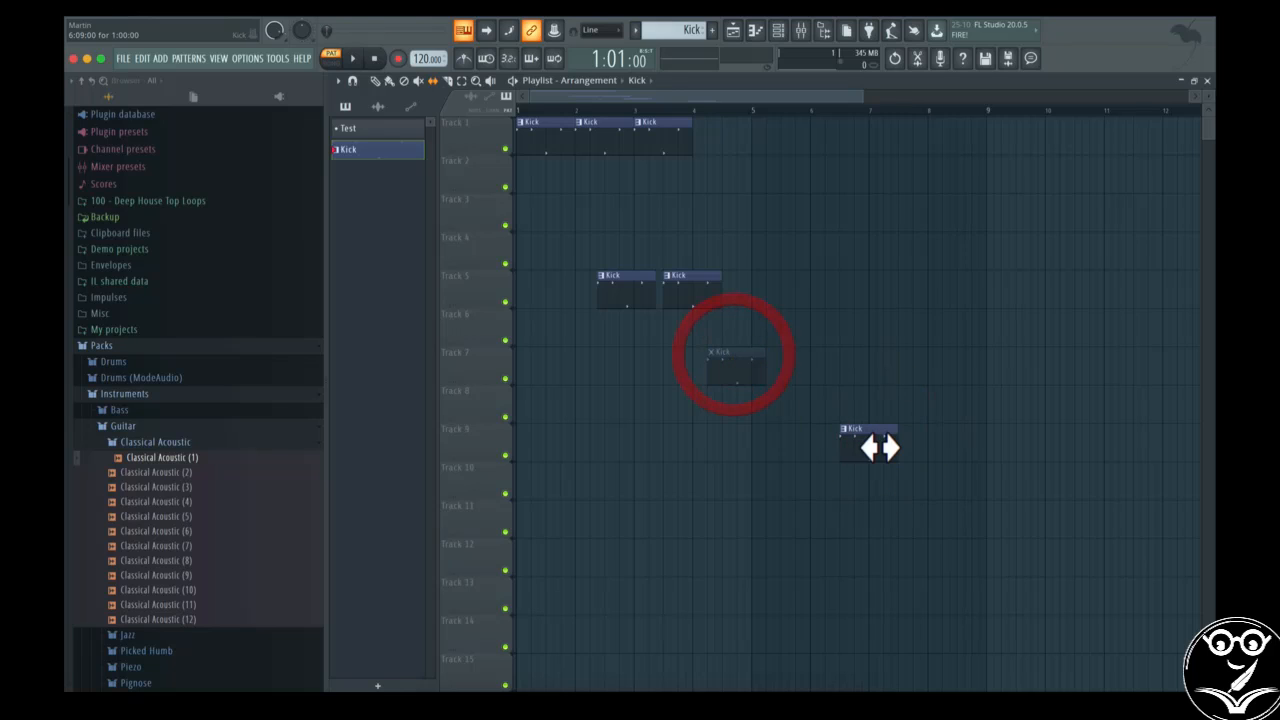
pyautogui.rightClick(870, 440)
pyautogui.rightClick(742, 367)
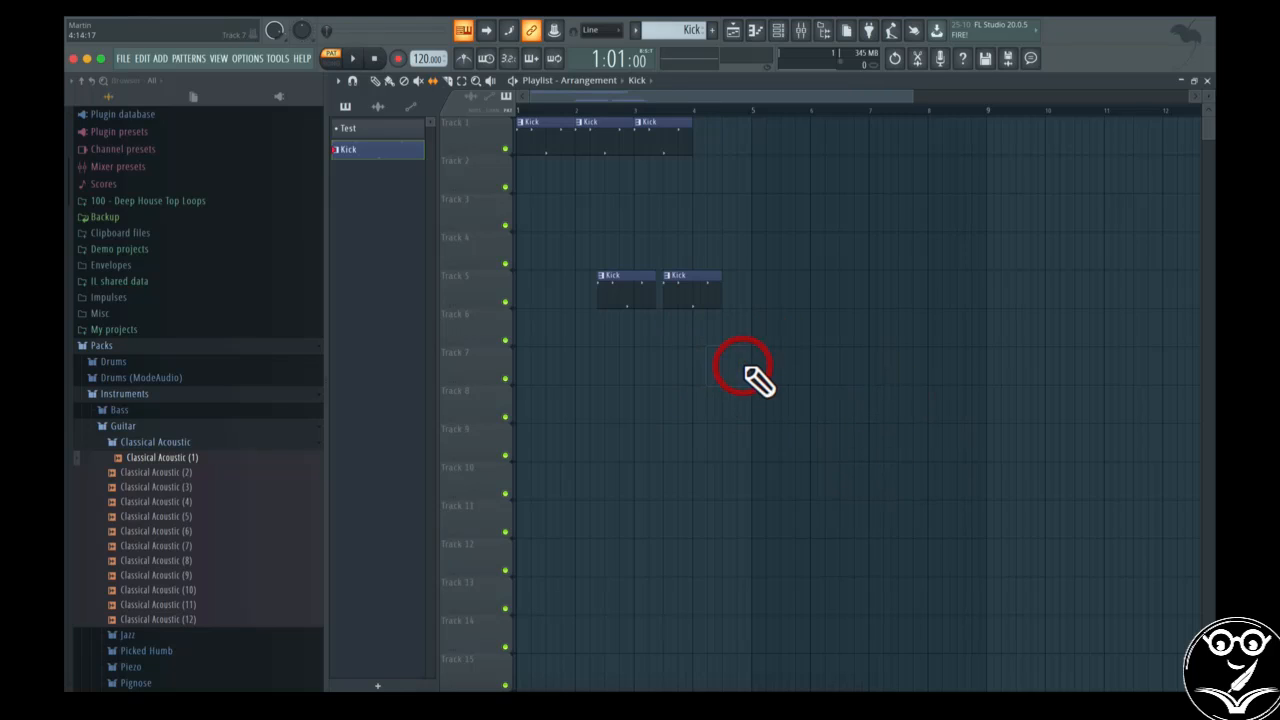
# Delete both Kick clips from Track 5 and place a Kick clip at bar 4 of Track 1
pyautogui.rightClick(689, 286)
pyautogui.rightClick(648, 293)
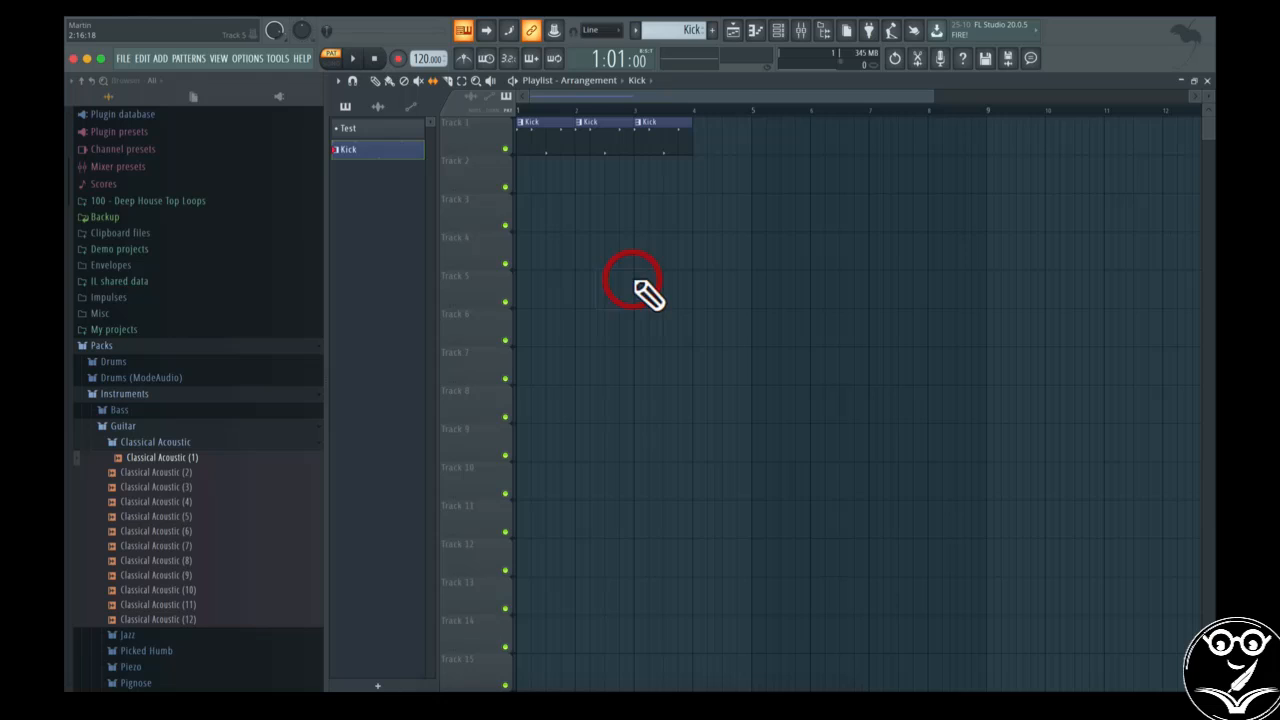
pyautogui.click(690, 129)
pyautogui.click(706, 123)
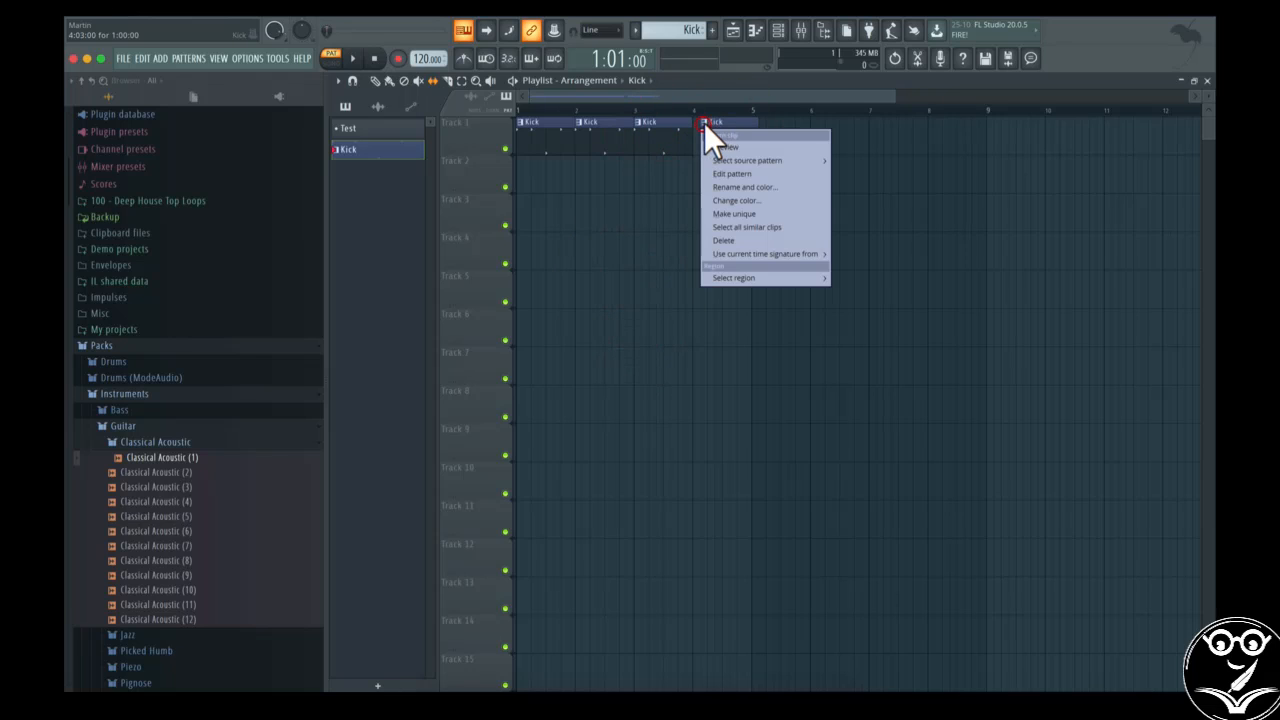
pyautogui.click(725, 113)
pyautogui.click(731, 115)
pyautogui.moveTo(742, 131); pyautogui.dragTo(738, 131)
# Rename playlist Track 1 as Kick and give it the blue colour from the palette's preset swatches
pyautogui.click(471, 129)
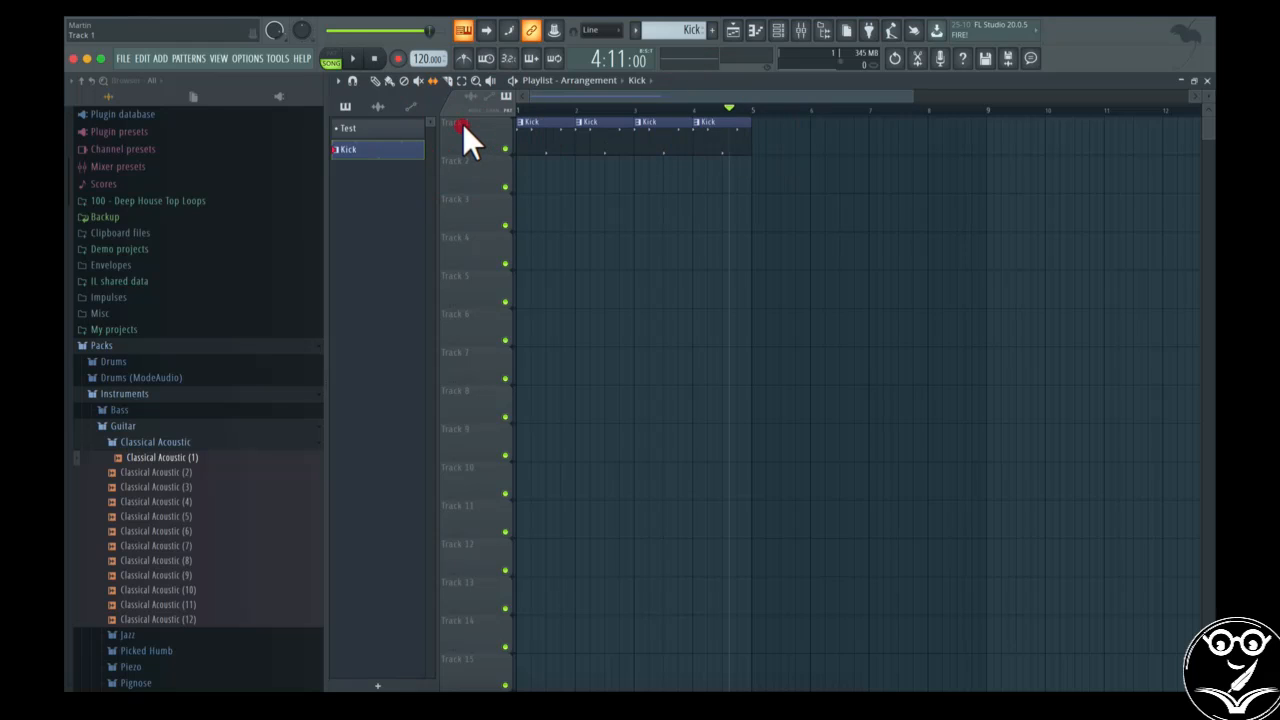
pyautogui.rightClick(462, 122)
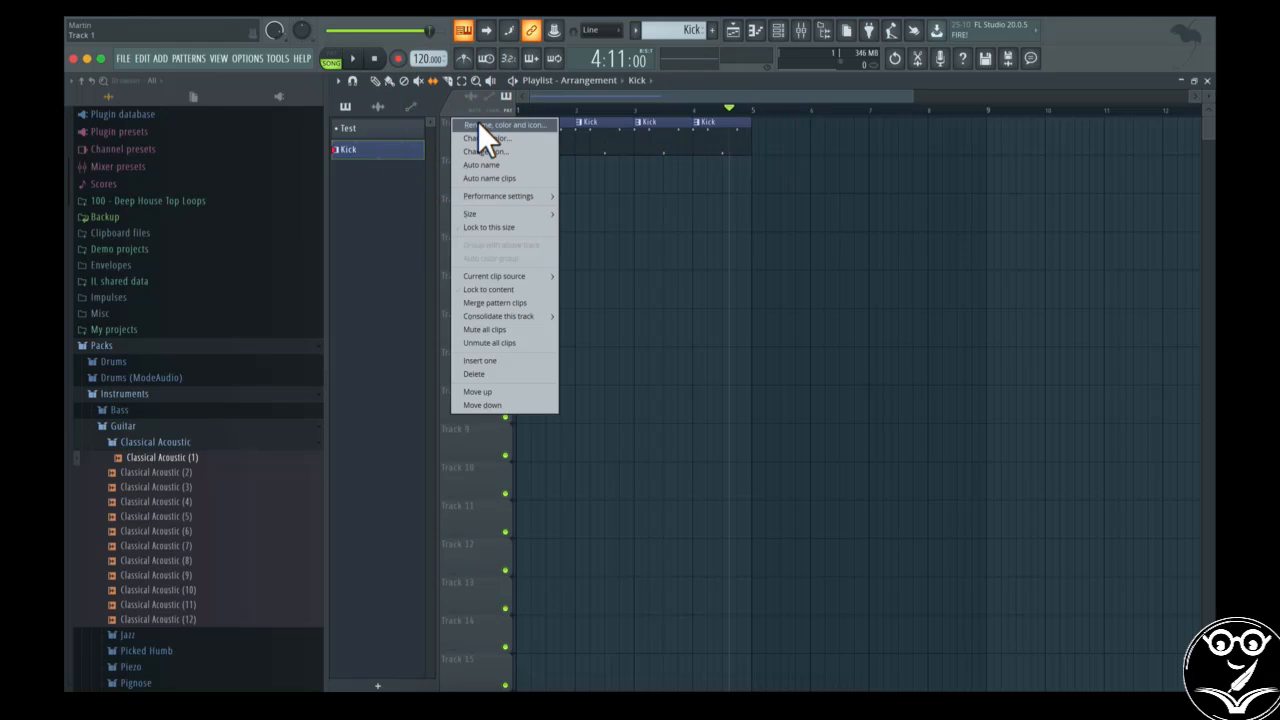
pyautogui.click(480, 125)
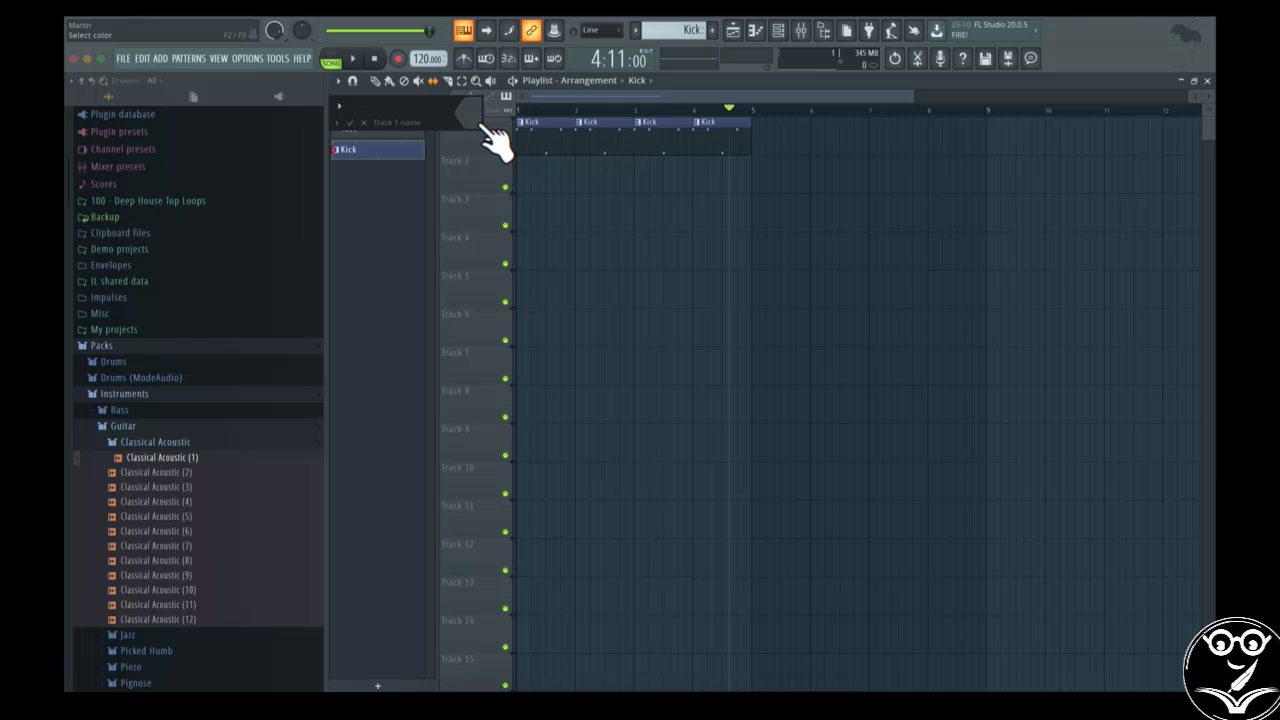
pyautogui.write('Kick')
pyautogui.click(468, 115)
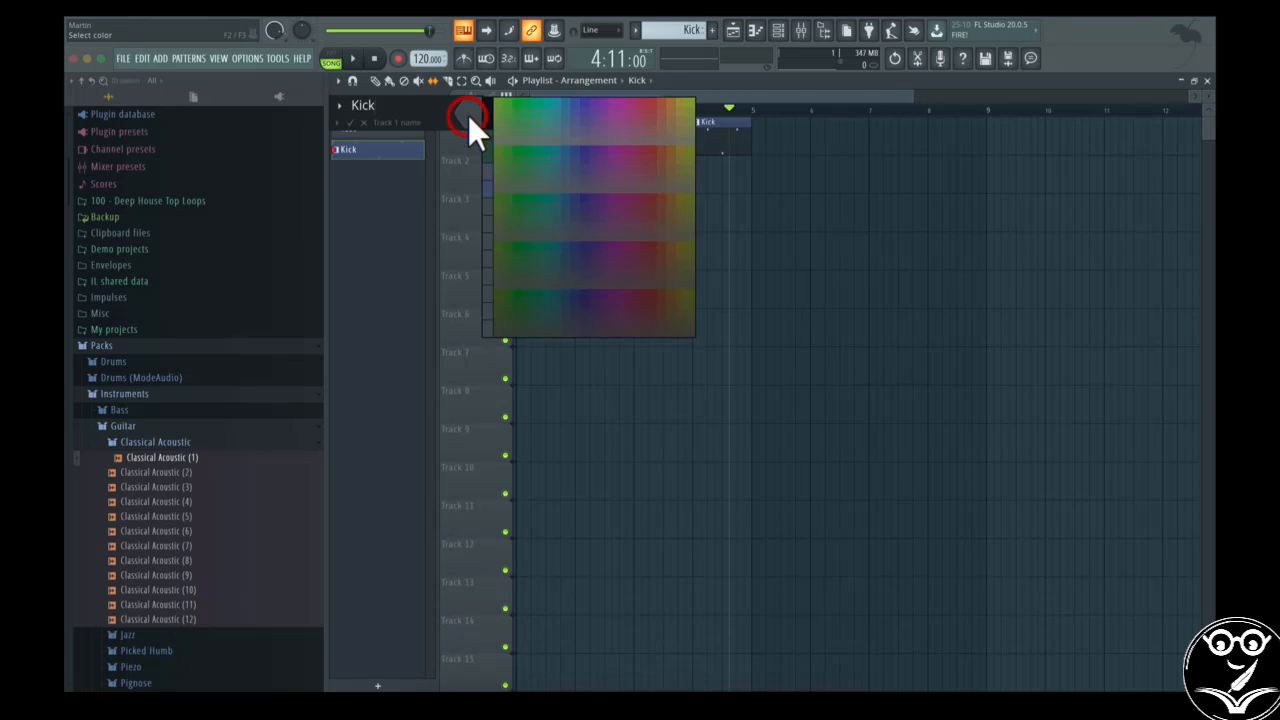
pyautogui.click(488, 183)
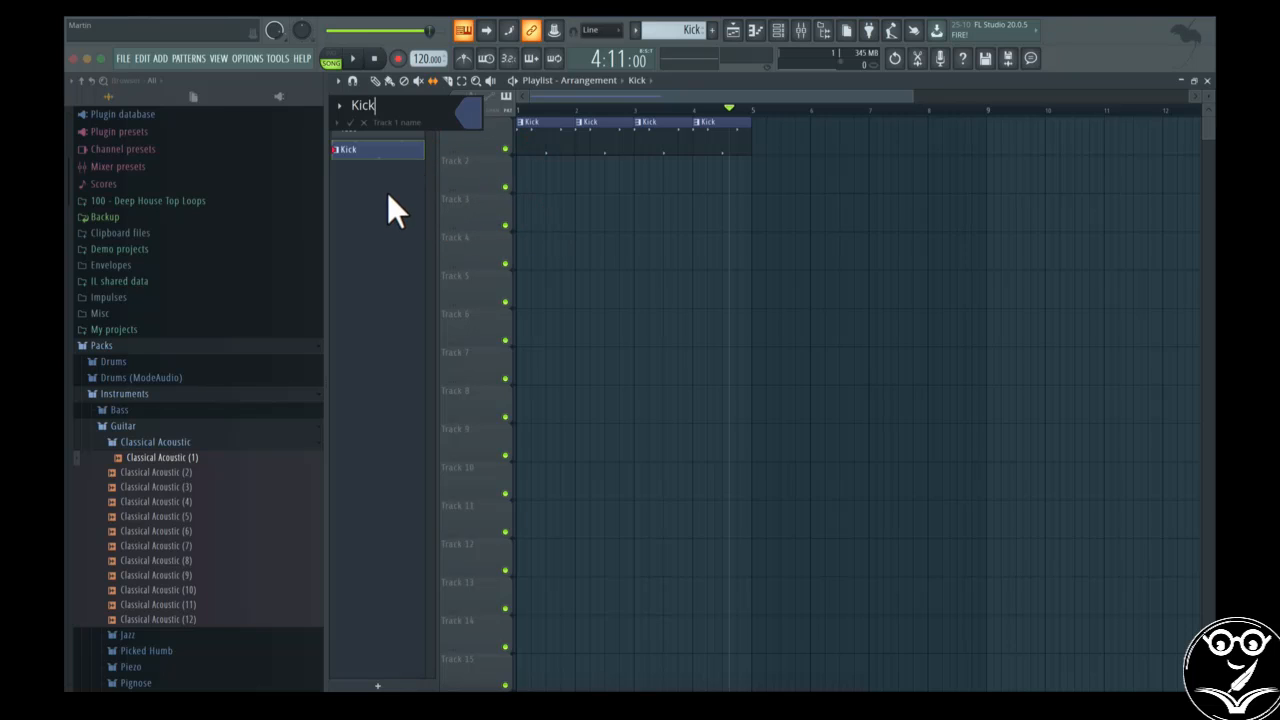
pyautogui.click(351, 123)
pyautogui.moveTo(569, 206); pyautogui.dragTo(586, 203)
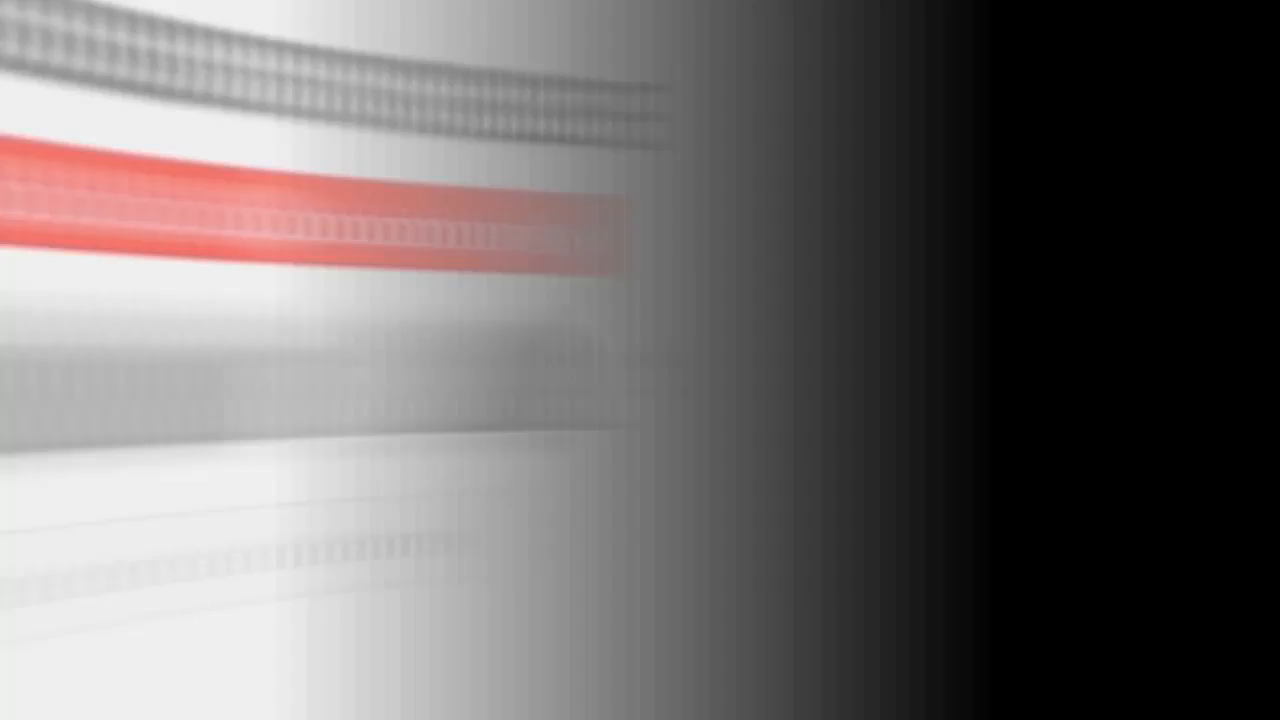